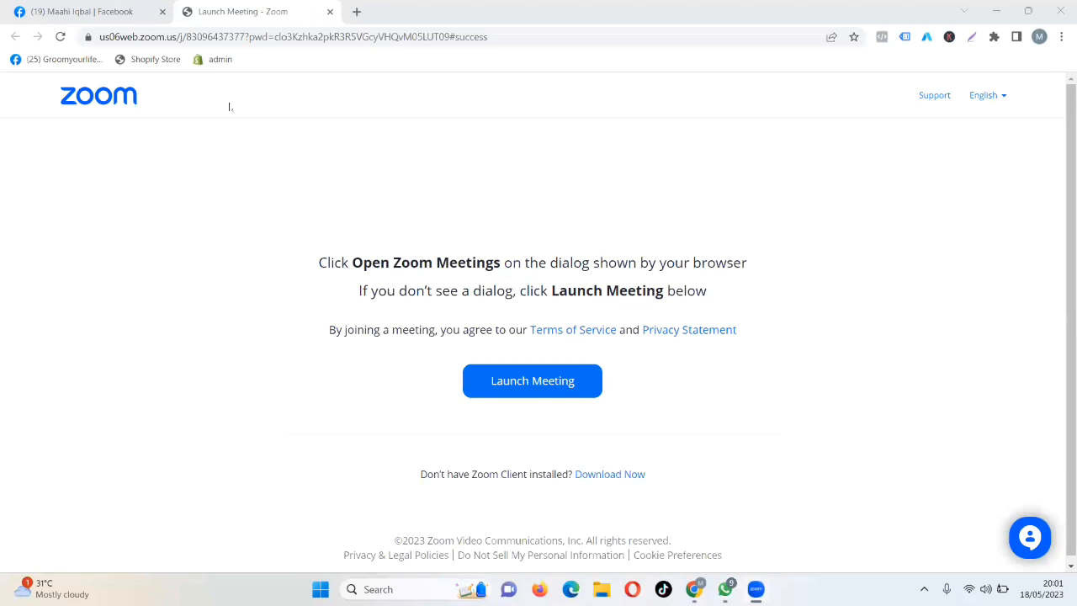
Step: Close the Zoom meeting page and open Ads Manager through Meta Business Manager in a new browser tab
{"action": "left_click", "coordinate": [329, 11]}
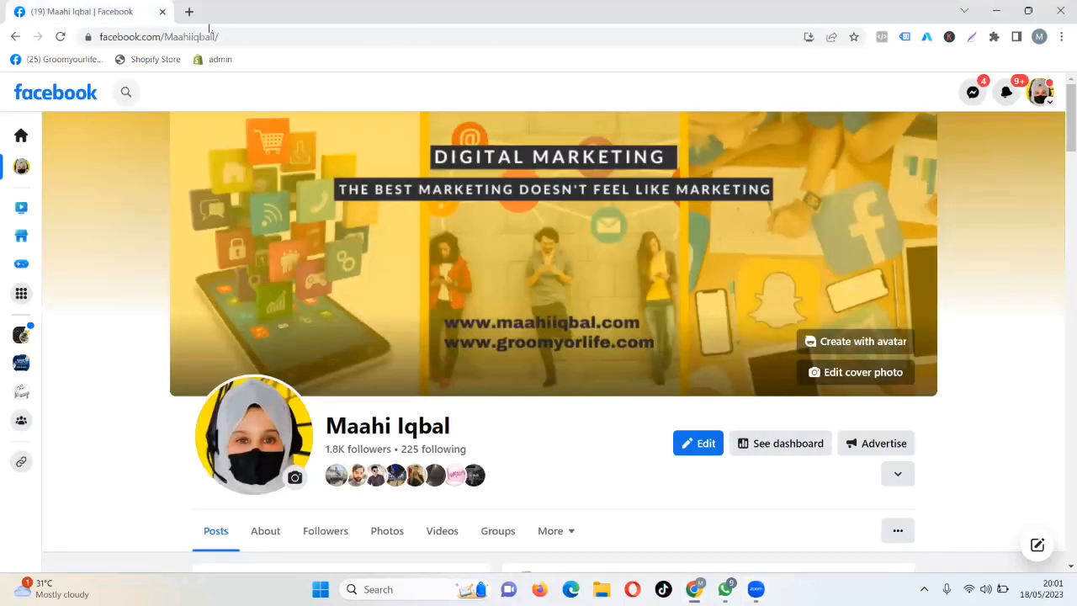
{"action": "left_click", "coordinate": [189, 12]}
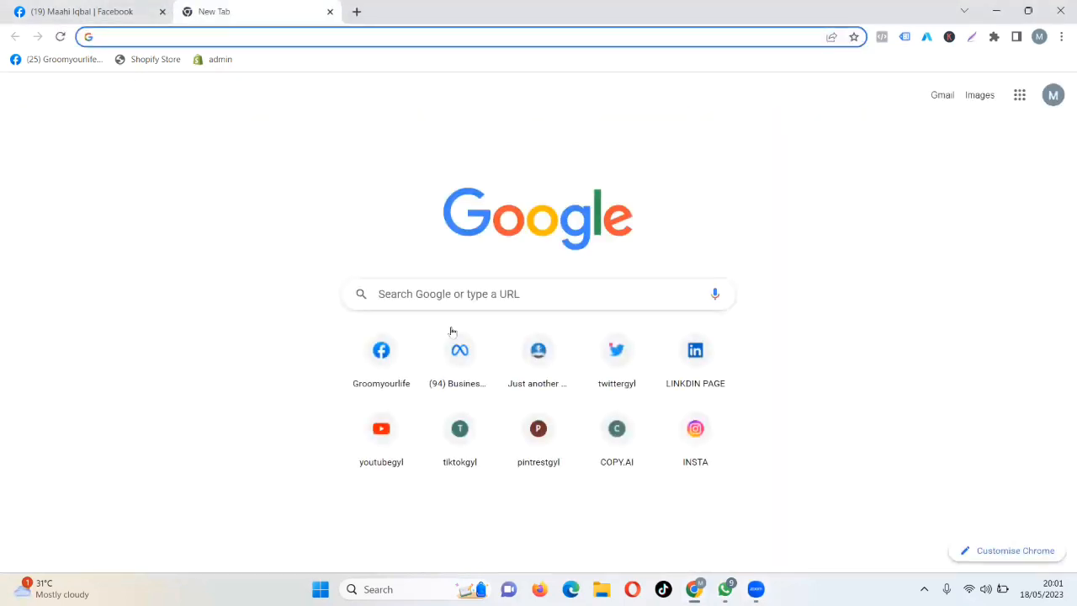
{"action": "left_click", "coordinate": [459, 363]}
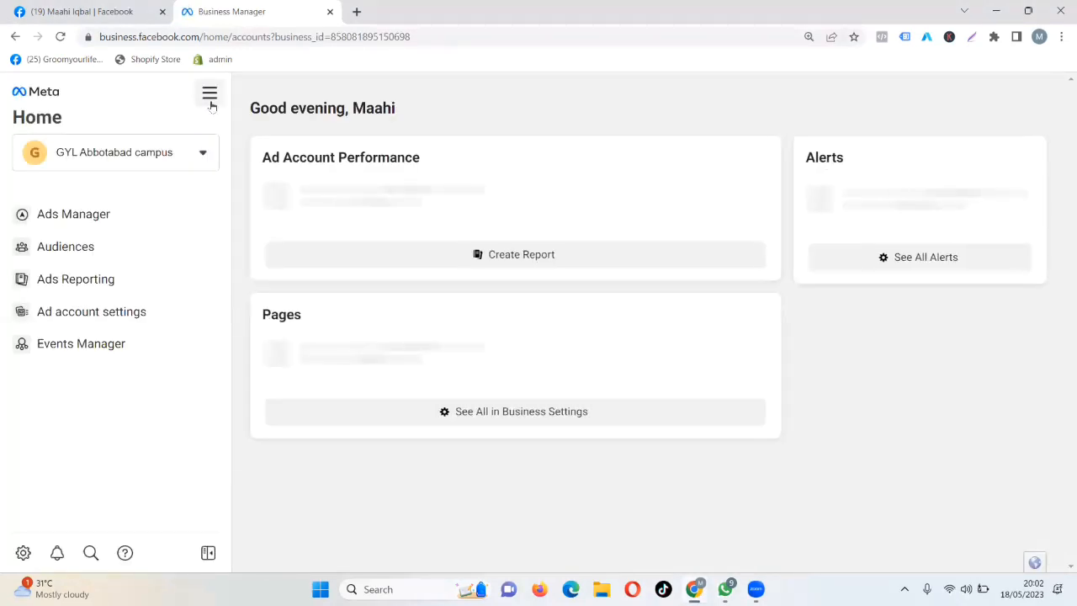
{"action": "left_click", "coordinate": [211, 104]}
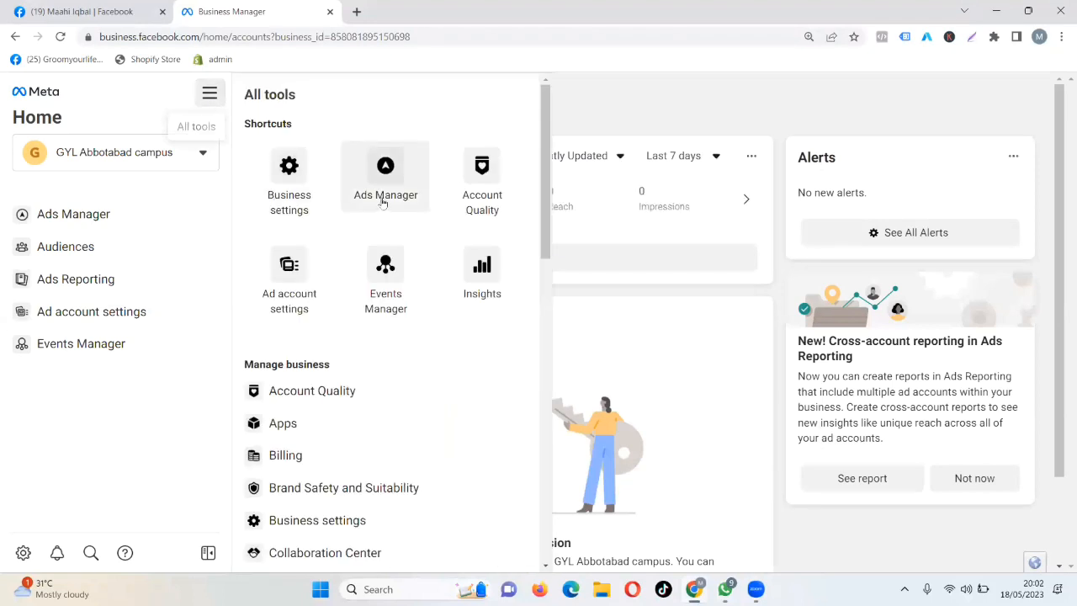
{"action": "left_click", "coordinate": [387, 168]}
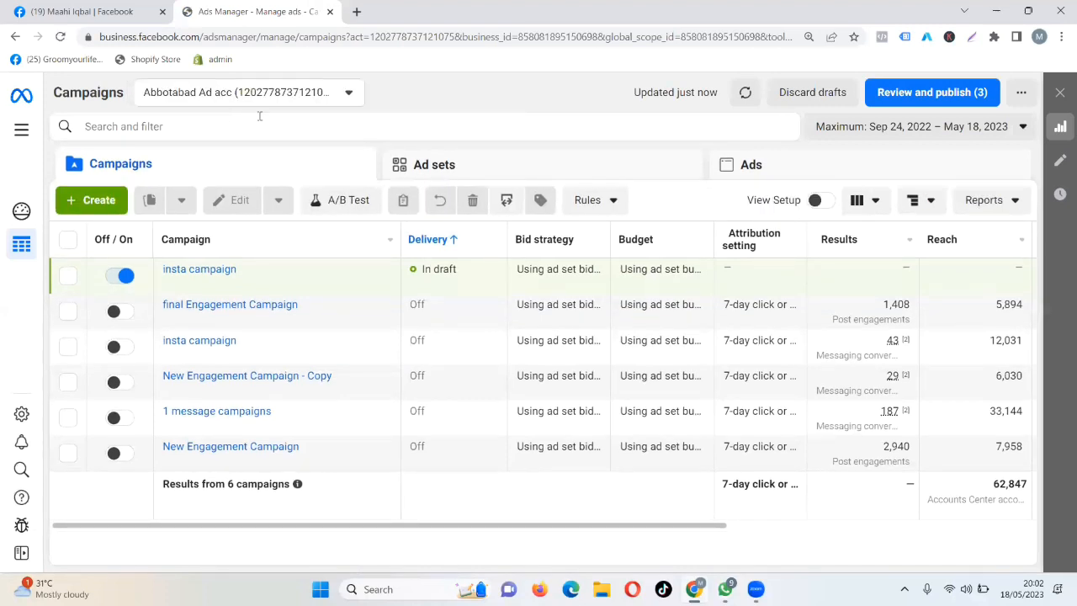
Step: Switch Ads Manager to the groomyourlife ad account from the full list of ad accounts
{"action": "left_click", "coordinate": [332, 96]}
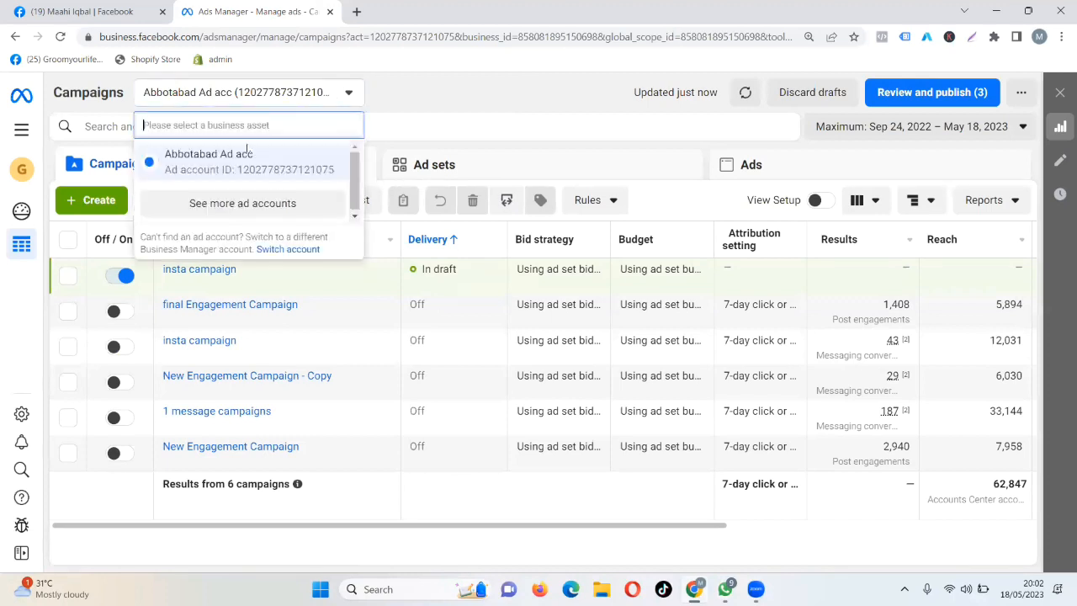
{"action": "left_click", "coordinate": [243, 203]}
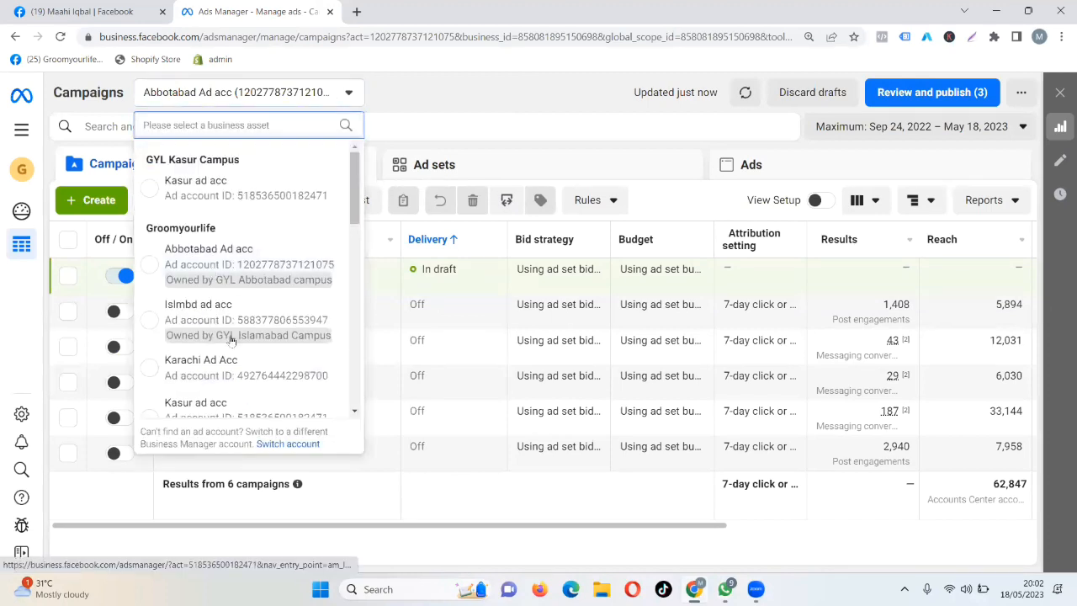
{"action": "scroll", "coordinate": [229, 340], "scroll_direction": "down", "scroll_amount": 3}
{"action": "scroll", "coordinate": [230, 340], "scroll_direction": "down", "scroll_amount": 2}
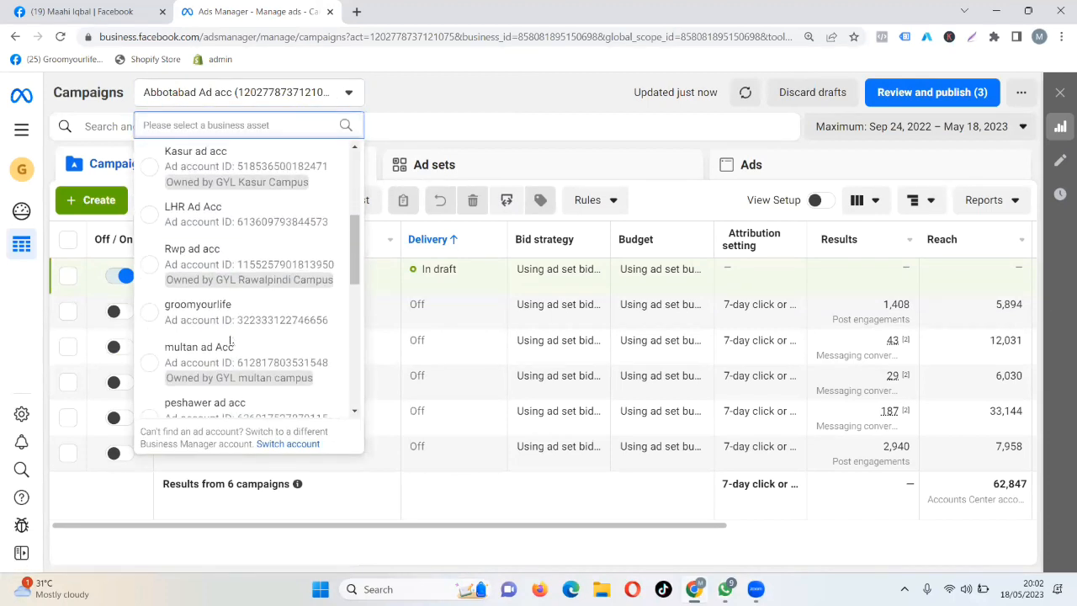
{"action": "left_click", "coordinate": [148, 294]}
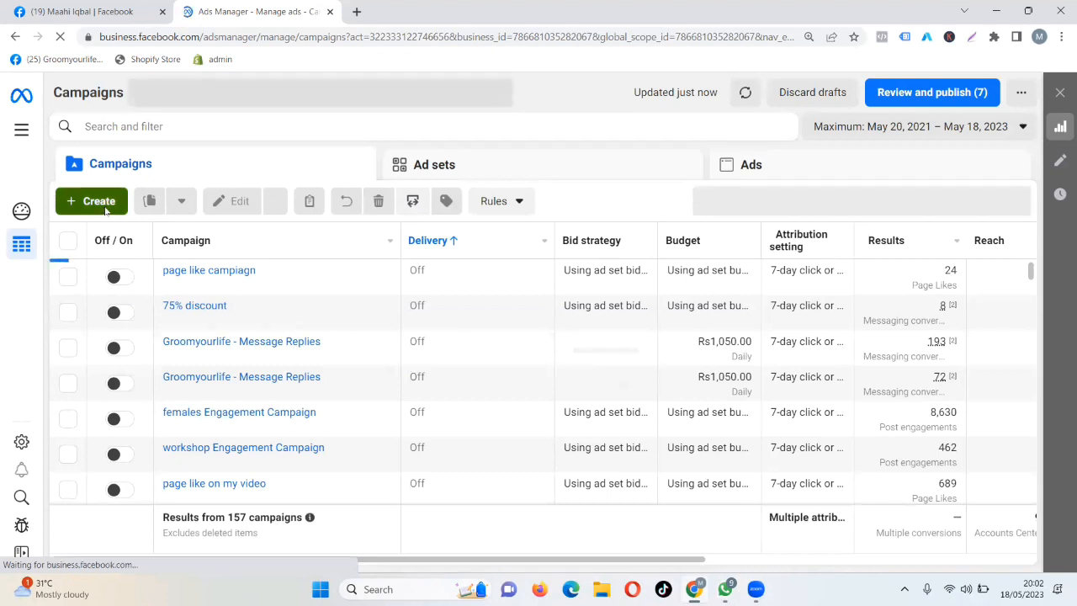
Step: Create a new Auction campaign with the Engagement objective
{"action": "left_click", "coordinate": [99, 202]}
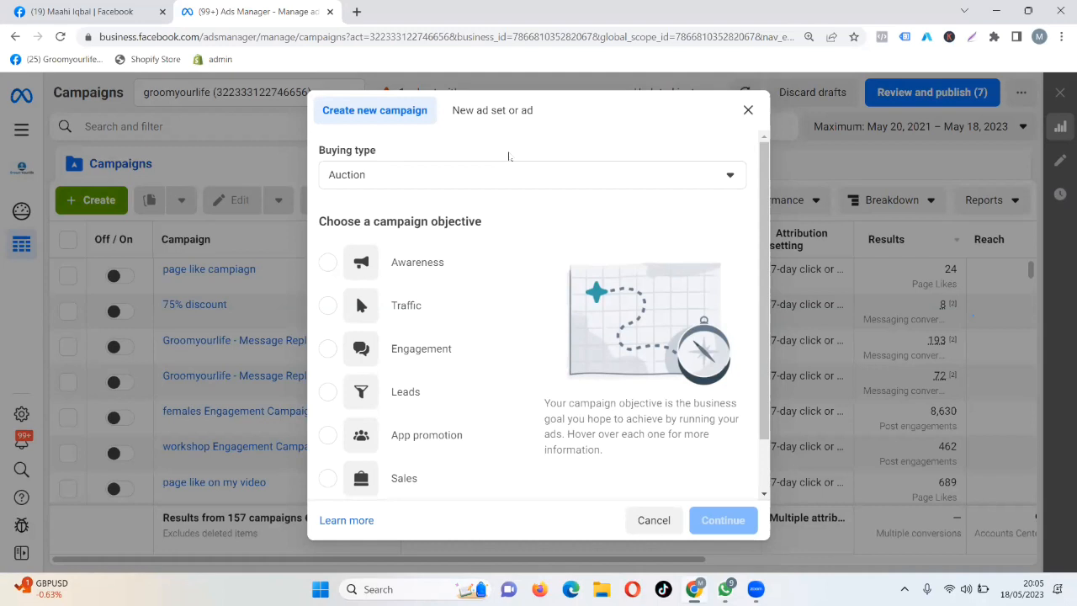
{"action": "mouse_move", "coordinate": [457, 267]}
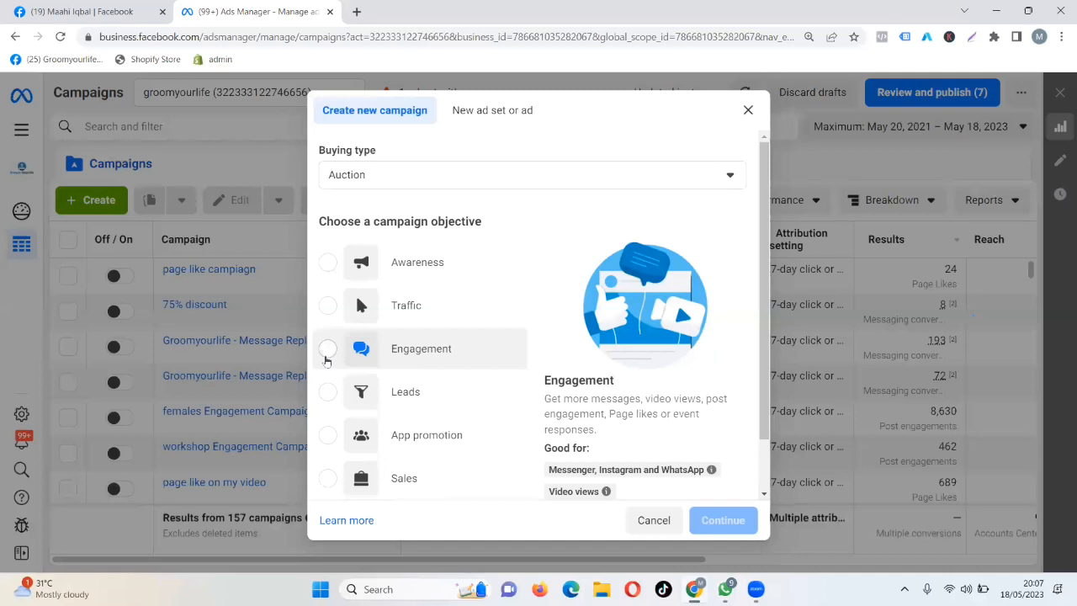
{"action": "left_click", "coordinate": [327, 352]}
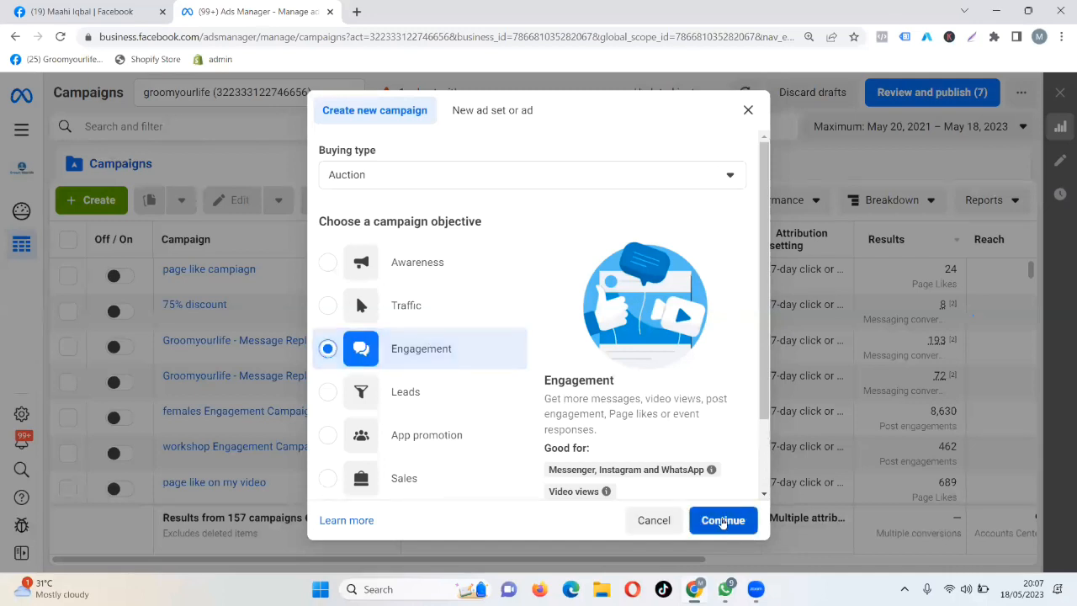
{"action": "left_click", "coordinate": [720, 520]}
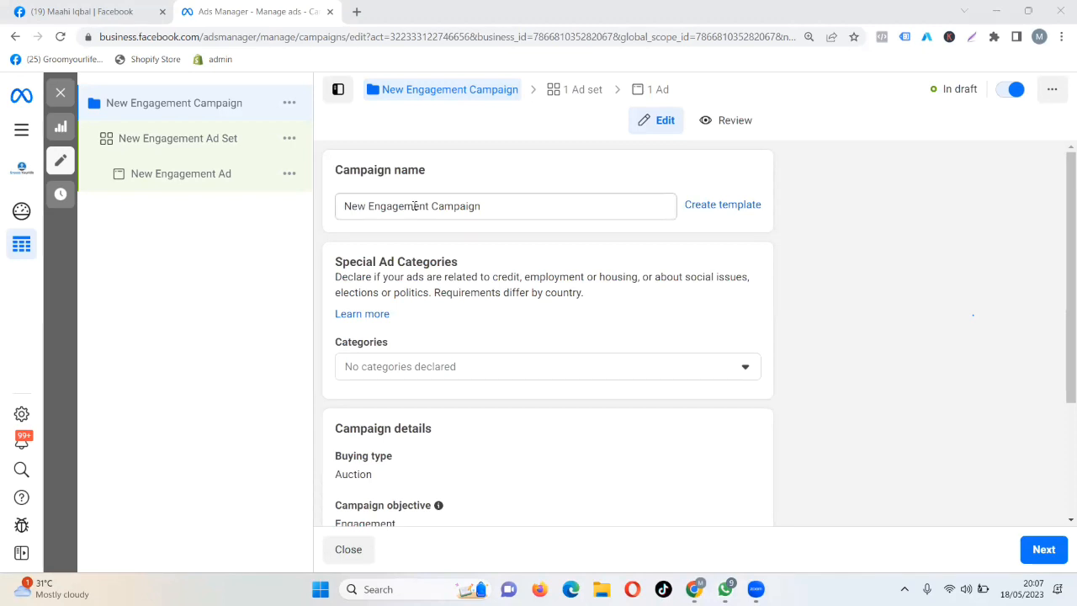
Step: Rename the campaign as "page like campaign for services"
{"action": "left_click", "coordinate": [482, 211]}
{"action": "key", "text": "BackSpace"}
{"action": "key", "text": "BackSpace"}
{"action": "key", "text": "BackSpace"}
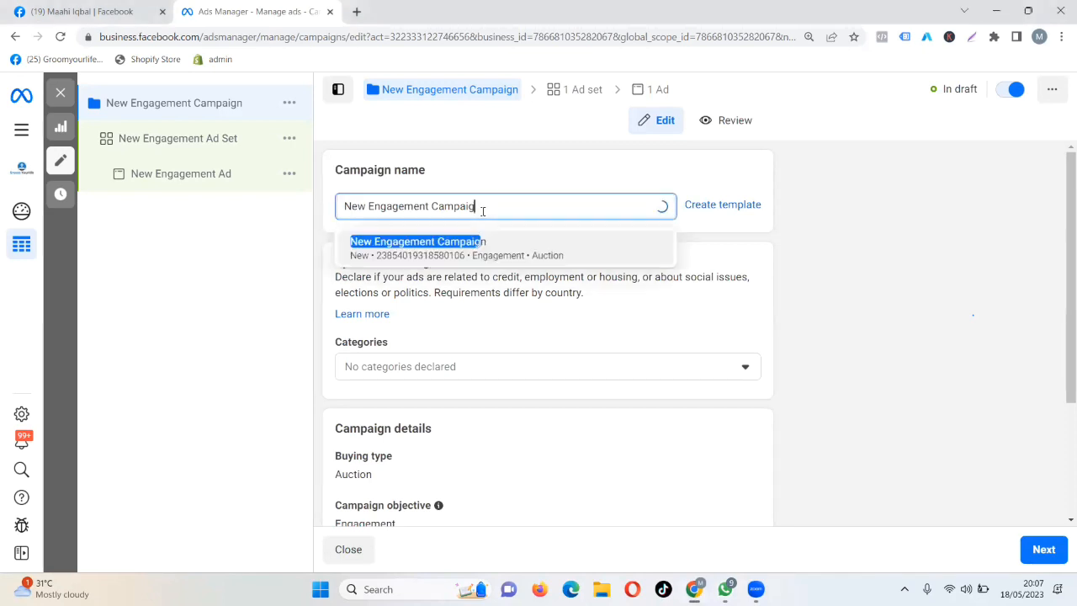
{"action": "key", "text": "BackSpace"}
{"action": "key", "text": "BackSpace"}
{"action": "key", "text": "BackSpace"}
{"action": "key", "text": "BackSpace"}
{"action": "key", "text": "BackSpace"}
{"action": "key", "text": "BackSpace"}
{"action": "key", "text": "BackSpace"}
{"action": "key", "text": "BackSpace"}
{"action": "key", "text": "BackSpace"}
{"action": "key", "text": "BackSpace"}
{"action": "key", "text": "BackSpace"}
{"action": "key", "text": "BackSpace"}
{"action": "key", "text": "BackSpace"}
{"action": "key", "text": "BackSpace"}
{"action": "key", "text": "BackSpace"}
{"action": "key", "text": "BackSpace"}
{"action": "key", "text": "BackSpace"}
{"action": "key", "text": "BackSpace"}
{"action": "key", "text": "BackSpace"}
{"action": "key", "text": "BackSpace"}
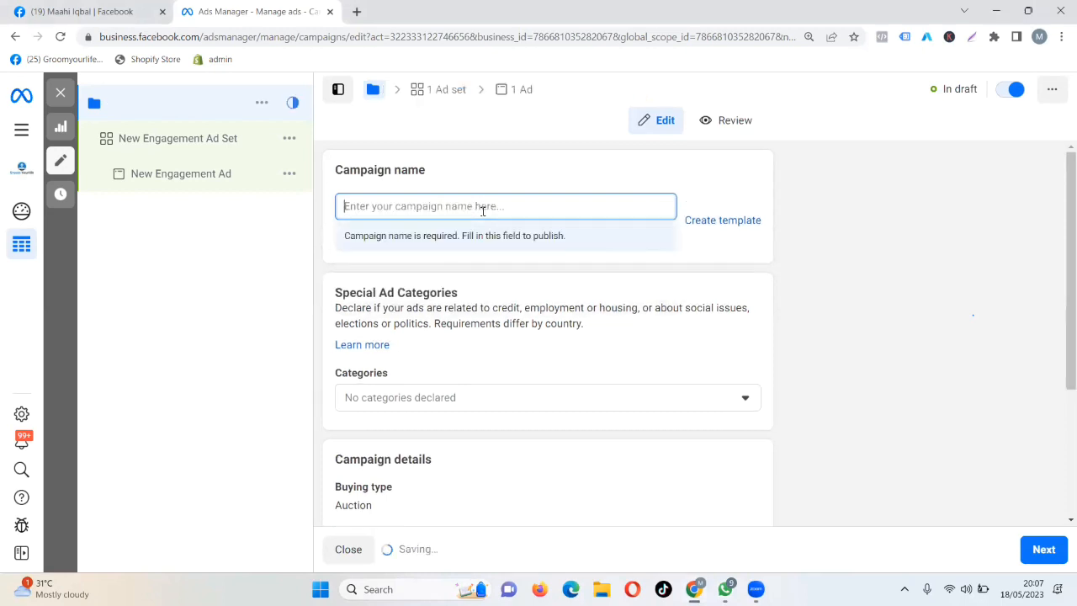
{"action": "type", "text": "Page l"}
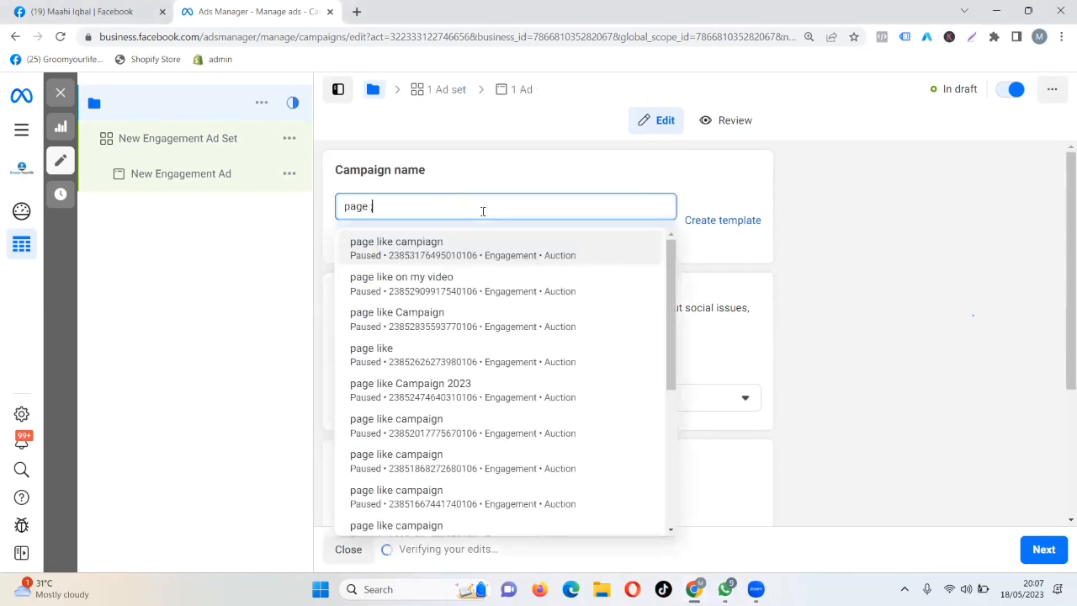
{"action": "type", "text": "ike cam"}
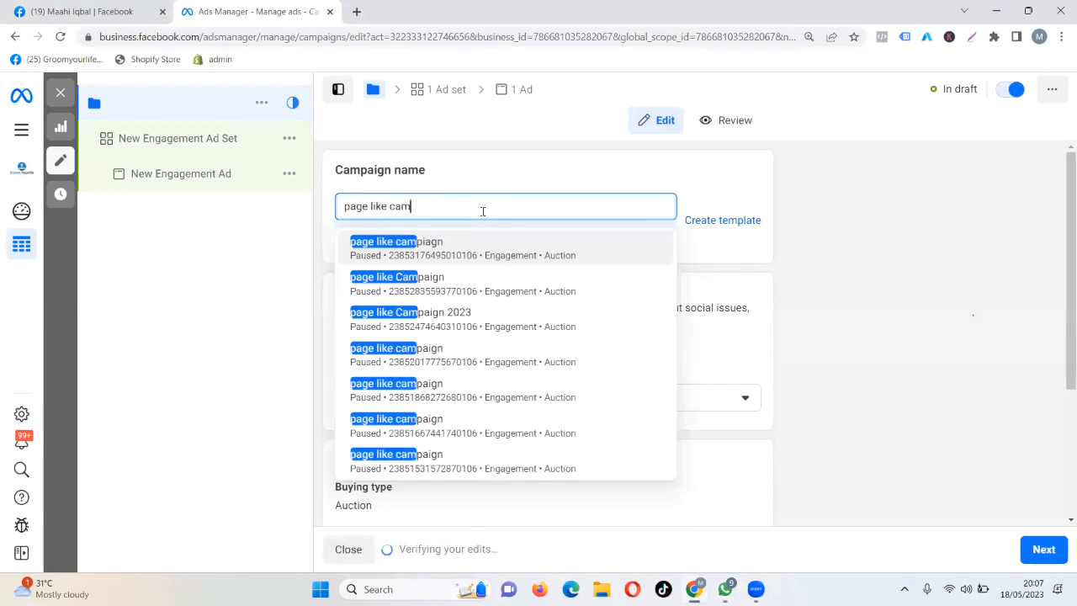
{"action": "type", "text": "paign for "}
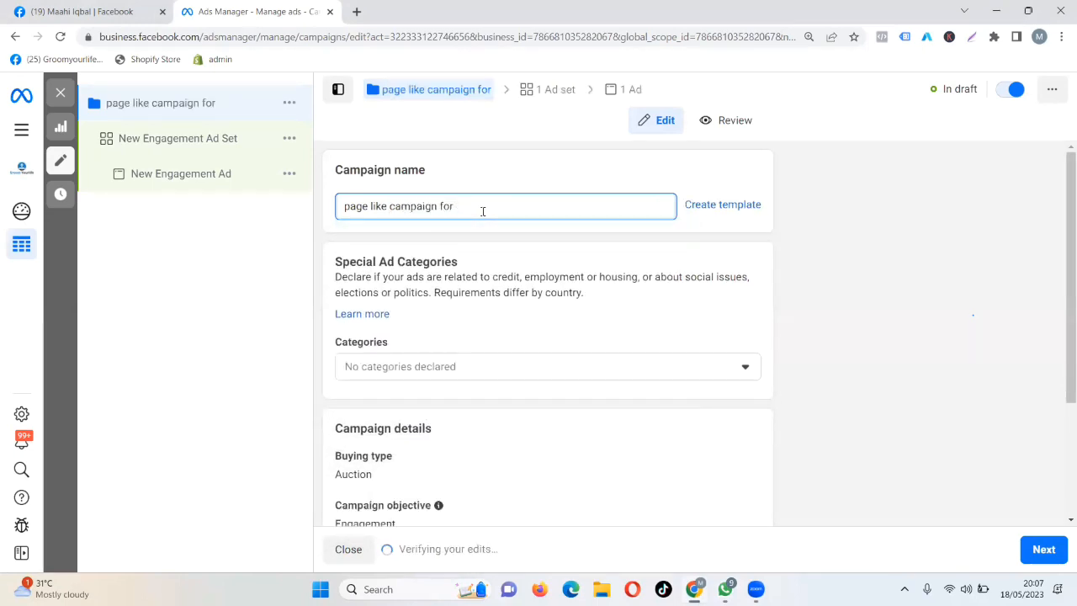
{"action": "type", "text": "services"}
{"action": "left_click", "coordinate": [305, 254]}
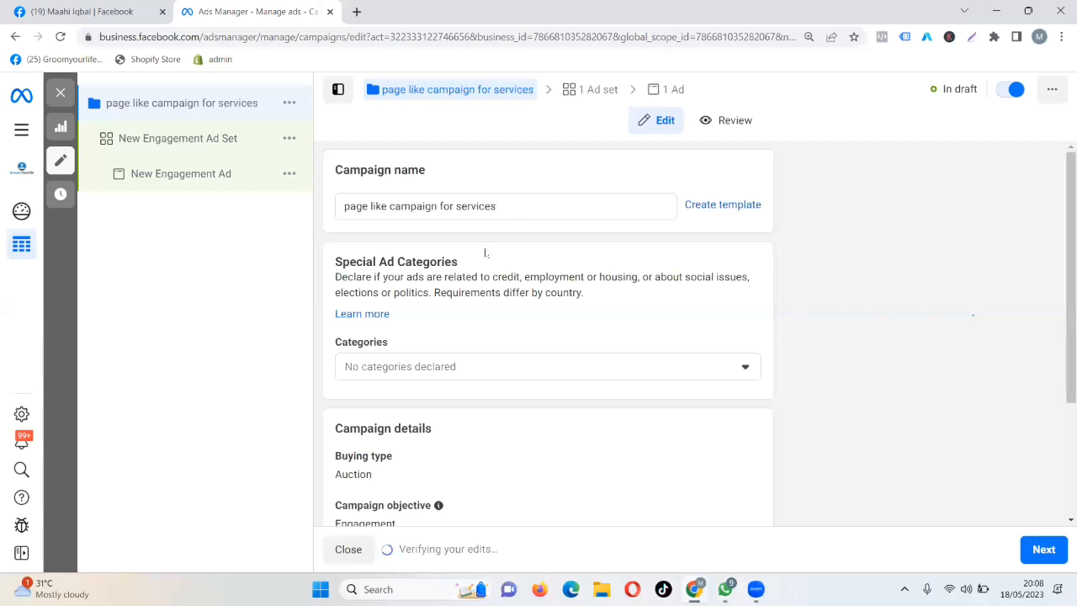
Step: Examine the special ad category options available for the campaign
{"action": "scroll", "coordinate": [399, 314], "scroll_direction": "down", "scroll_amount": 1}
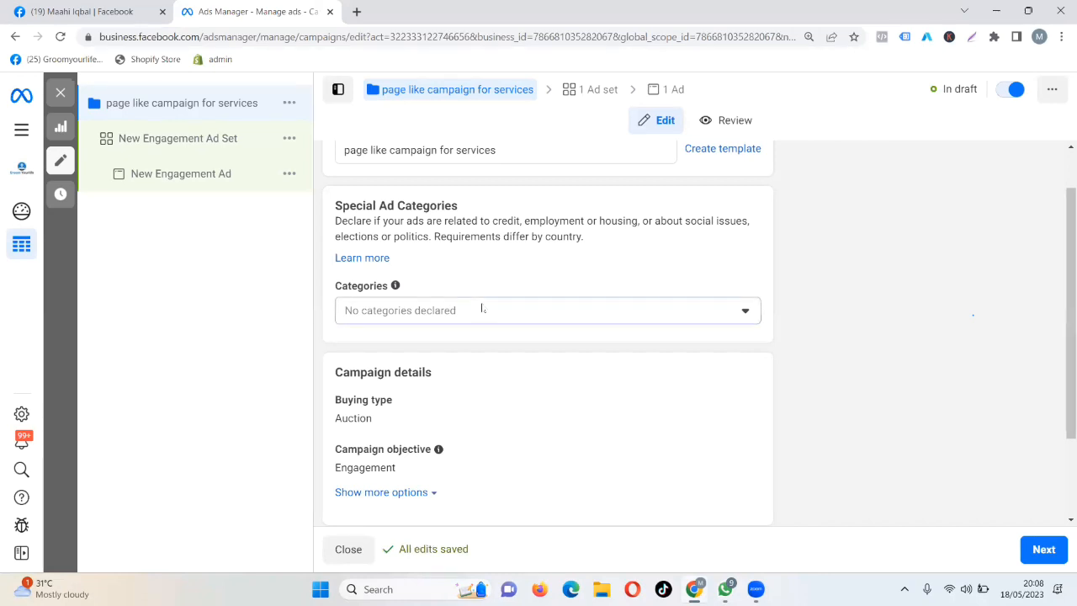
{"action": "left_click", "coordinate": [481, 309]}
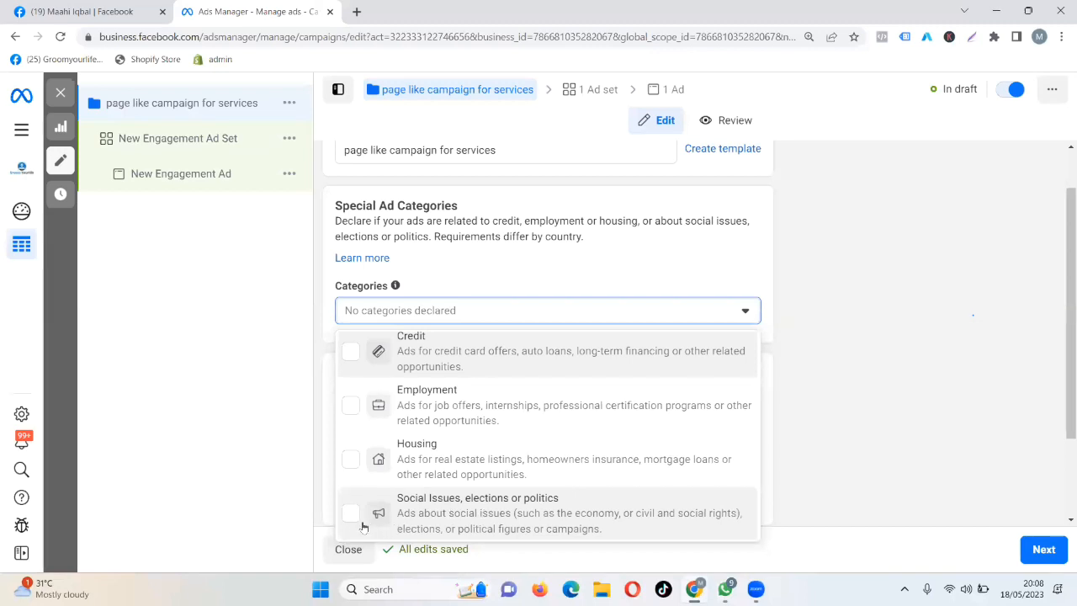
{"action": "left_click", "coordinate": [368, 318]}
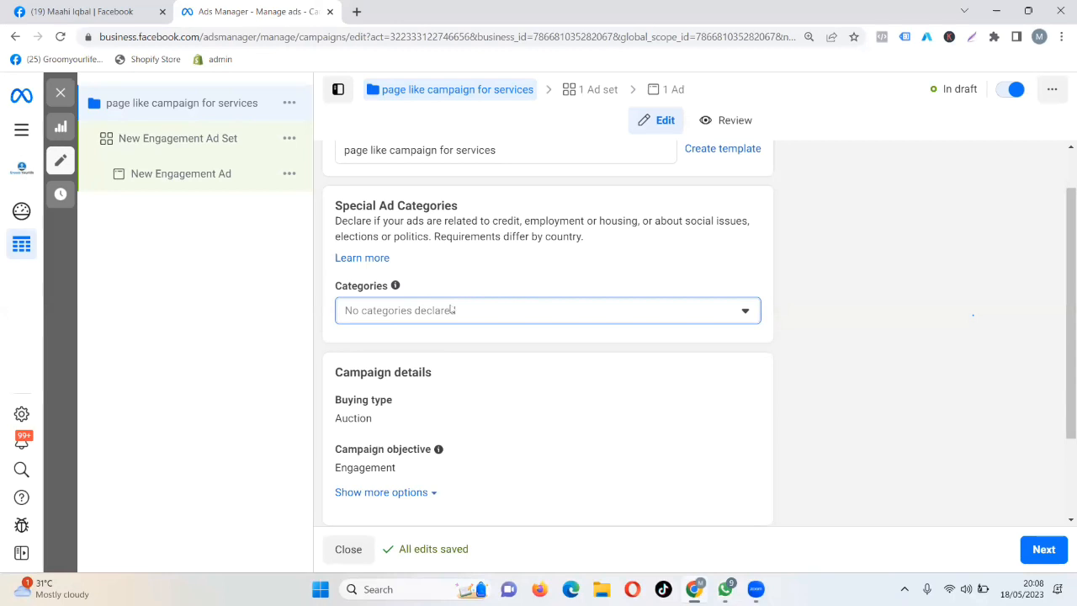
Step: Examine the buying type options in the campaign details and choose Auction
{"action": "scroll", "coordinate": [543, 362], "scroll_direction": "down", "scroll_amount": 3}
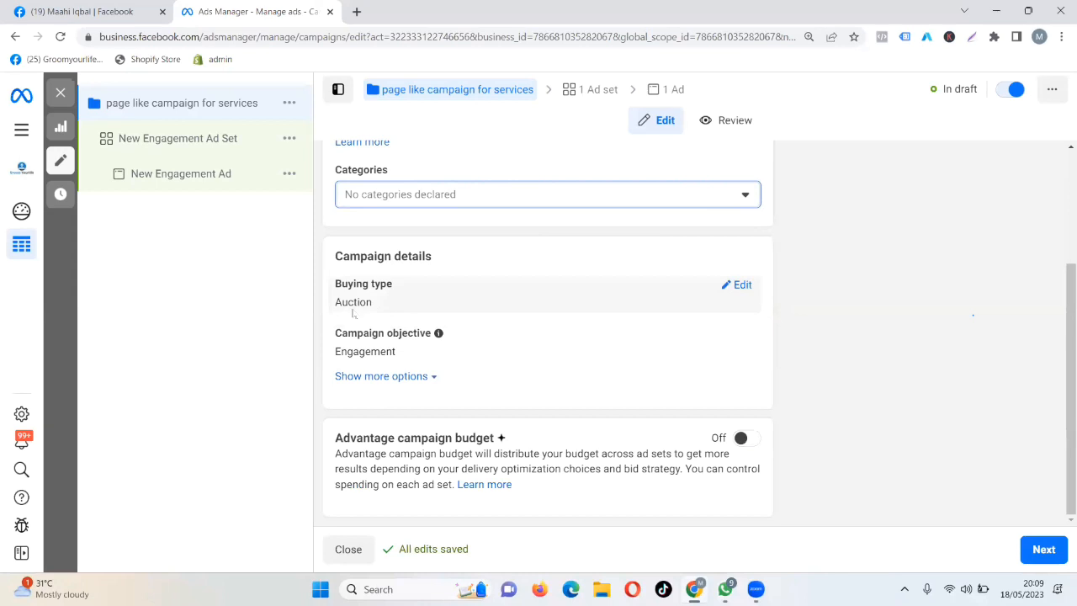
{"action": "left_click", "coordinate": [742, 285]}
{"action": "left_click", "coordinate": [683, 309]}
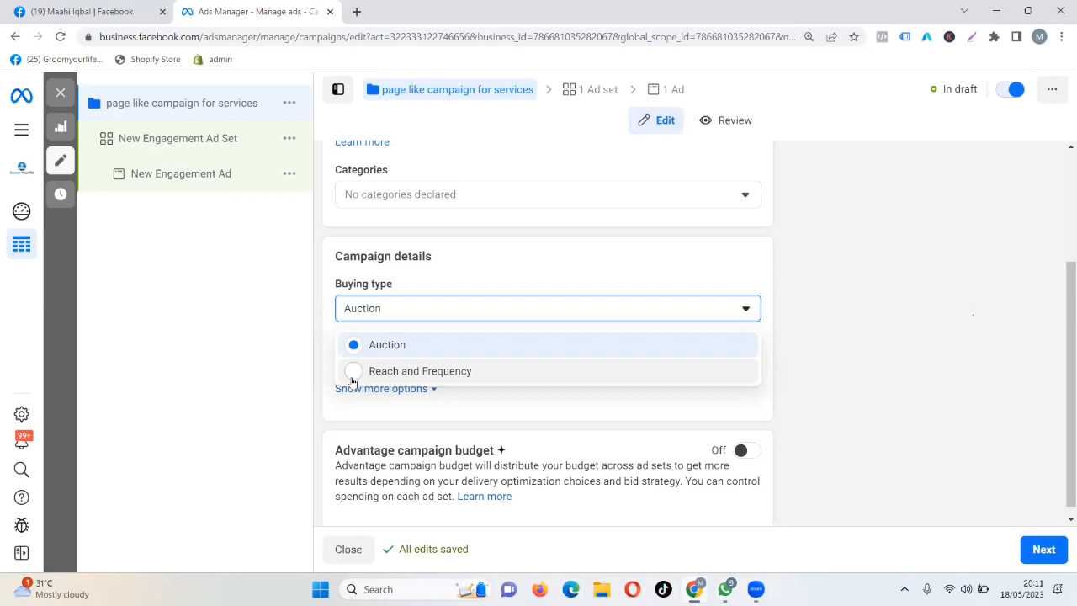
{"action": "left_click", "coordinate": [482, 339]}
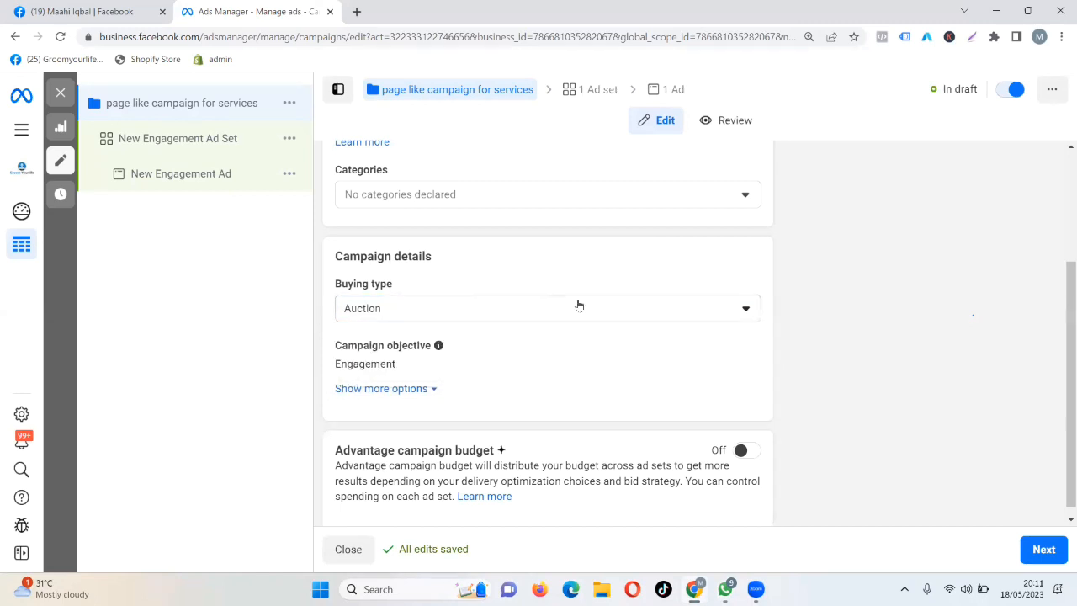
Step: Open the campaign objective for editing and examine the available objectives
{"action": "scroll", "coordinate": [485, 368], "scroll_direction": "down", "scroll_amount": 1}
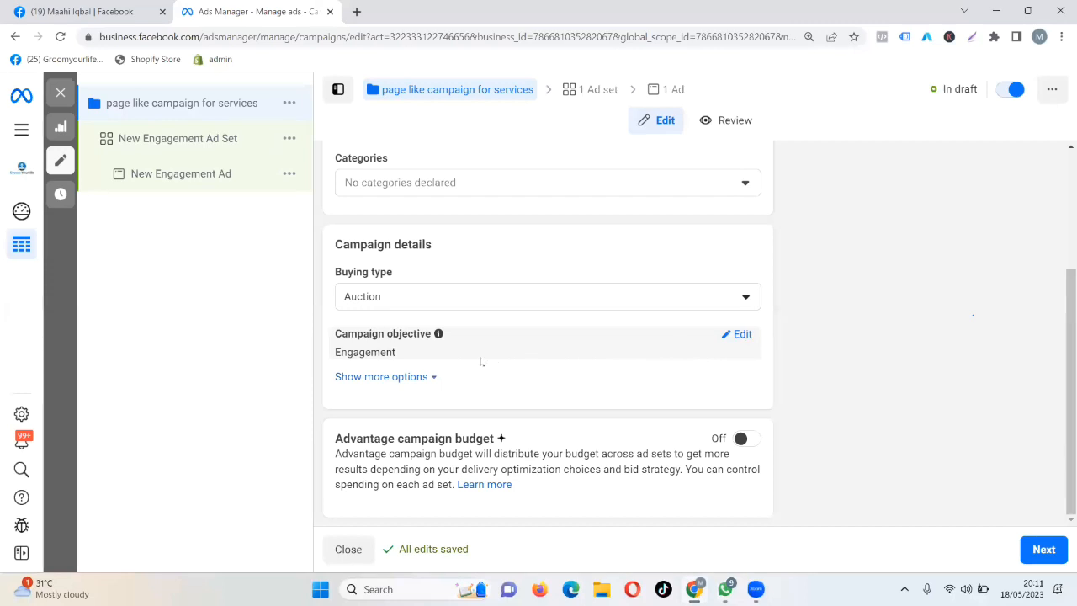
{"action": "left_click", "coordinate": [744, 335]}
{"action": "scroll", "coordinate": [482, 469], "scroll_direction": "down", "scroll_amount": 4}
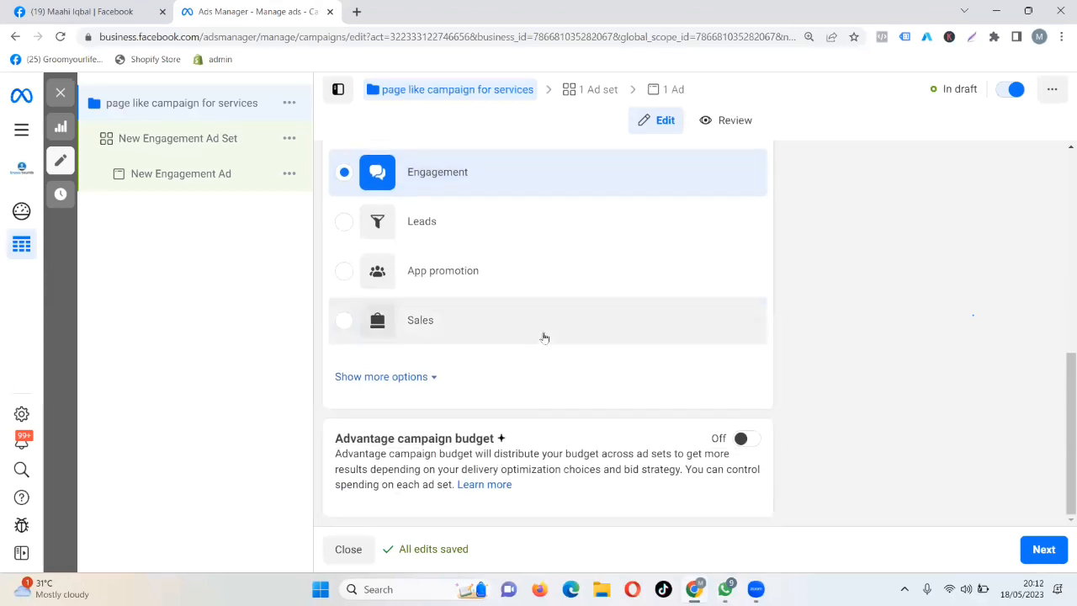
{"action": "scroll", "coordinate": [544, 337], "scroll_direction": "up", "scroll_amount": 2}
{"action": "scroll", "coordinate": [544, 336], "scroll_direction": "down", "scroll_amount": 2}
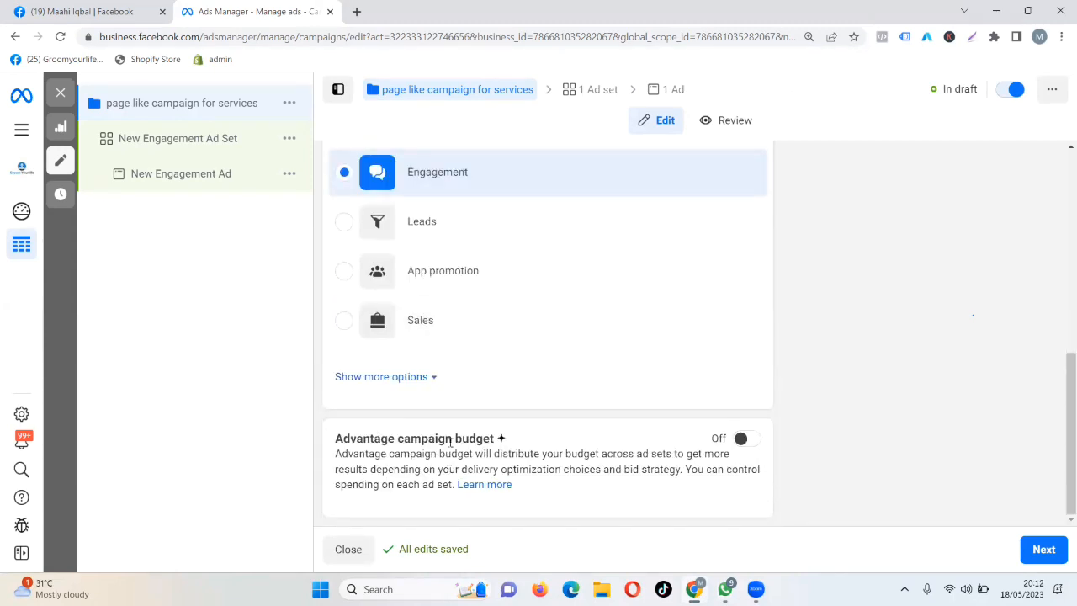
Step: Review the campaign settings from the campaign name through to the Advantage campaign budget
{"action": "scroll", "coordinate": [450, 443], "scroll_direction": "up", "scroll_amount": 7}
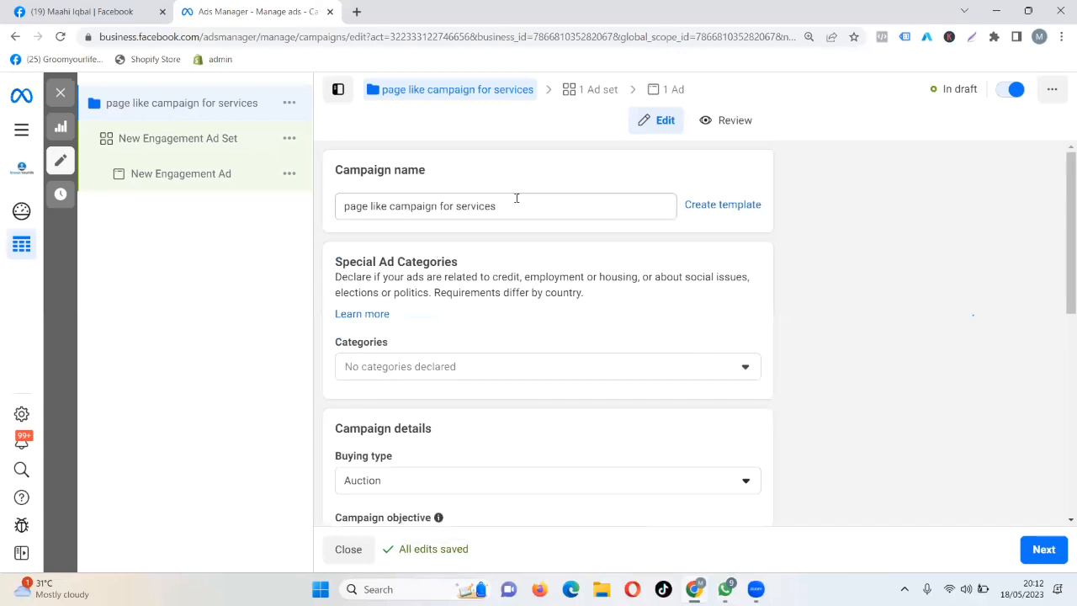
{"action": "left_click_drag", "start_coordinate": [516, 200], "coordinate": [341, 206]}
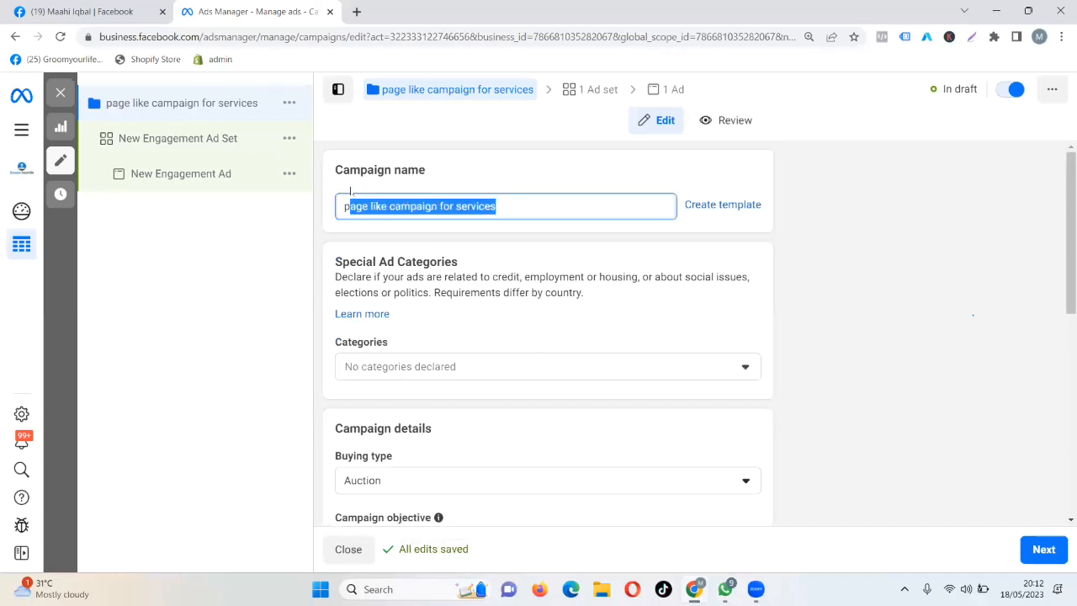
{"action": "scroll", "coordinate": [499, 393], "scroll_direction": "down", "scroll_amount": 5}
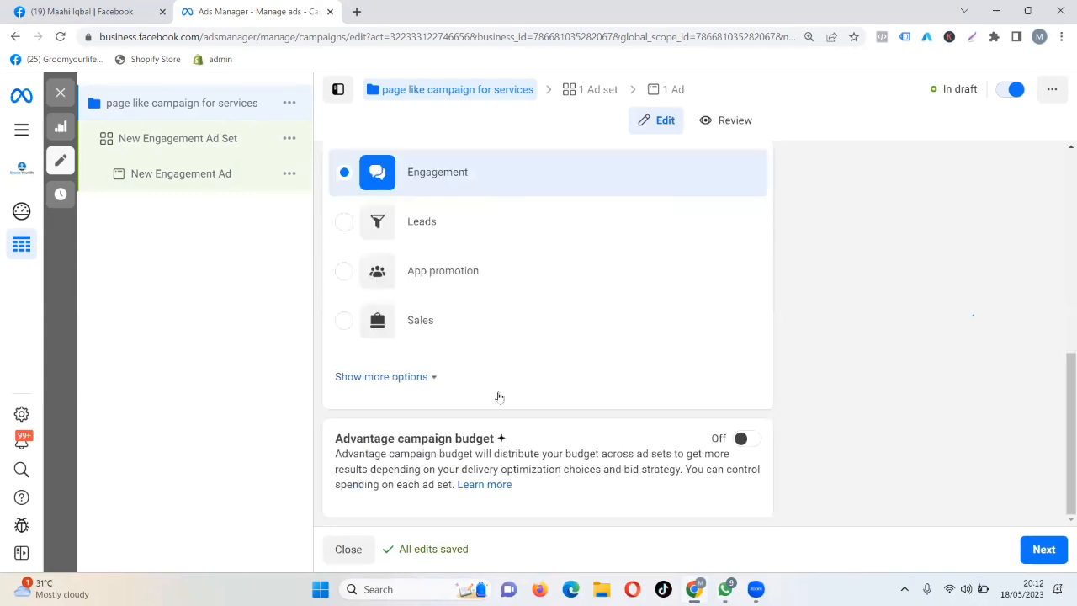
{"action": "scroll", "coordinate": [500, 397], "scroll_direction": "up", "scroll_amount": 5}
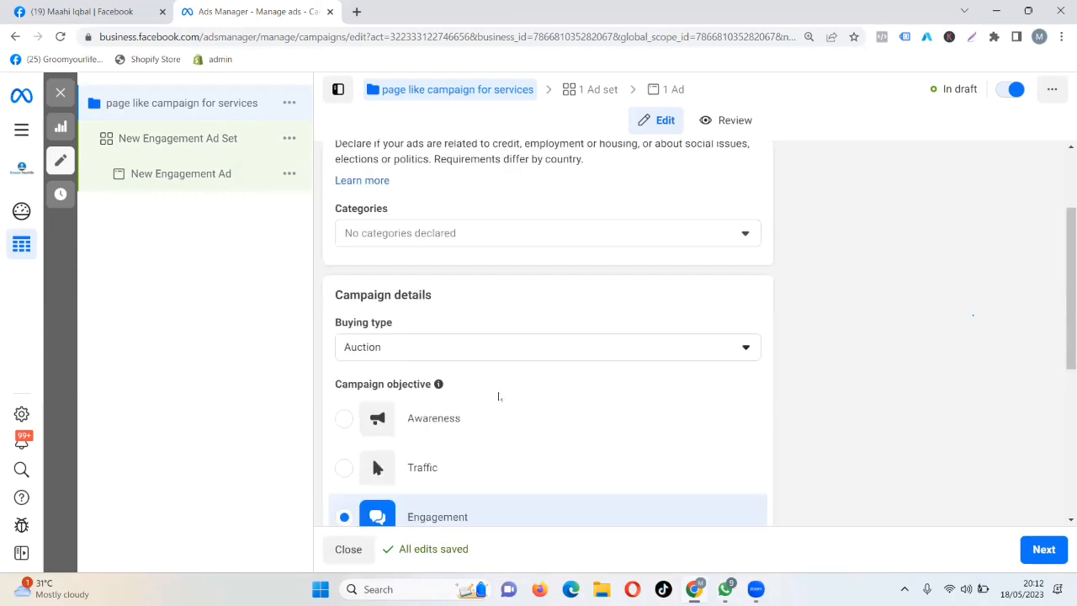
{"action": "left_click", "coordinate": [247, 301]}
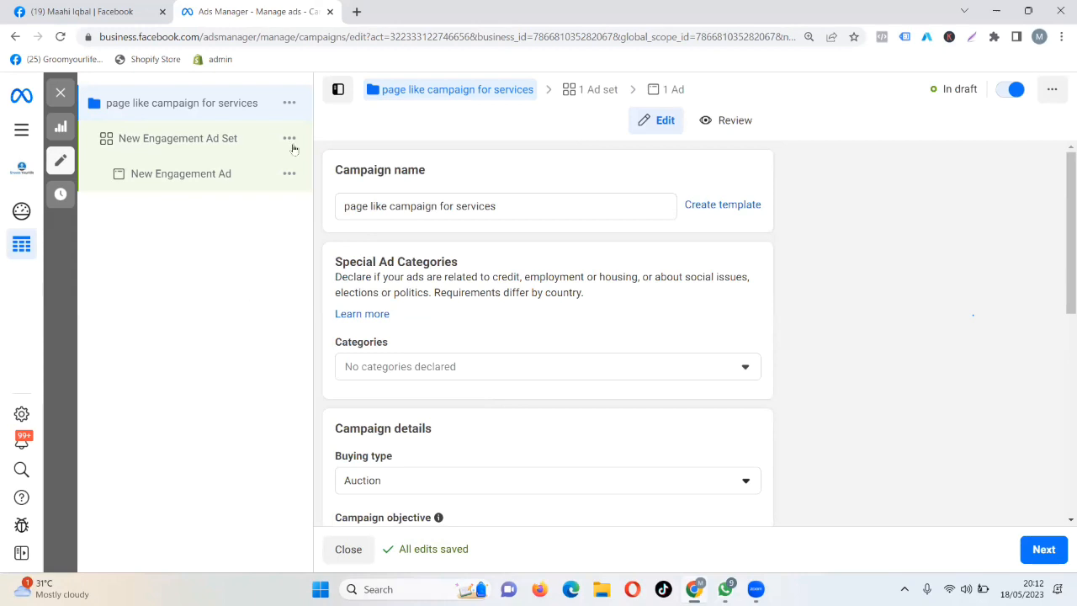
Step: Open the engagement ad set and rename it "page like audince for services"
{"action": "left_click", "coordinate": [195, 148]}
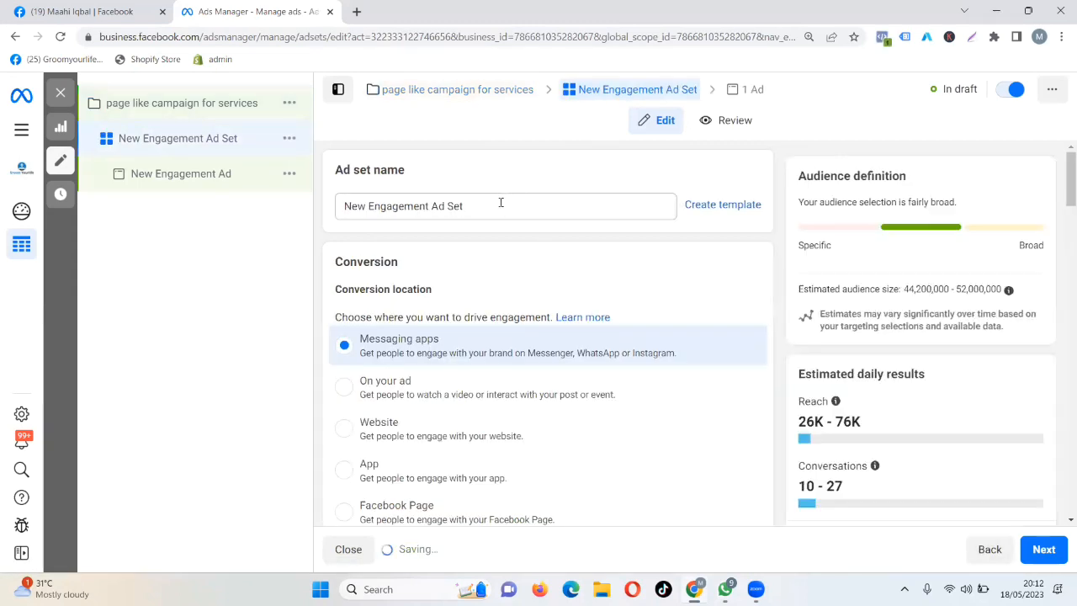
{"action": "left_click", "coordinate": [495, 203]}
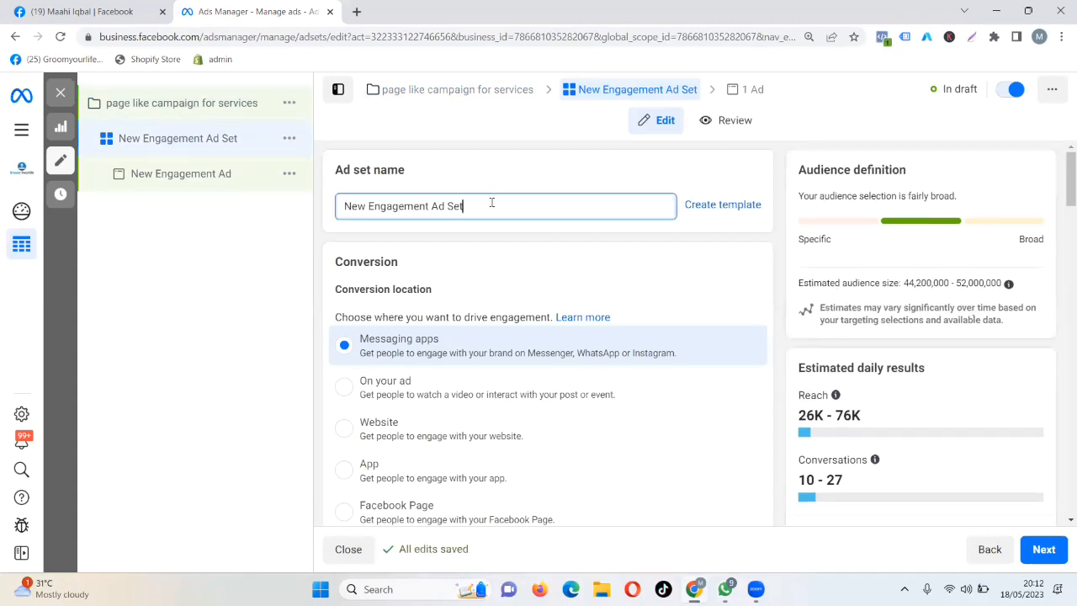
{"action": "scroll", "coordinate": [464, 324], "scroll_direction": "down", "scroll_amount": 2}
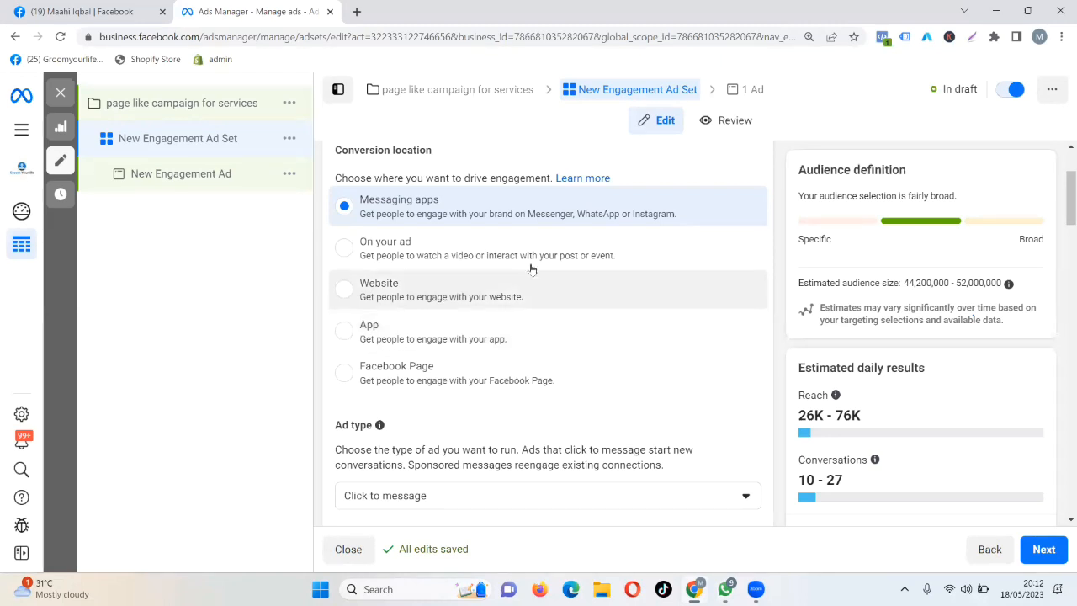
{"action": "scroll", "coordinate": [532, 269], "scroll_direction": "up", "scroll_amount": 2}
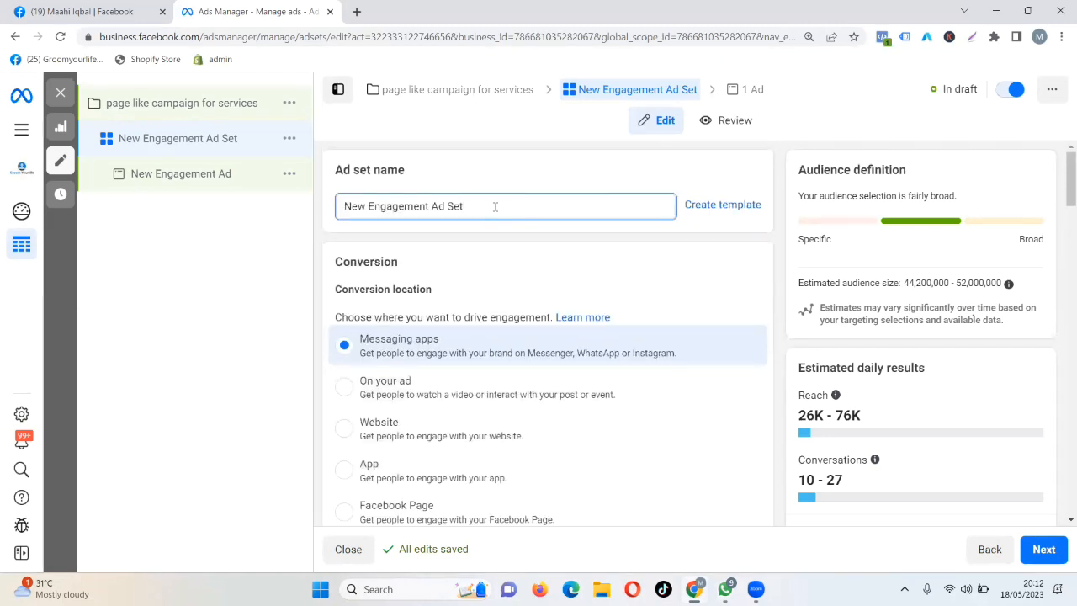
{"action": "key", "text": "BackSpace"}
{"action": "key", "text": "BackSpace"}
{"action": "key", "text": "BackSpace"}
{"action": "key", "text": "BackSpace"}
{"action": "key", "text": "BackSpace"}
{"action": "key", "text": "BackSpace"}
{"action": "key", "text": "BackSpace"}
{"action": "key", "text": "BackSpace"}
{"action": "key", "text": "BackSpace"}
{"action": "key", "text": "BackSpace"}
{"action": "key", "text": "BackSpace"}
{"action": "key", "text": "BackSpace"}
{"action": "key", "text": "BackSpace"}
{"action": "key", "text": "BackSpace"}
{"action": "key", "text": "BackSpace"}
{"action": "key", "text": "BackSpace"}
{"action": "key", "text": "BackSpace"}
{"action": "key", "text": "BackSpace"}
{"action": "key", "text": "BackSpace"}
{"action": "key", "text": "BackSpace"}
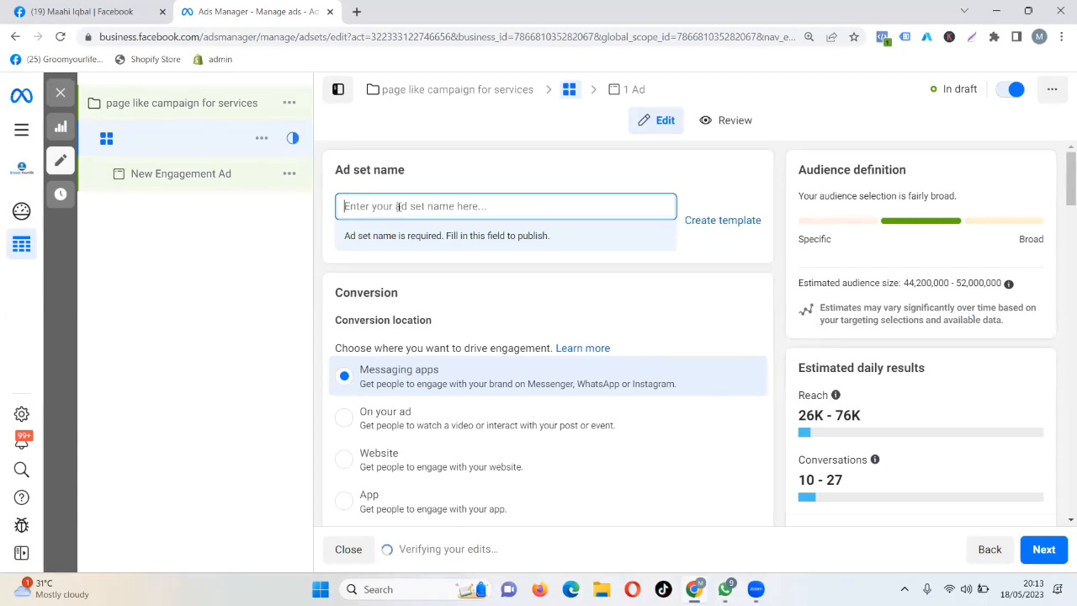
{"action": "type", "text": "page"}
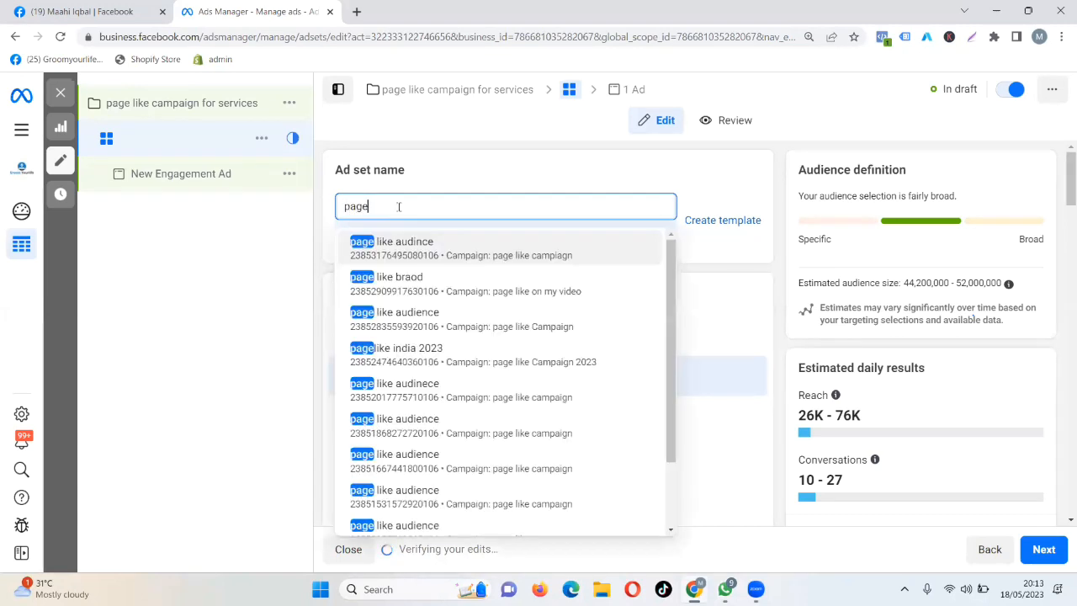
{"action": "type", "text": " li"}
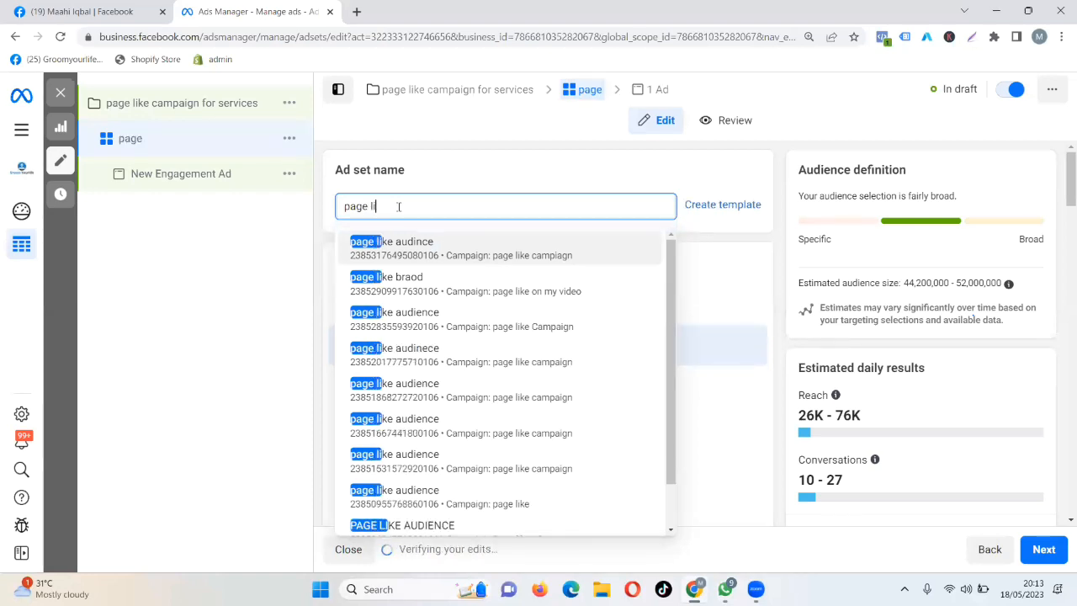
{"action": "type", "text": "ke au"}
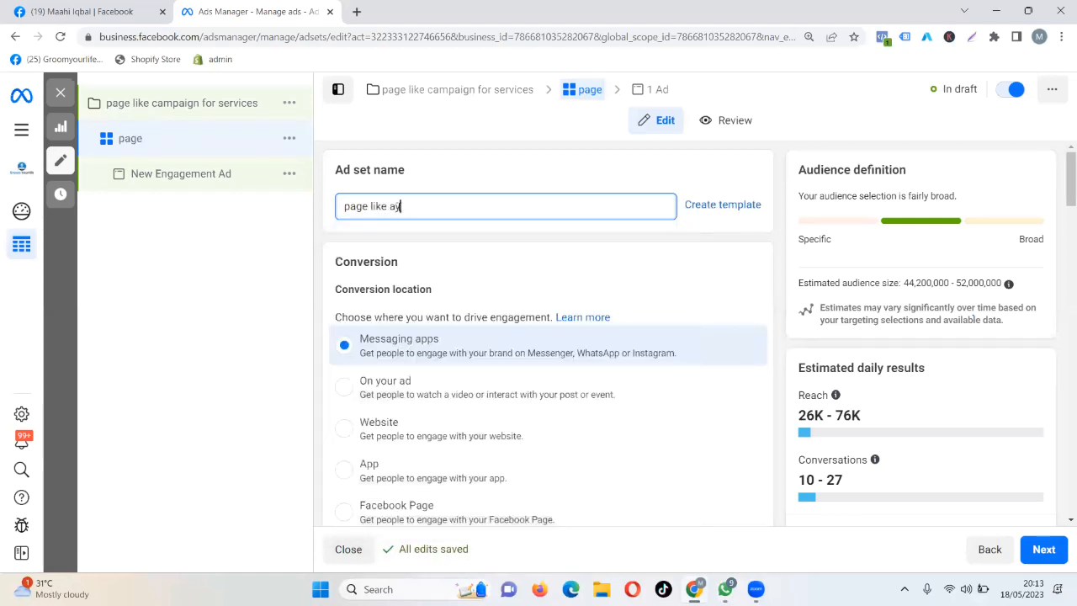
{"action": "type", "text": "dince "}
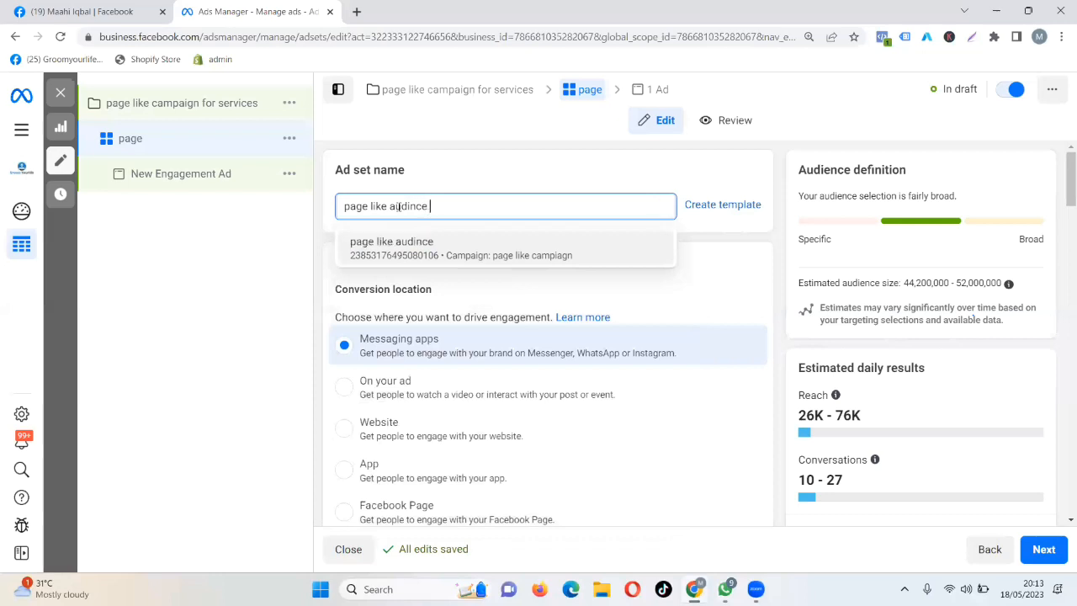
{"action": "type", "text": "for servi"}
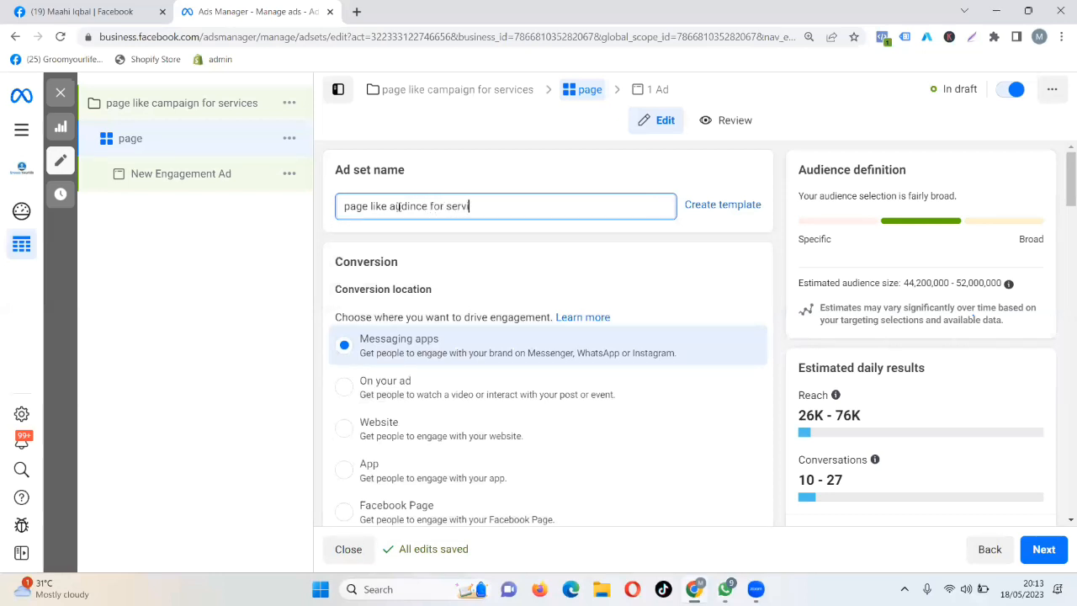
{"action": "type", "text": "ces"}
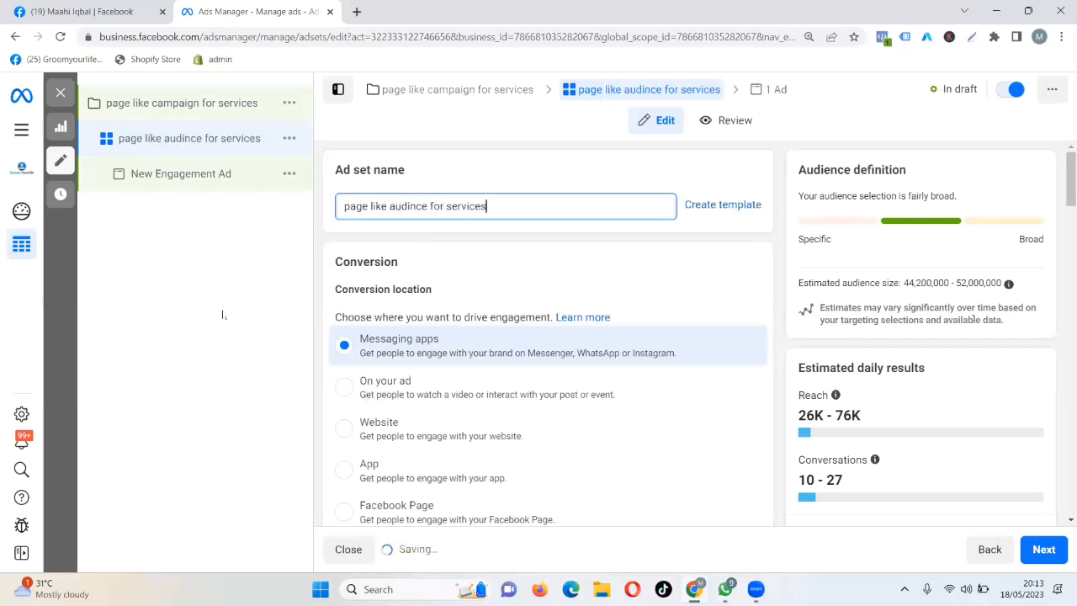
{"action": "left_click", "coordinate": [430, 242]}
Step: Set the ad set's conversion location to Facebook Page
{"action": "scroll", "coordinate": [478, 280], "scroll_direction": "down", "scroll_amount": 2}
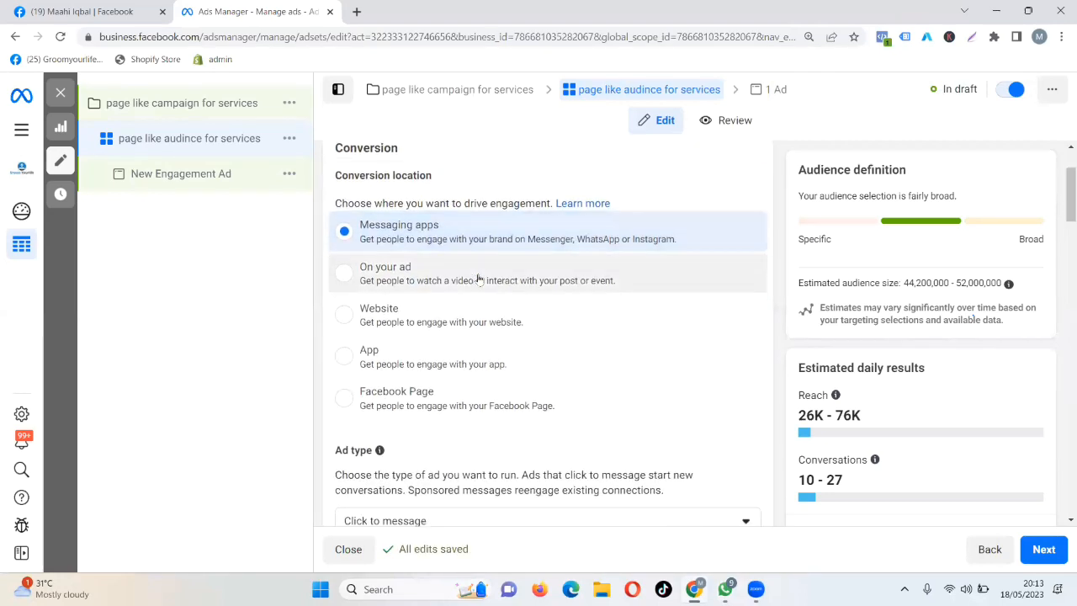
{"action": "scroll", "coordinate": [478, 280], "scroll_direction": "down", "scroll_amount": 1}
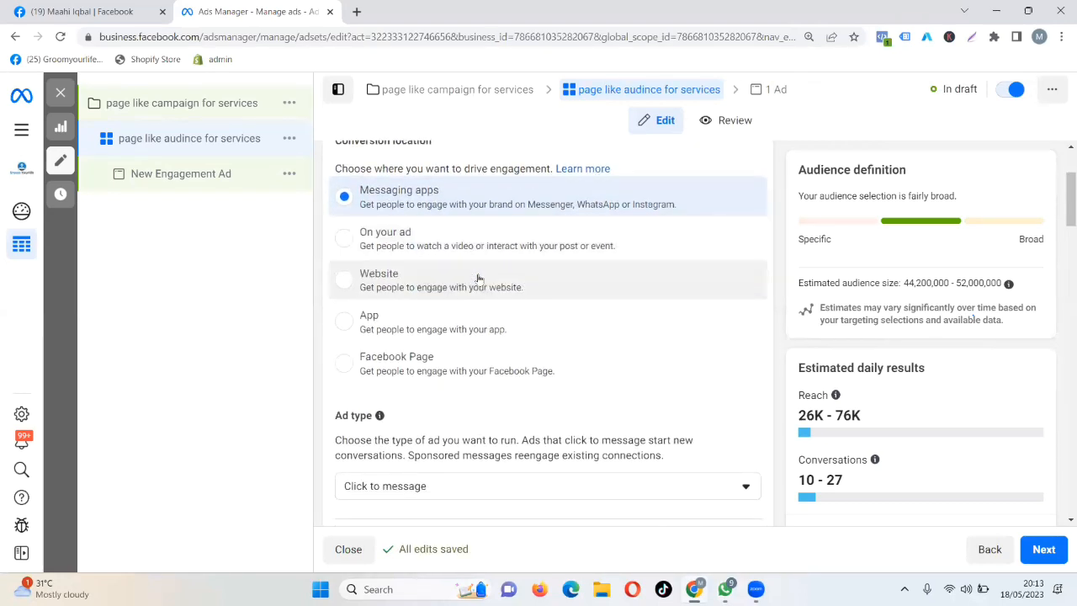
{"action": "left_click", "coordinate": [346, 367]}
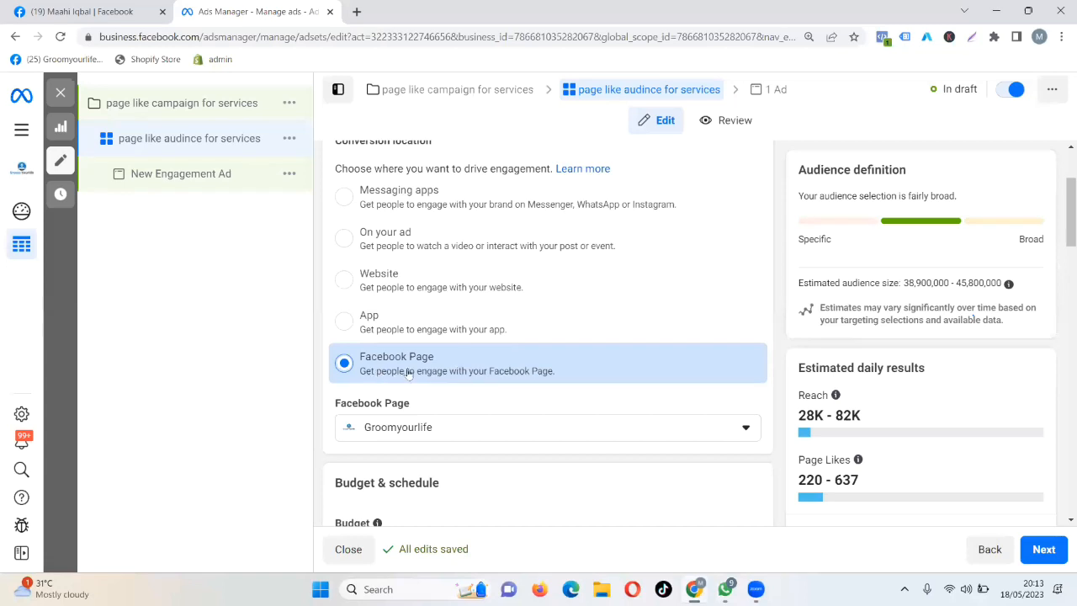
Step: Set the ad set's daily budget to 286 PKR and check the available budget types
{"action": "scroll", "coordinate": [407, 371], "scroll_direction": "down", "scroll_amount": 1}
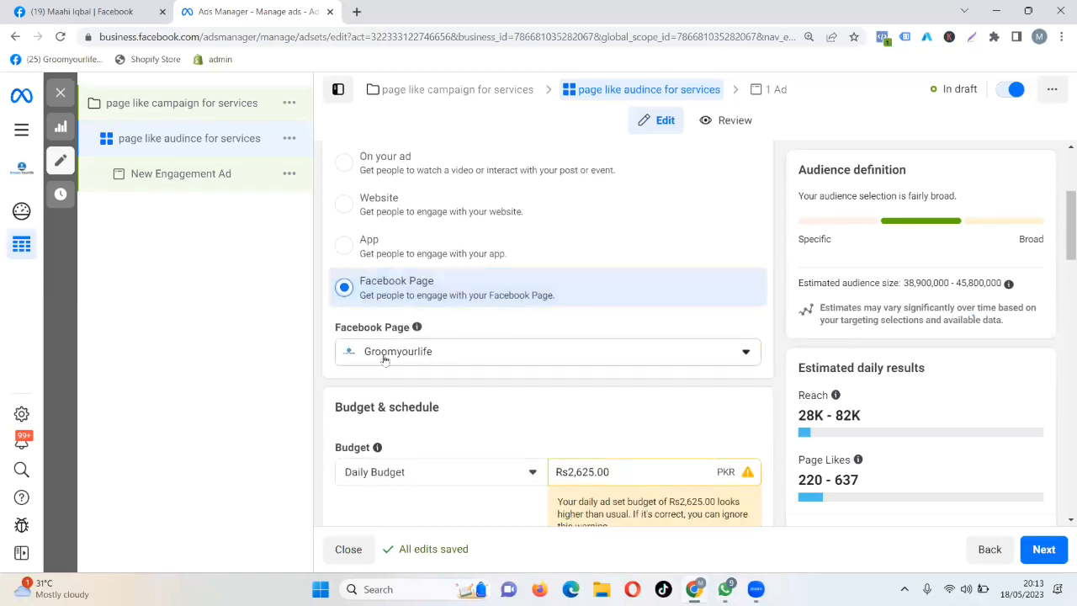
{"action": "scroll", "coordinate": [414, 354], "scroll_direction": "down", "scroll_amount": 2}
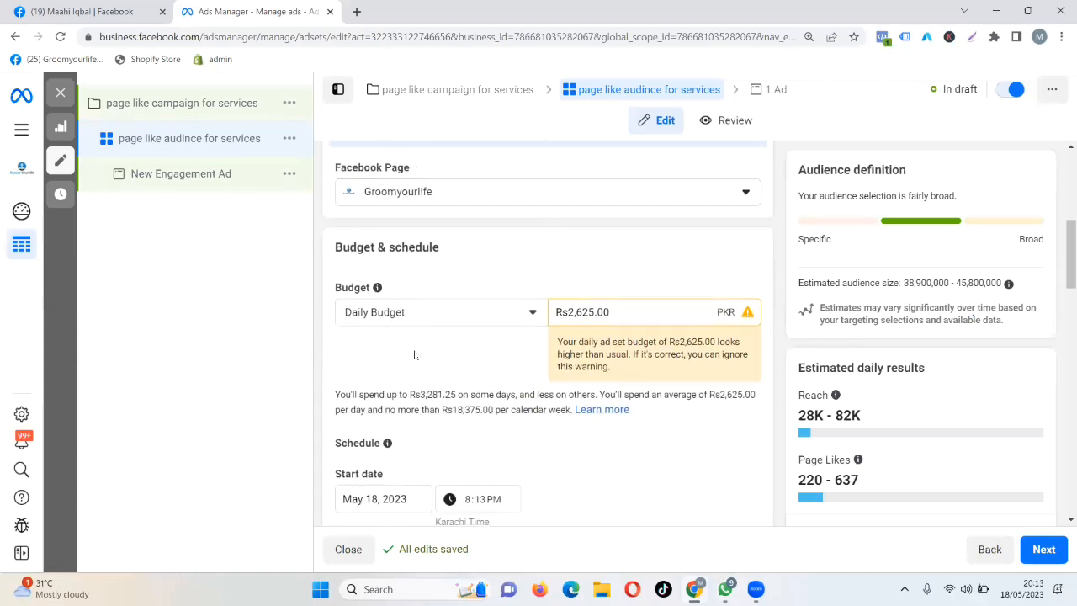
{"action": "left_click", "coordinate": [637, 312]}
{"action": "key", "text": "BackSpace"}
{"action": "key", "text": "BackSpace"}
{"action": "key", "text": "BackSpace"}
{"action": "key", "text": "BackSpace"}
{"action": "key", "text": "BackSpace"}
{"action": "key", "text": "BackSpace"}
{"action": "key", "text": "BackSpace"}
{"action": "key", "text": "BackSpace"}
{"action": "key", "text": "BackSpace"}
{"action": "key", "text": "BackSpace"}
{"action": "type", "text": "2"}
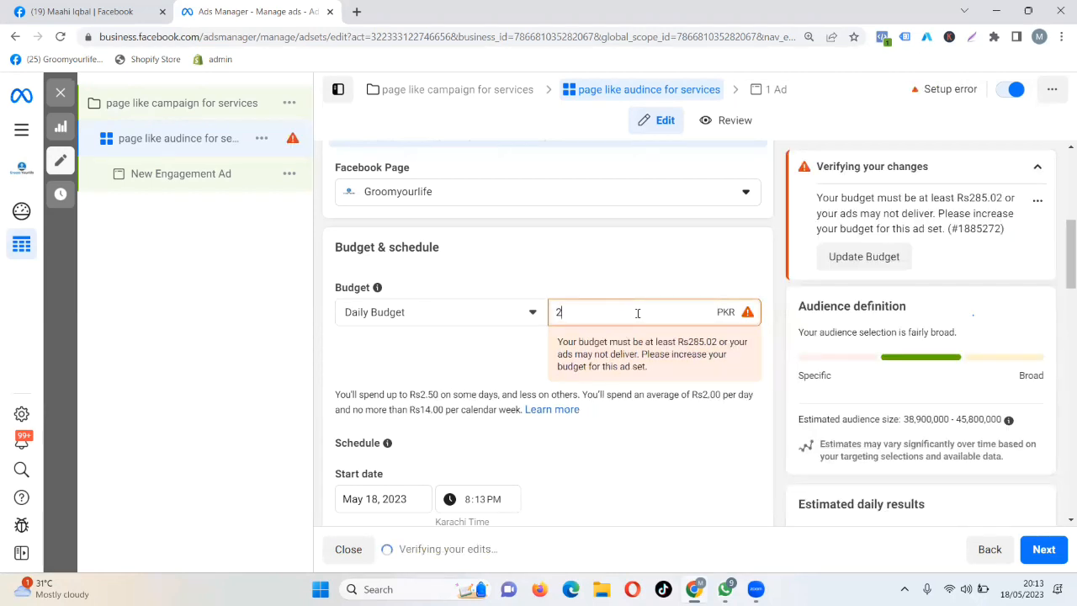
{"action": "type", "text": "85"}
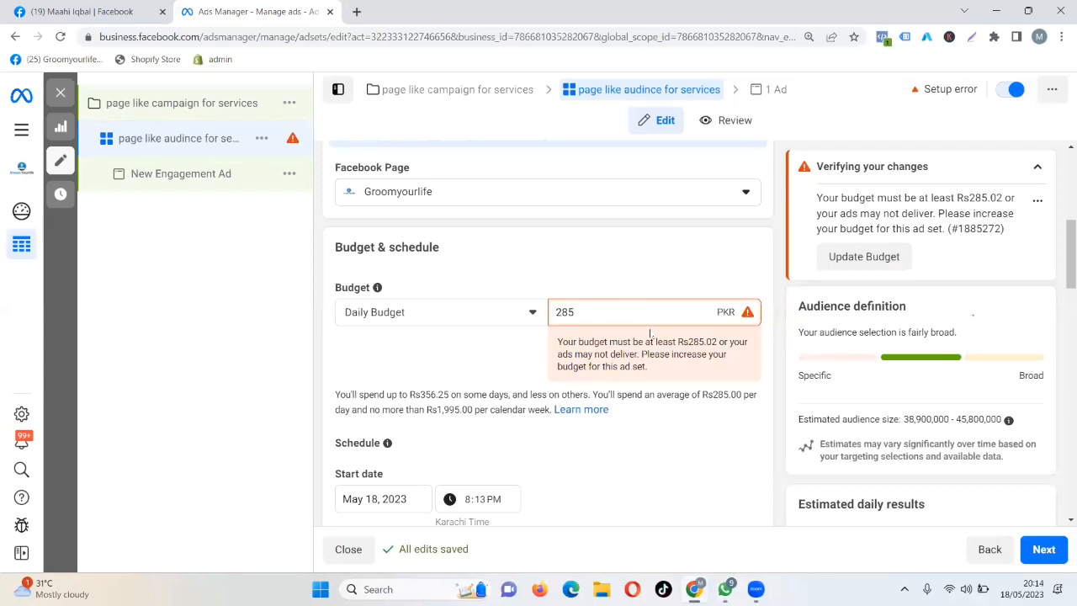
{"action": "key", "text": "BackSpace"}
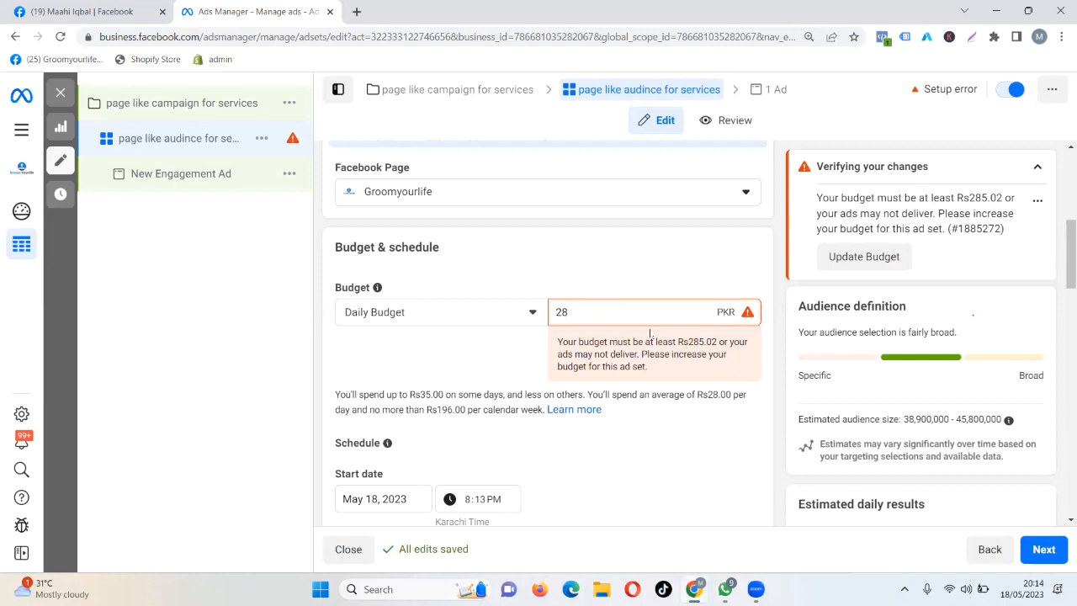
{"action": "type", "text": "6"}
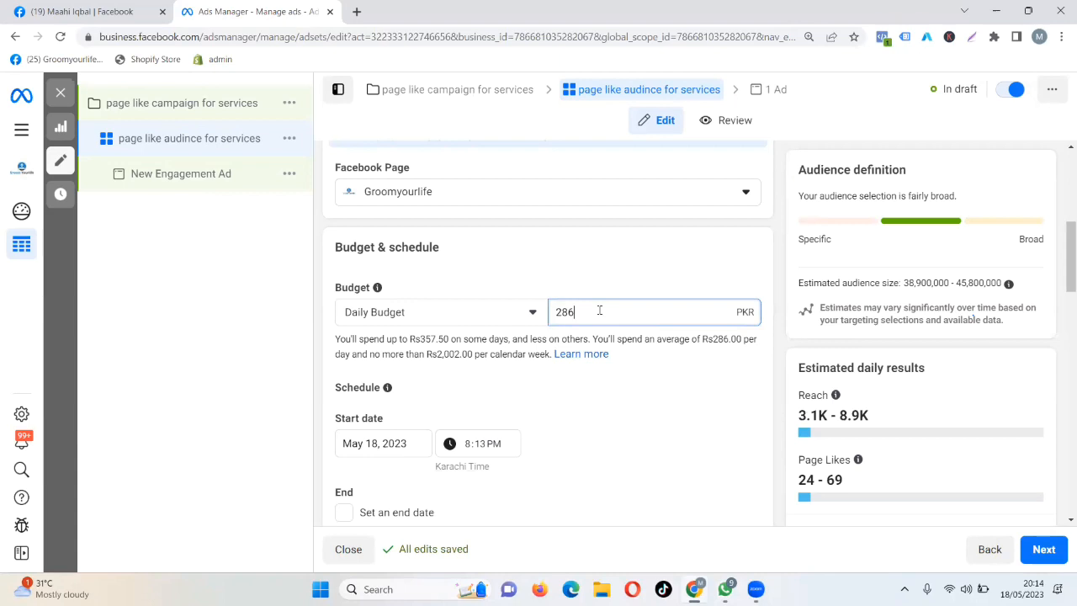
{"action": "scroll", "coordinate": [690, 470], "scroll_direction": "down", "scroll_amount": 1}
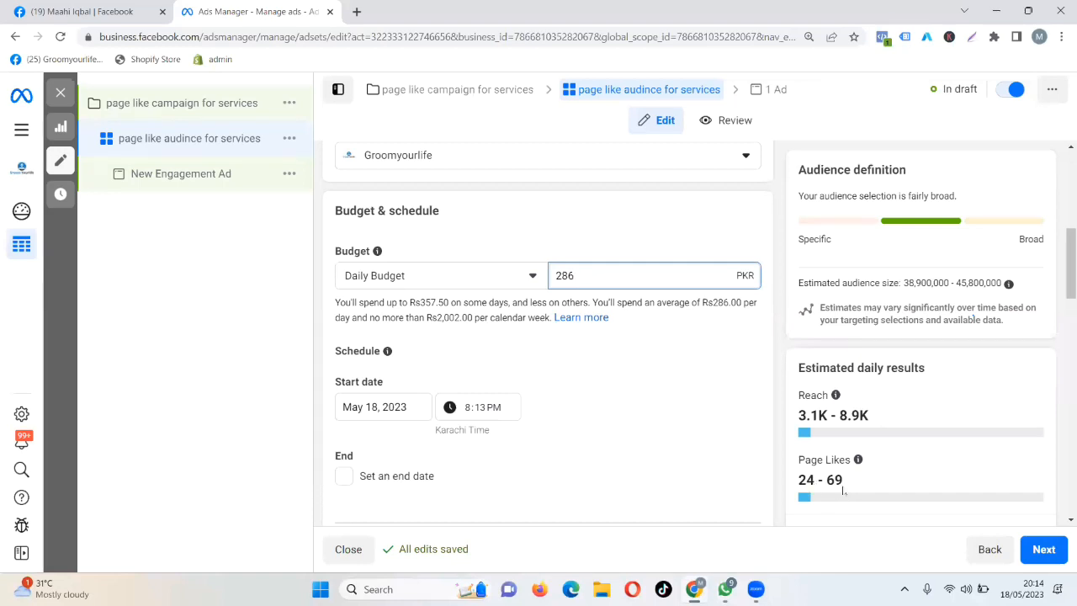
{"action": "left_click", "coordinate": [664, 368]}
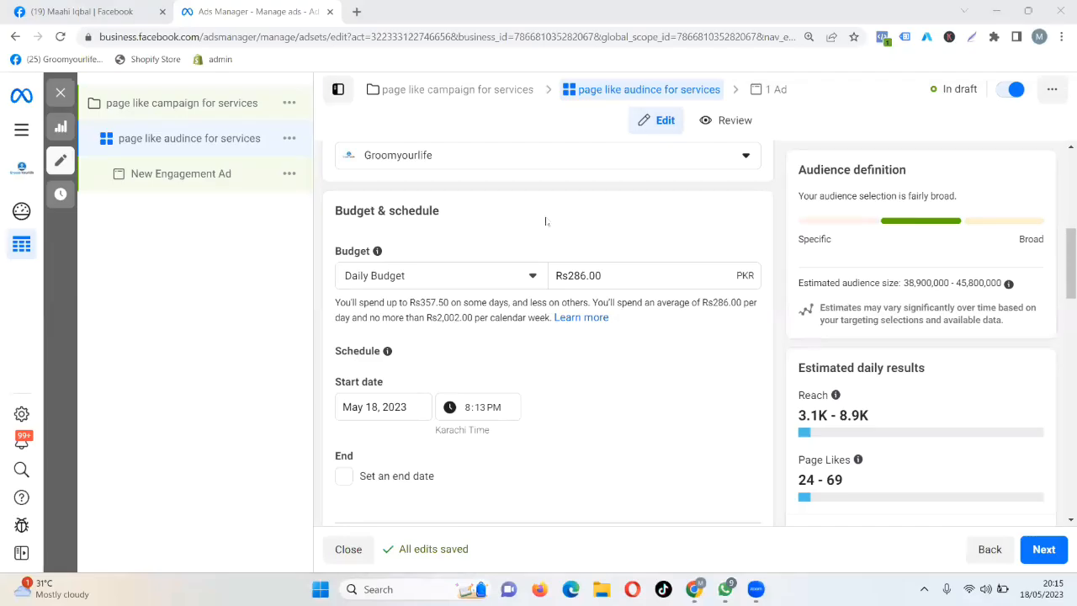
{"action": "left_click", "coordinate": [438, 284]}
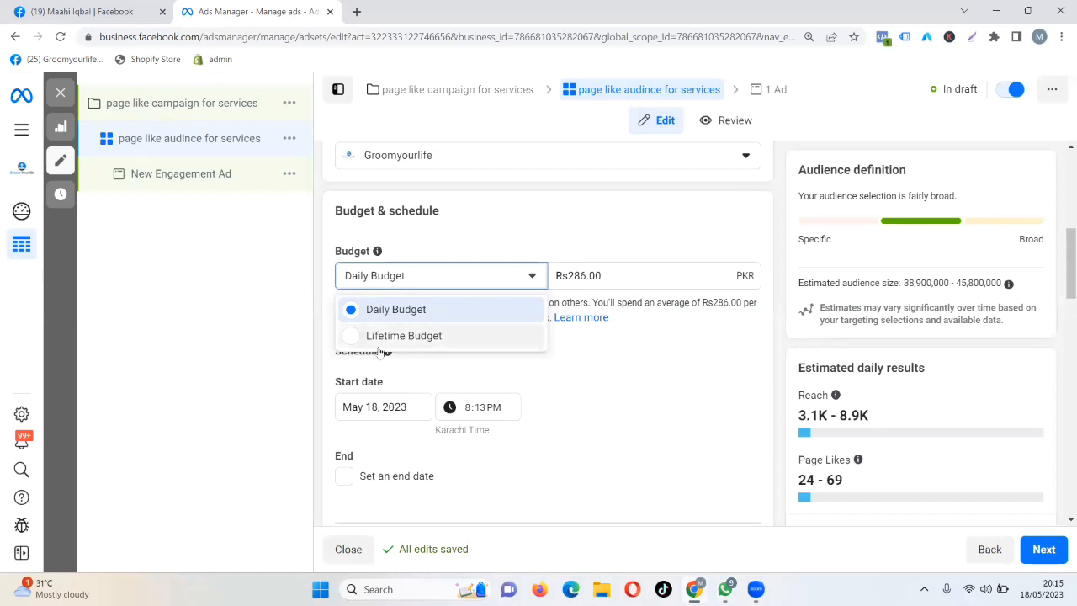
{"action": "left_click", "coordinate": [686, 386]}
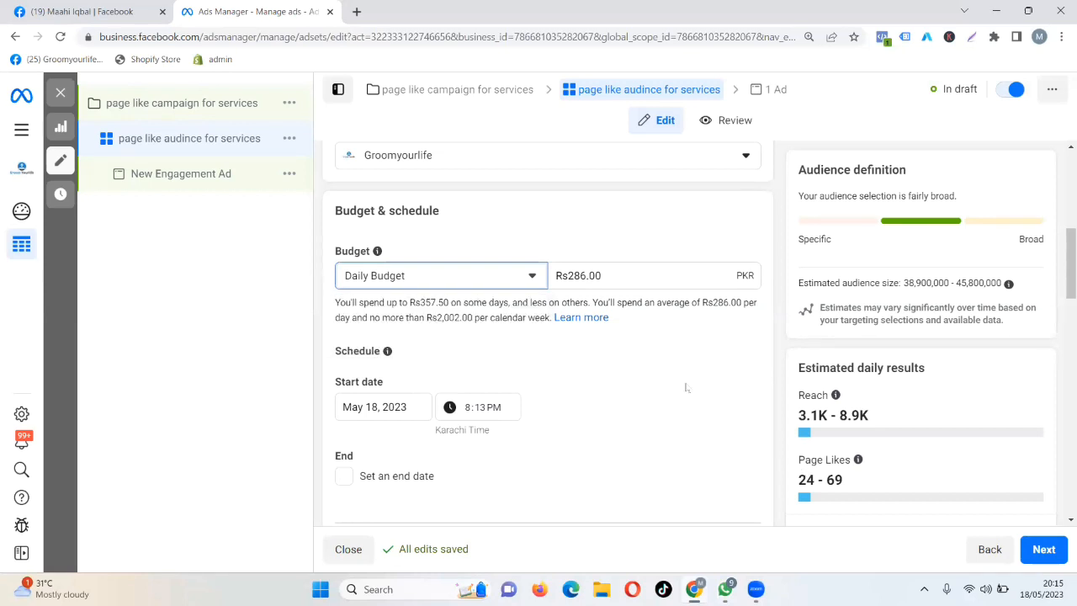
Step: Try an ad set end date of May 31, 2023 at 5:00 AM, and remove the end date again
{"action": "scroll", "coordinate": [360, 457], "scroll_direction": "down", "scroll_amount": 1}
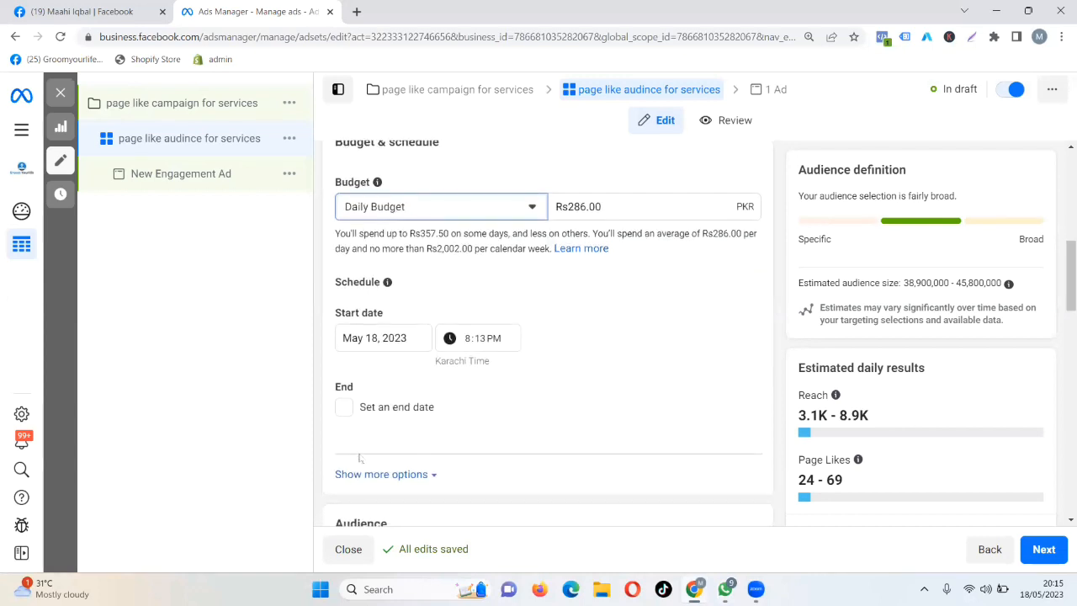
{"action": "left_click", "coordinate": [345, 408]}
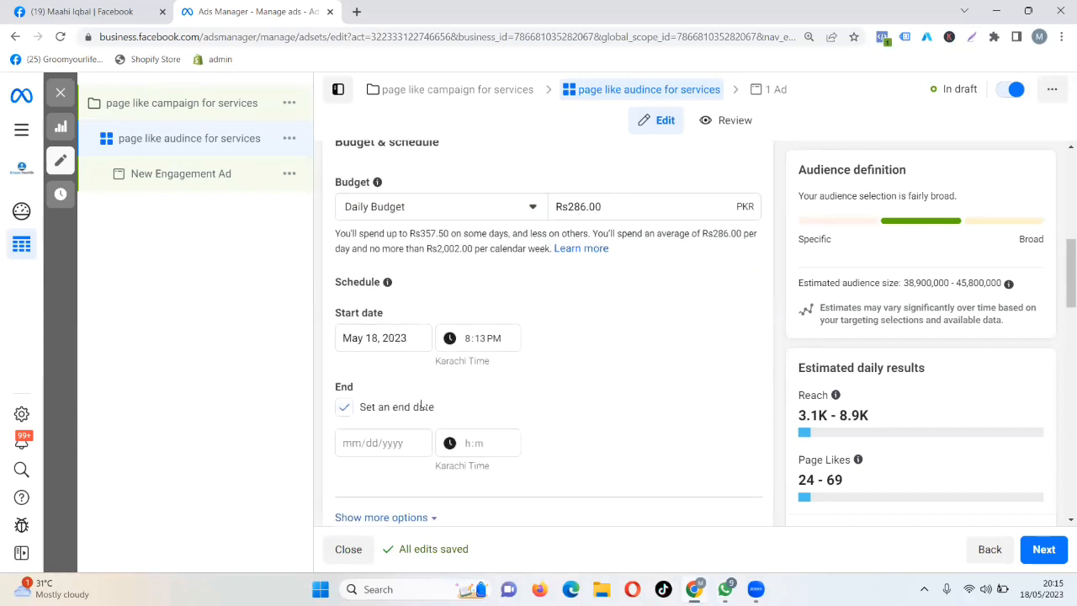
{"action": "left_click", "coordinate": [370, 443]}
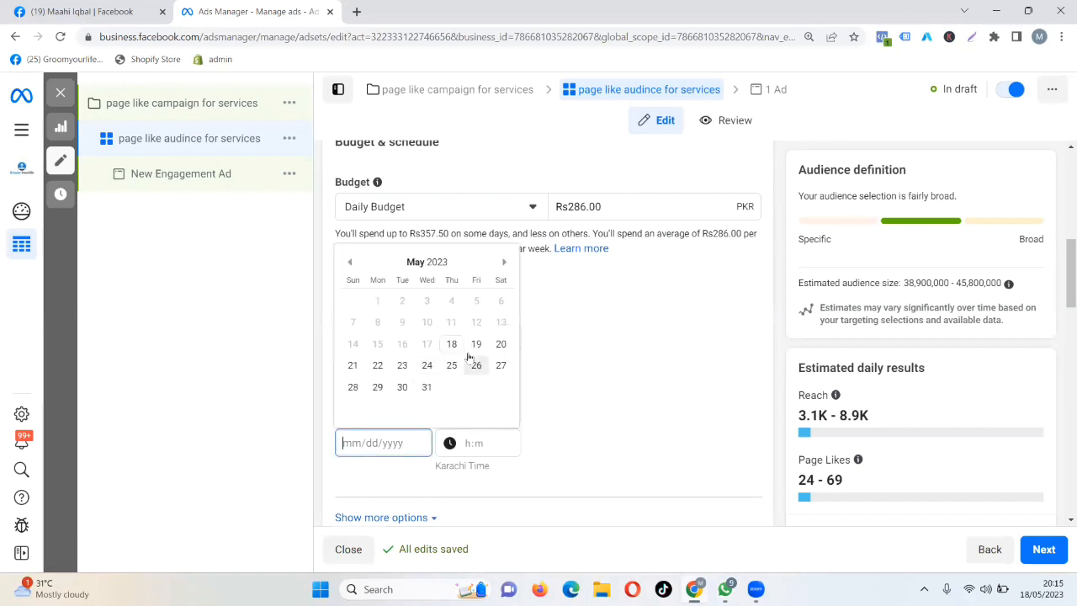
{"action": "left_click", "coordinate": [425, 389]}
{"action": "left_click", "coordinate": [468, 446]}
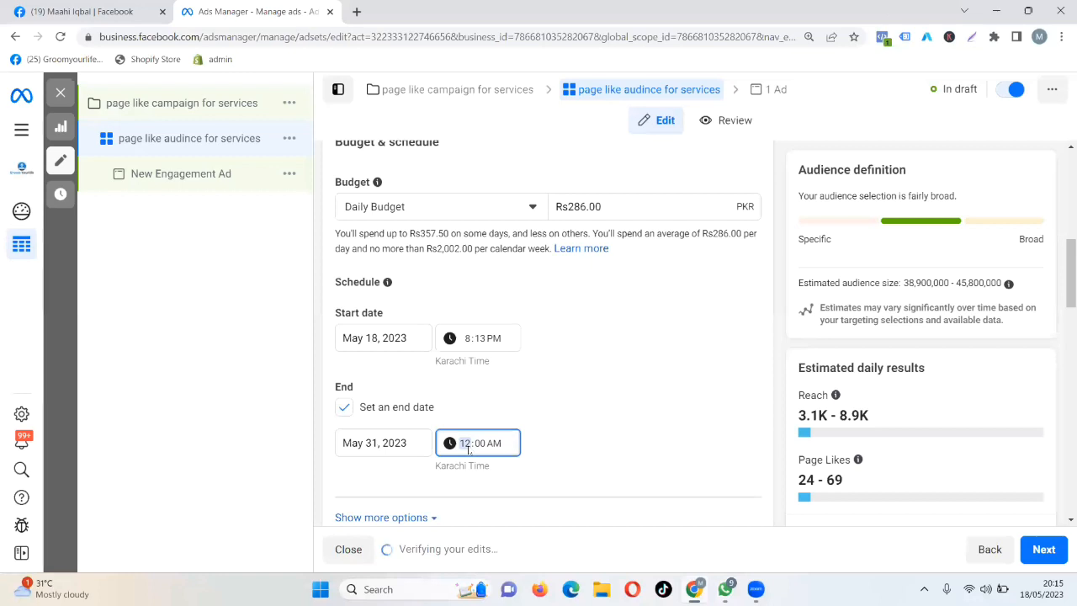
{"action": "type", "text": "5"}
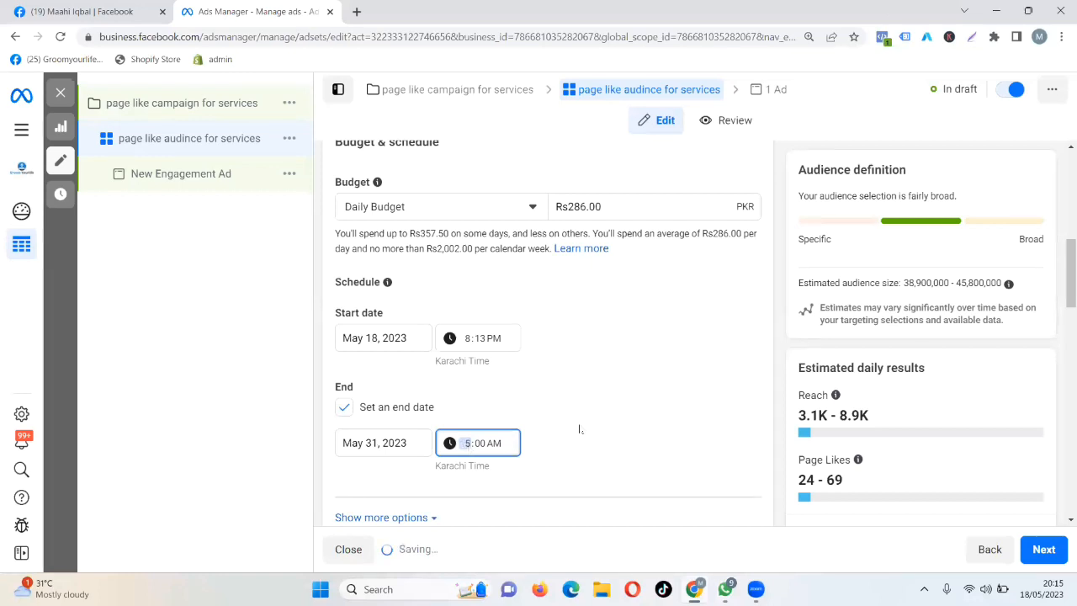
{"action": "left_click", "coordinate": [579, 429]}
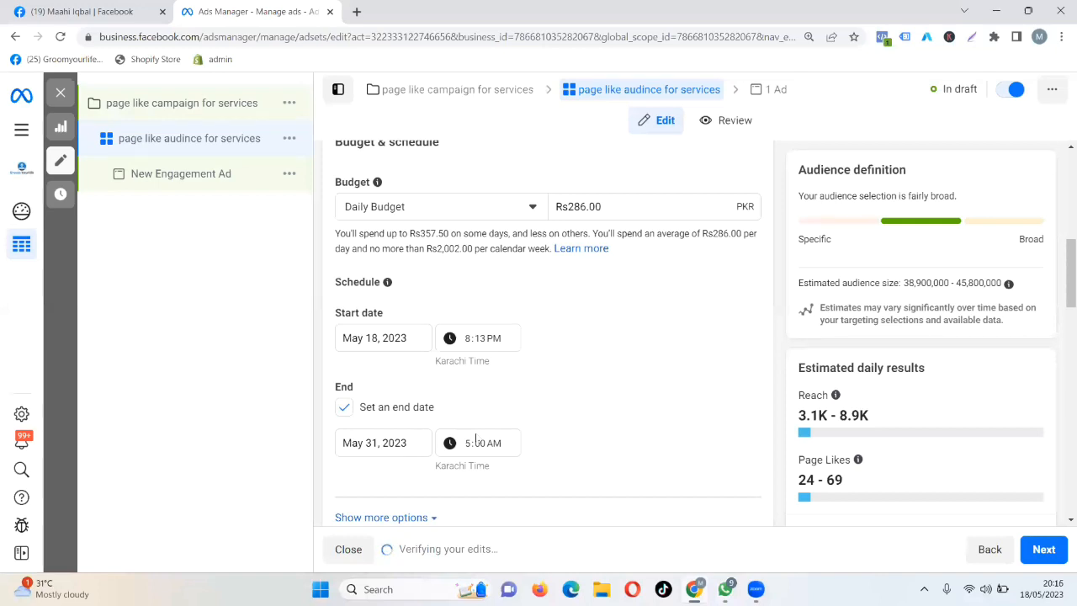
{"action": "left_click", "coordinate": [343, 407]}
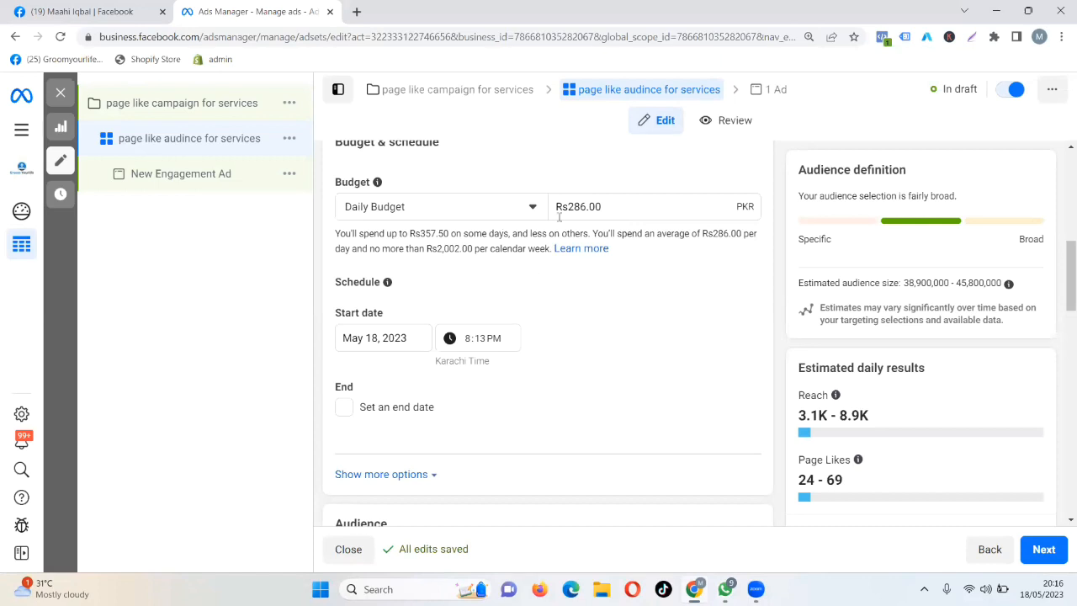
Step: Switch the ad set's budget type to Lifetime Budget and set the amount to 3000 PKR
{"action": "left_click", "coordinate": [484, 207]}
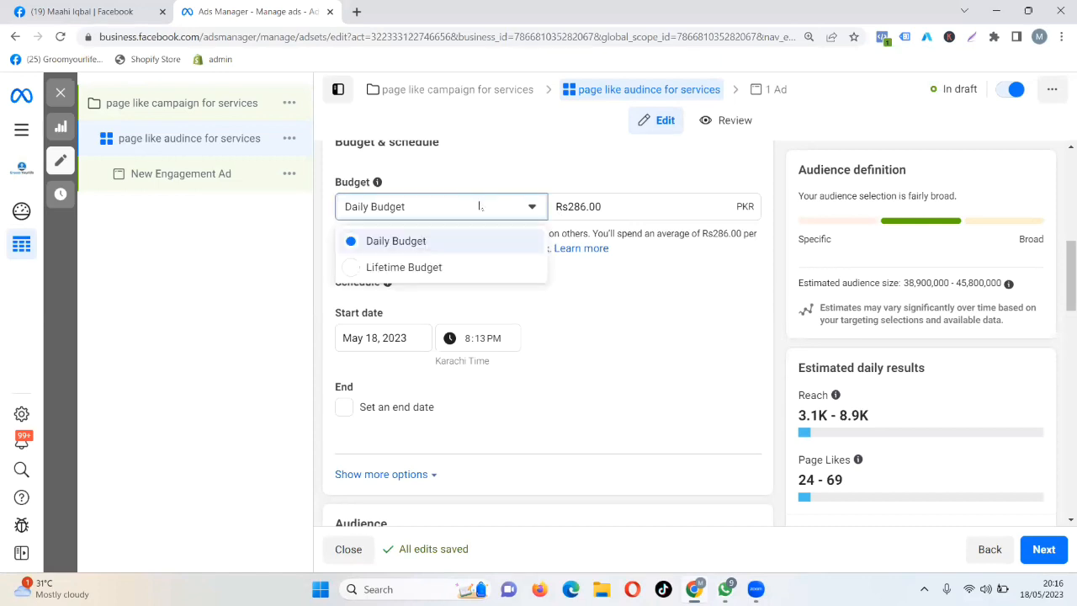
{"action": "left_click", "coordinate": [352, 267]}
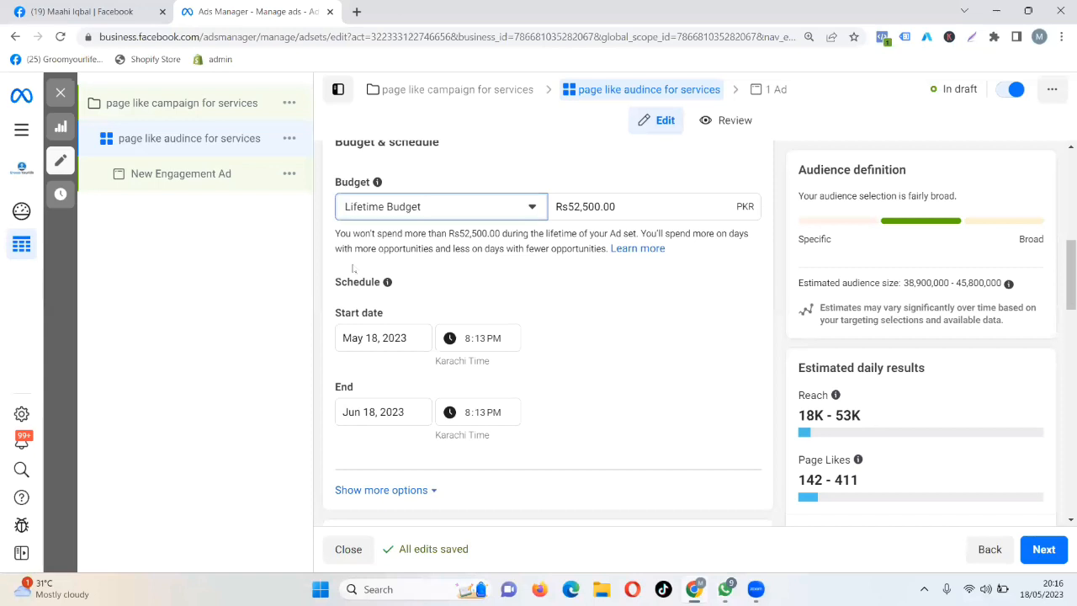
{"action": "left_click", "coordinate": [622, 201]}
{"action": "key", "text": "BackSpace"}
{"action": "key", "text": "BackSpace"}
{"action": "key", "text": "BackSpace"}
{"action": "key", "text": "BackSpace"}
{"action": "key", "text": "BackSpace"}
{"action": "key", "text": "BackSpace"}
{"action": "key", "text": "BackSpace"}
{"action": "key", "text": "BackSpace"}
{"action": "key", "text": "BackSpace"}
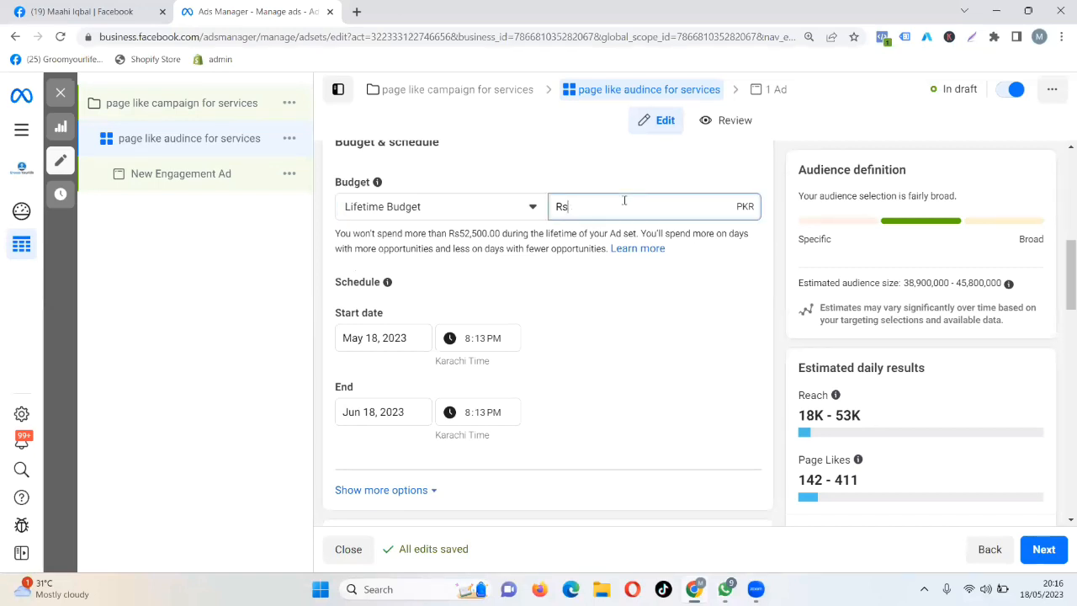
{"action": "key", "text": "BackSpace"}
{"action": "key", "text": "BackSpace"}
{"action": "type", "text": "3000"}
{"action": "left_click", "coordinate": [603, 340]}
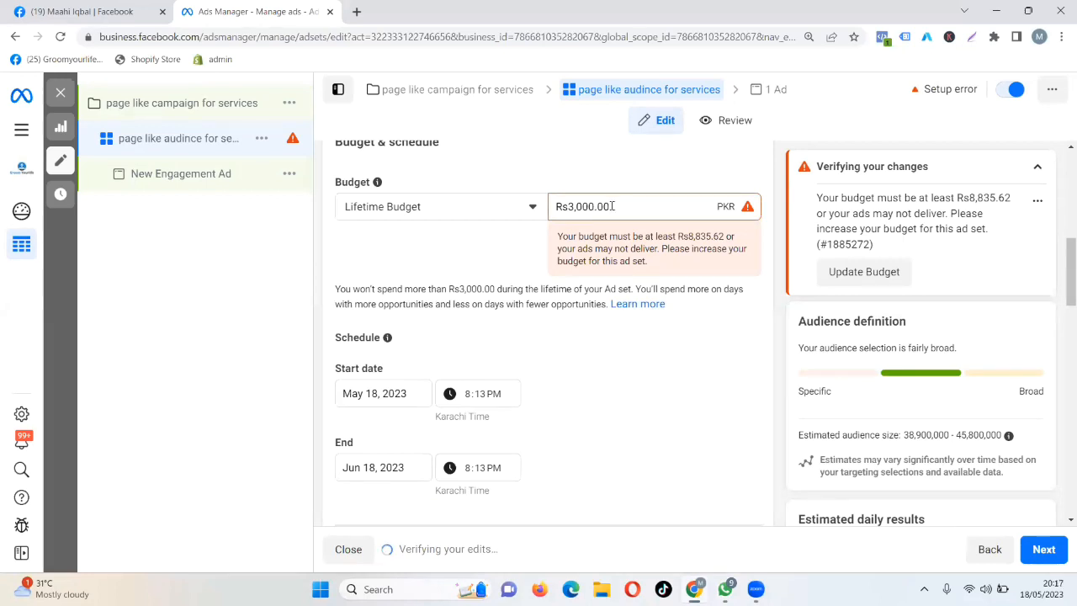
Step: Set the ad set's end date to May 23, 2023
{"action": "left_click", "coordinate": [392, 467]}
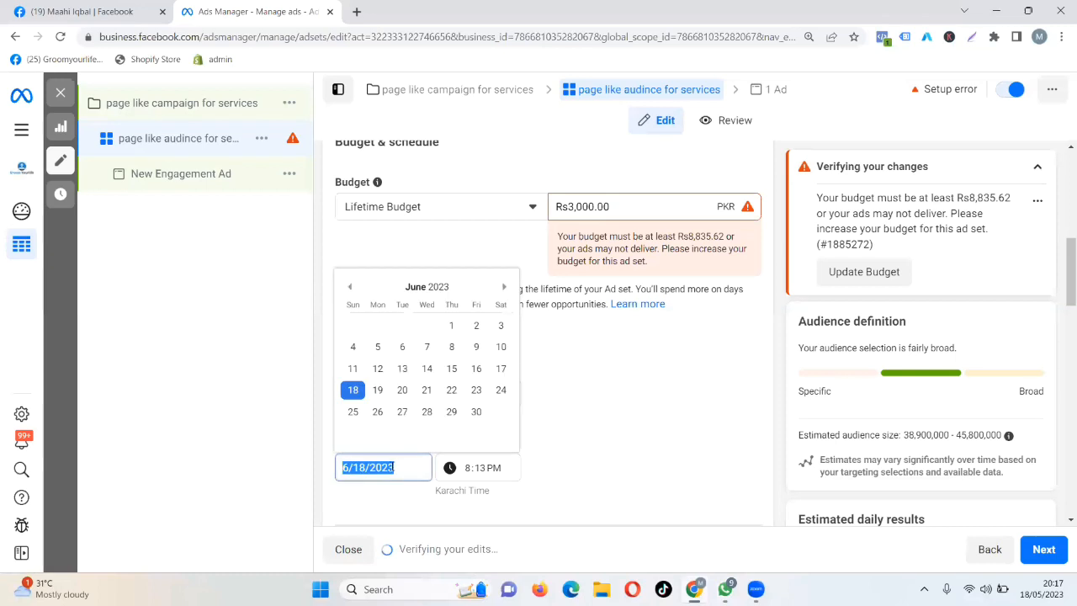
{"action": "left_click", "coordinate": [350, 289]}
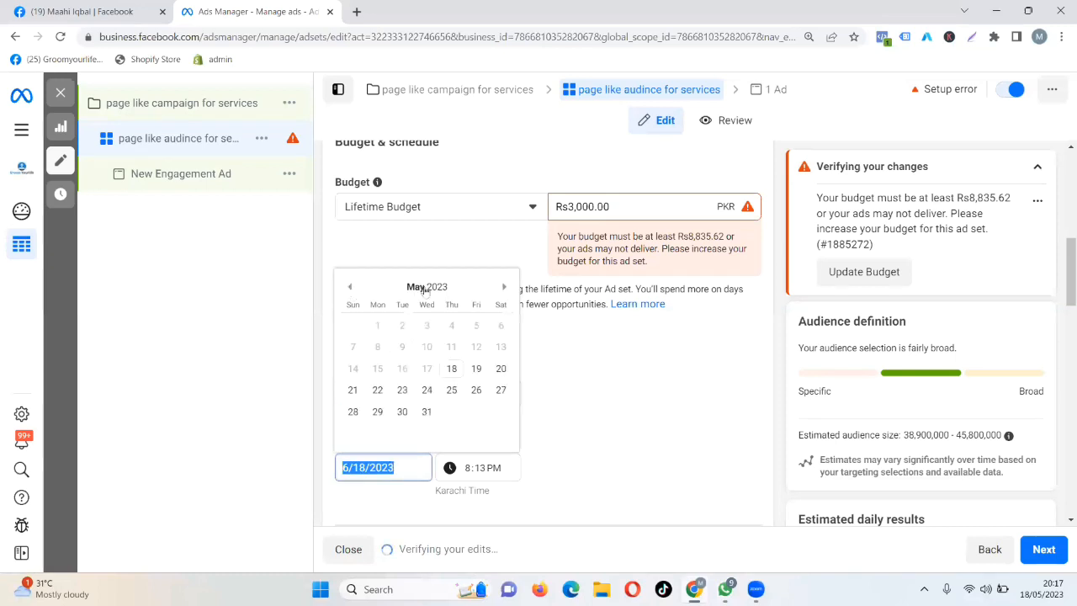
{"action": "left_click", "coordinate": [402, 389]}
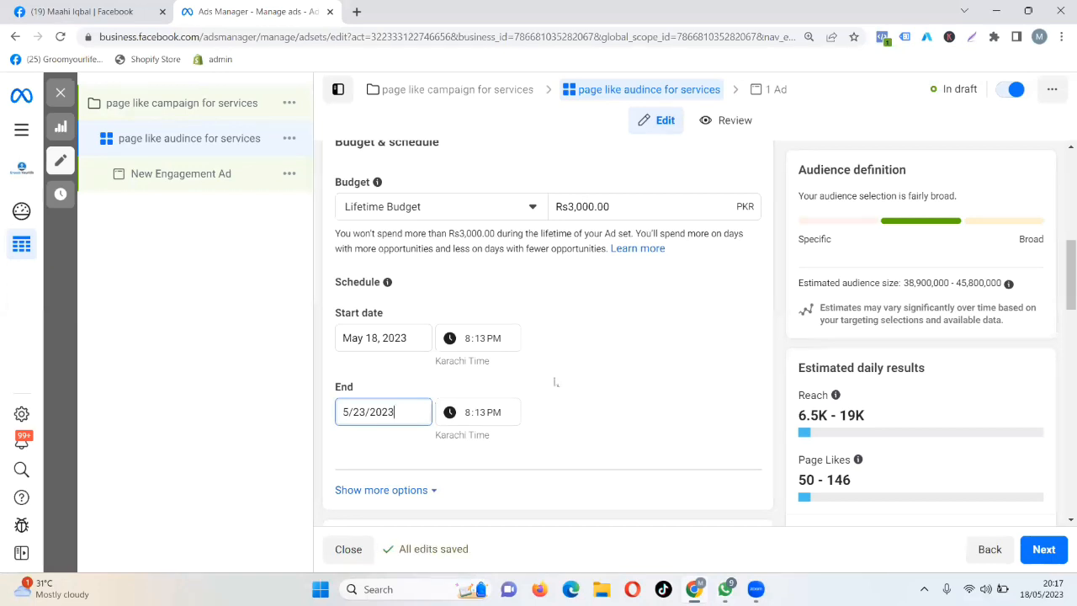
Step: Switch the ad set's budget type to Daily Budget and set the amount to 300 PKR
{"action": "left_click", "coordinate": [512, 208]}
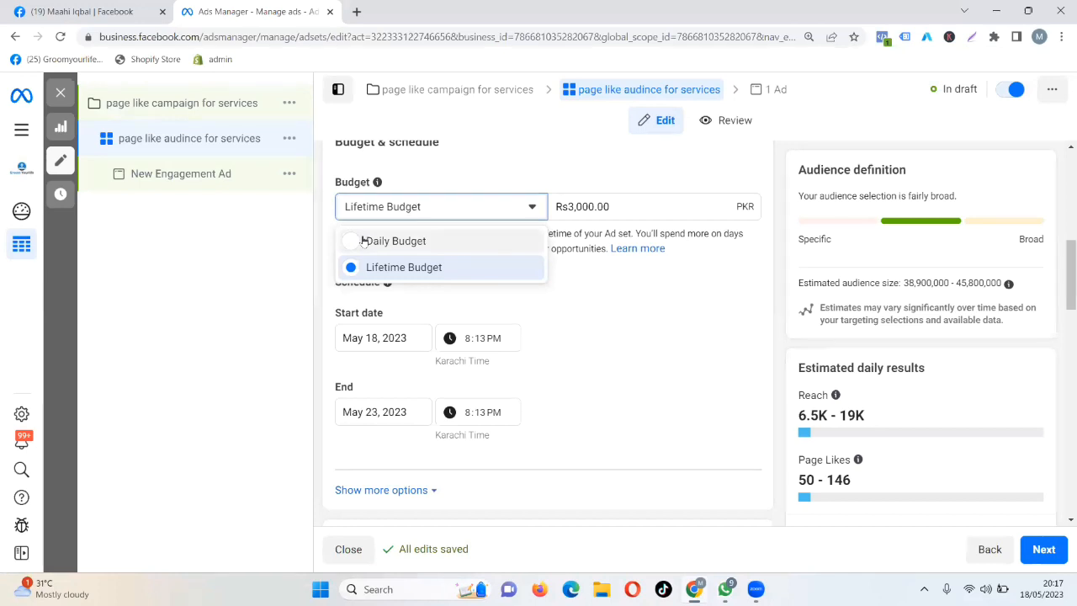
{"action": "left_click", "coordinate": [443, 213]}
{"action": "left_click", "coordinate": [416, 212]}
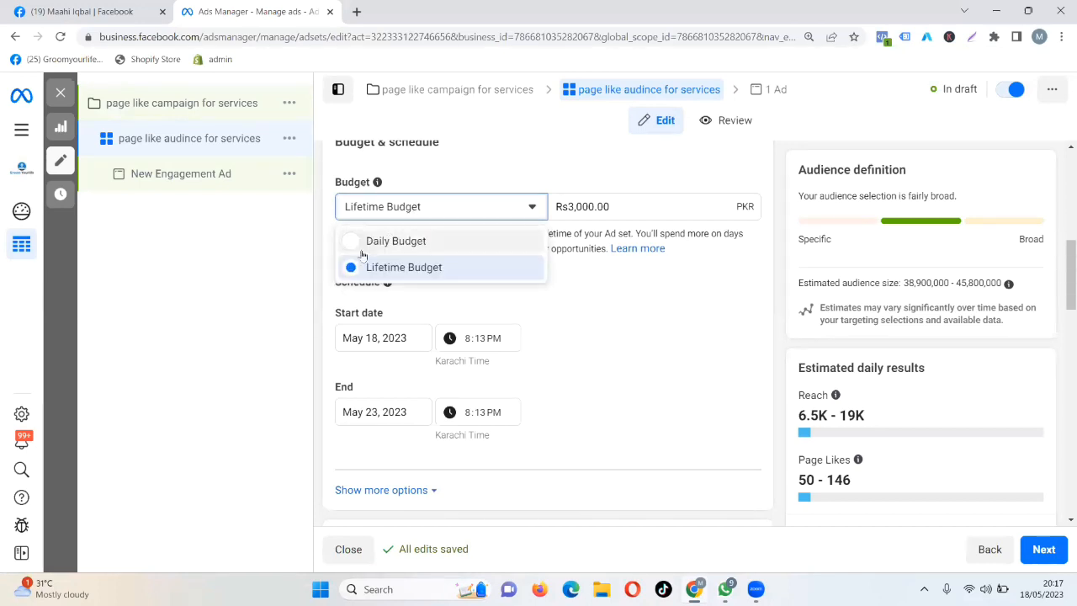
{"action": "left_click", "coordinate": [353, 243]}
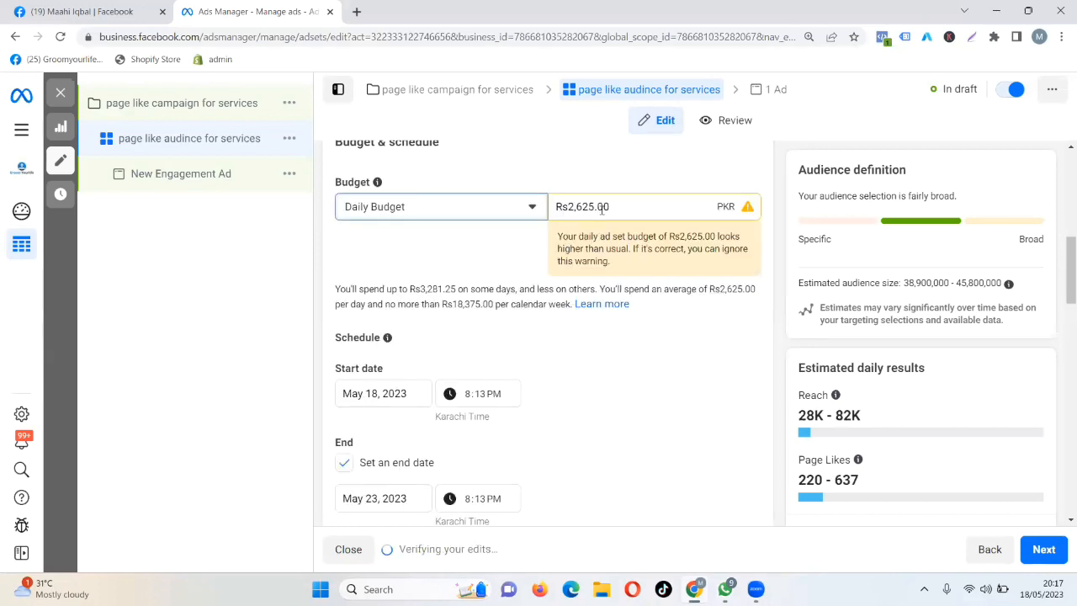
{"action": "left_click", "coordinate": [610, 209]}
{"action": "key", "text": "BackSpace"}
{"action": "key", "text": "BackSpace"}
{"action": "key", "text": "BackSpace"}
{"action": "key", "text": "BackSpace"}
{"action": "key", "text": "BackSpace"}
{"action": "key", "text": "BackSpace"}
{"action": "key", "text": "BackSpace"}
{"action": "key", "text": "BackSpace"}
{"action": "key", "text": "BackSpace"}
{"action": "key", "text": "BackSpace"}
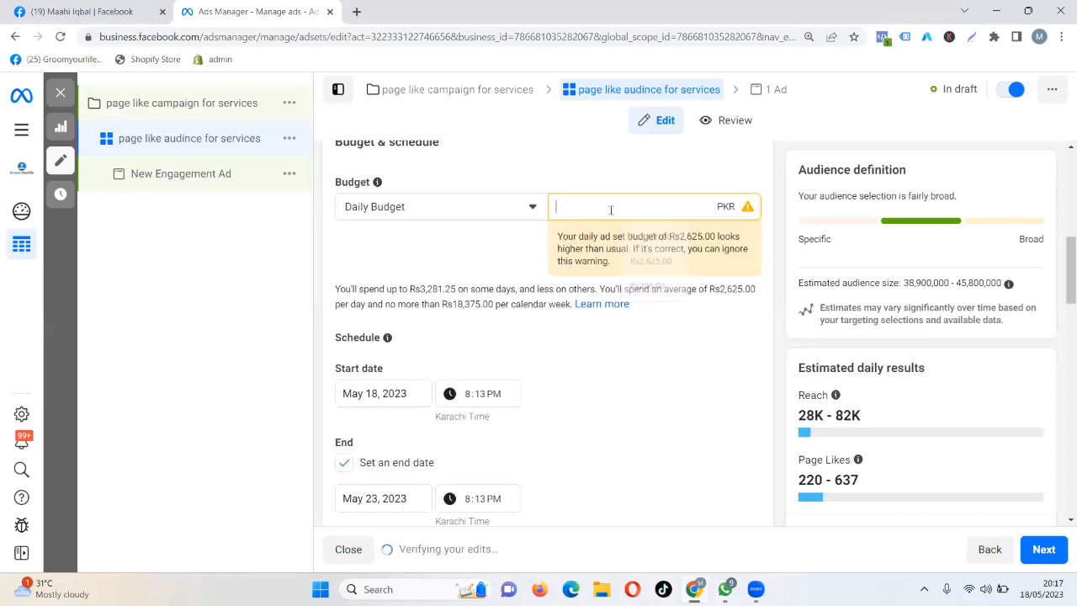
{"action": "type", "text": "300"}
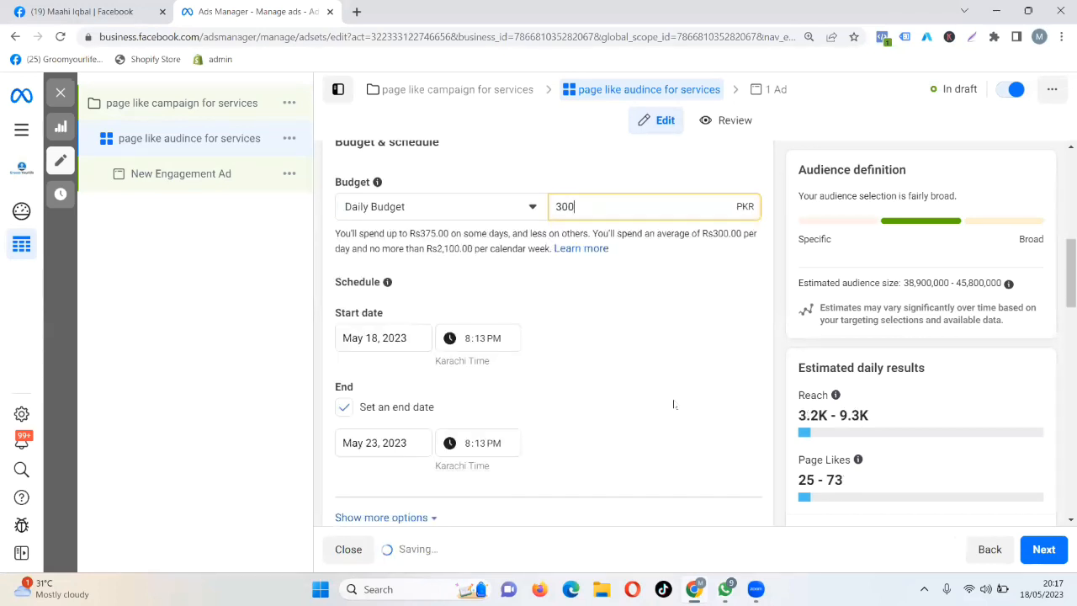
{"action": "left_click", "coordinate": [673, 405]}
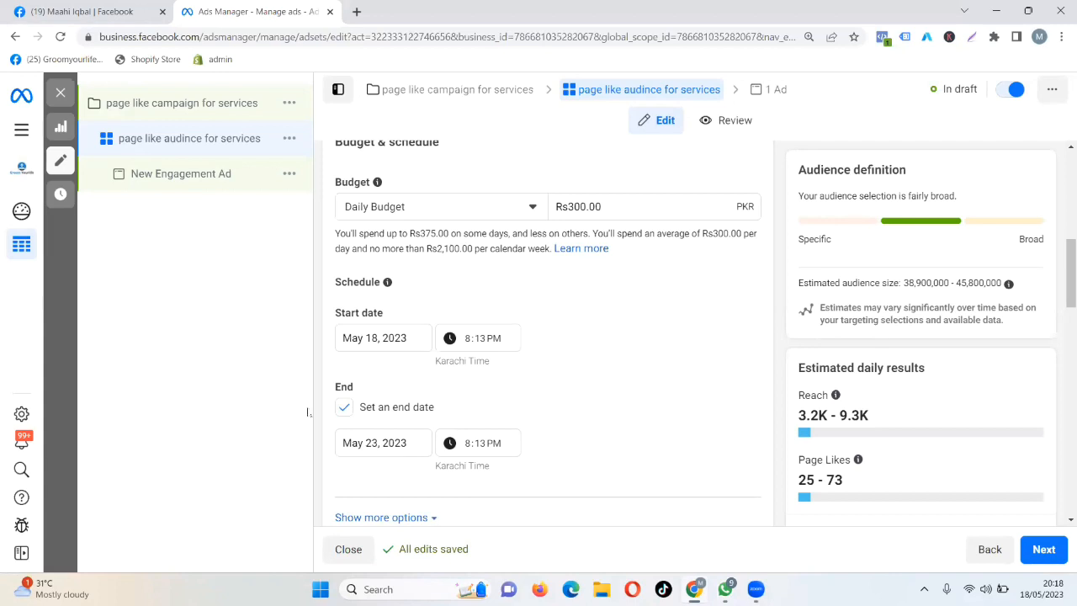
Step: Remove the ad set's end date and set the daily budget to 500 PKR
{"action": "left_click", "coordinate": [345, 410]}
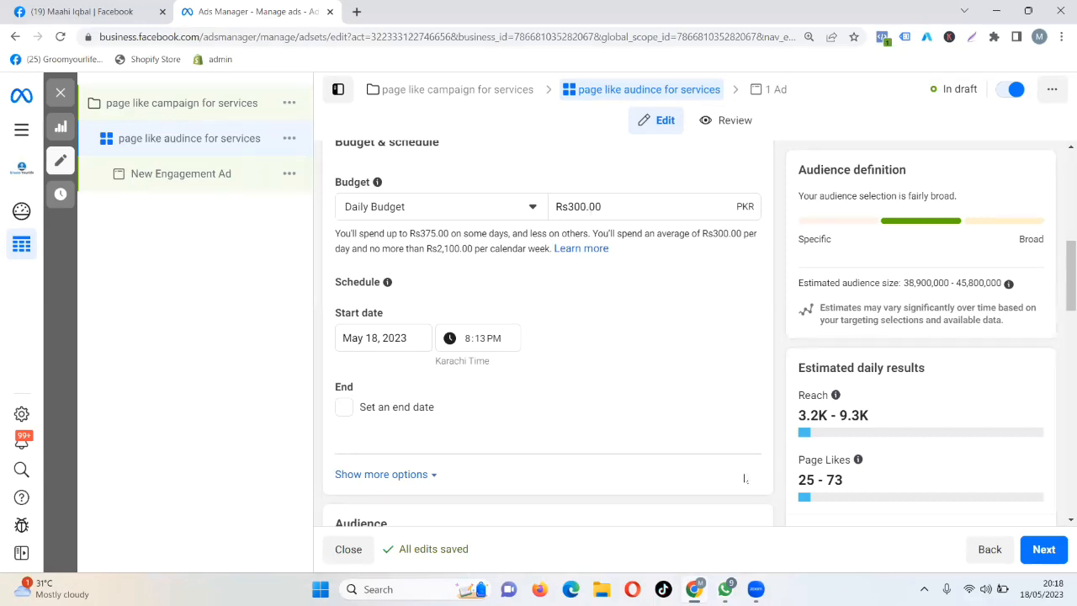
{"action": "left_click", "coordinate": [626, 205]}
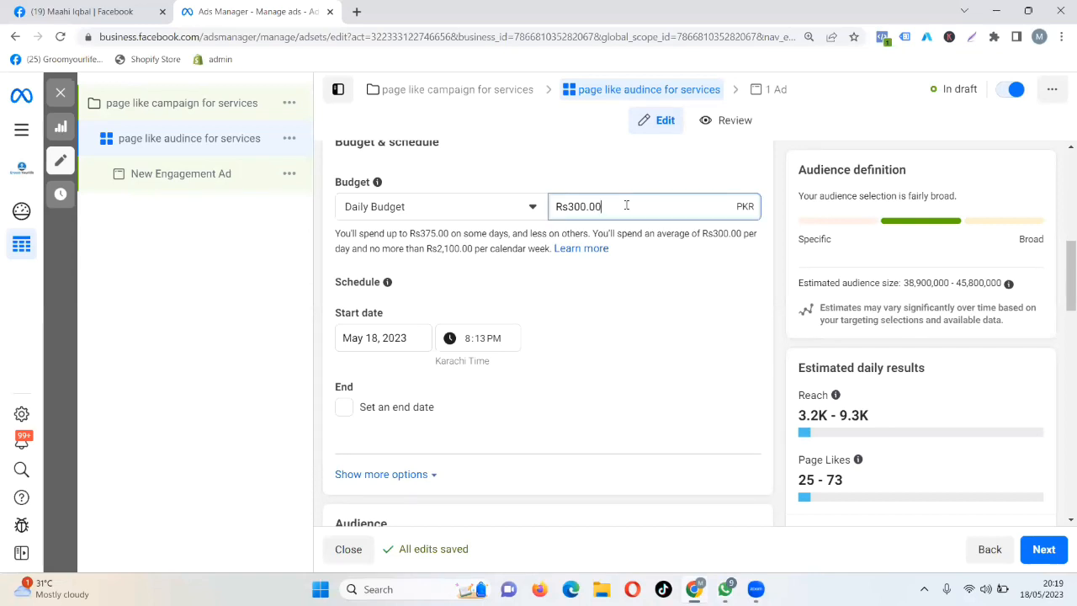
{"action": "key", "text": "BackSpace"}
{"action": "key", "text": "BackSpace"}
{"action": "key", "text": "BackSpace"}
{"action": "key", "text": "BackSpace"}
{"action": "key", "text": "BackSpace"}
{"action": "key", "text": "BackSpace"}
{"action": "key", "text": "BackSpace"}
{"action": "key", "text": "BackSpace"}
{"action": "type", "text": "500"}
{"action": "left_click", "coordinate": [673, 313]}
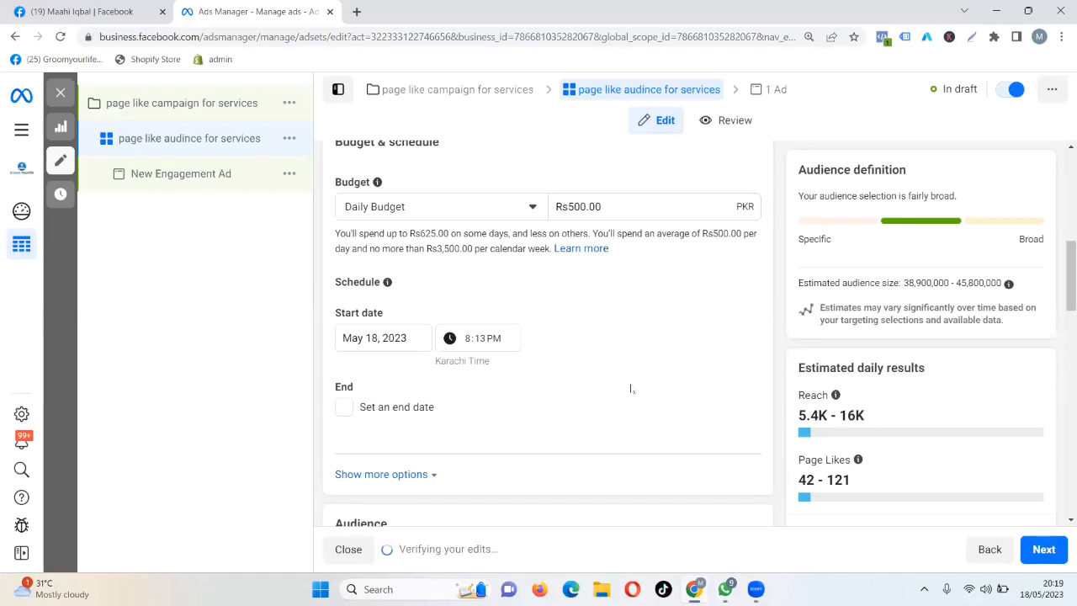
Step: Replace Pakistan with United Kingdom as the included location in the ad set's audience
{"action": "scroll", "coordinate": [630, 388], "scroll_direction": "down", "scroll_amount": 1}
{"action": "scroll", "coordinate": [630, 388], "scroll_direction": "down", "scroll_amount": 4}
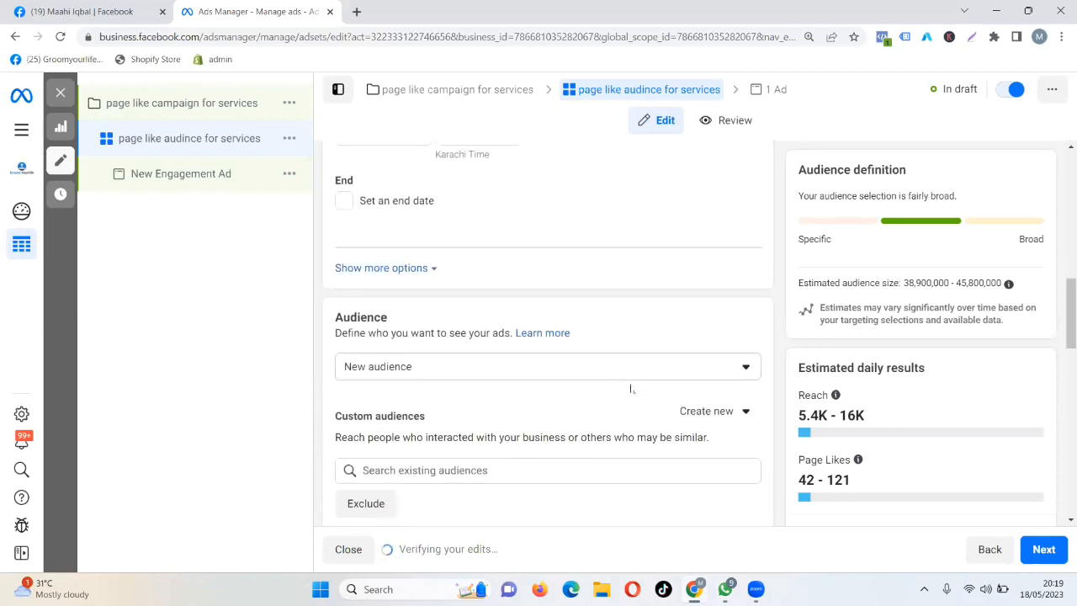
{"action": "scroll", "coordinate": [630, 388], "scroll_direction": "down", "scroll_amount": 1}
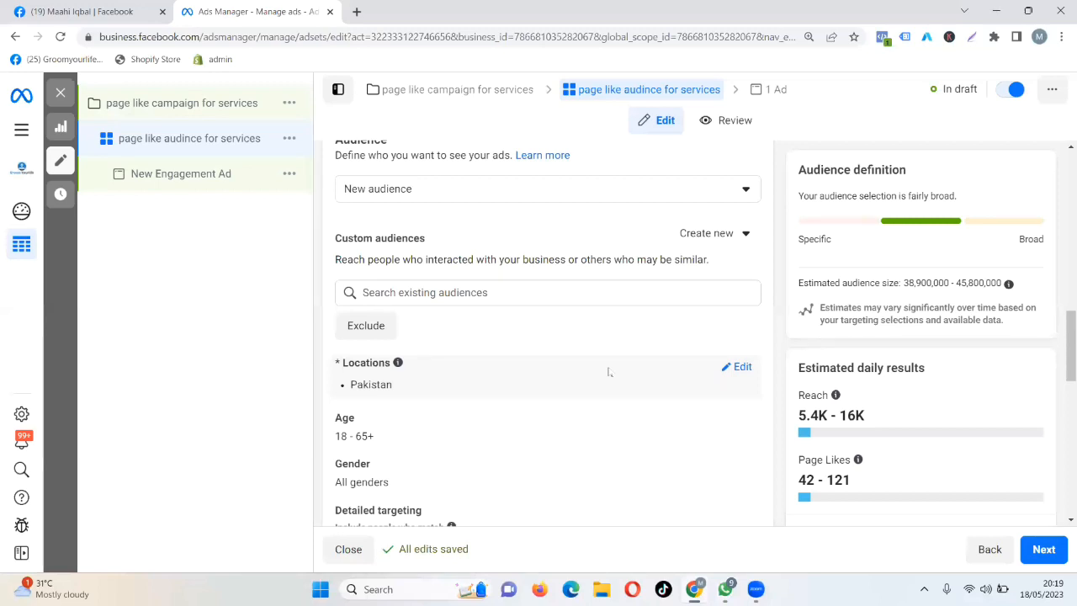
{"action": "scroll", "coordinate": [608, 370], "scroll_direction": "down", "scroll_amount": 1}
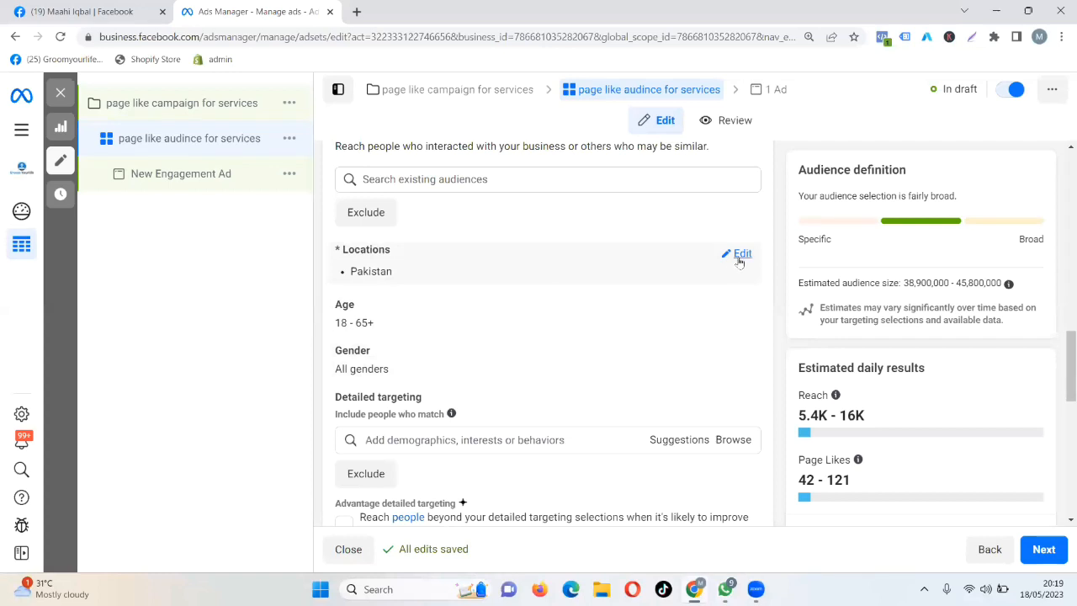
{"action": "left_click", "coordinate": [740, 255]}
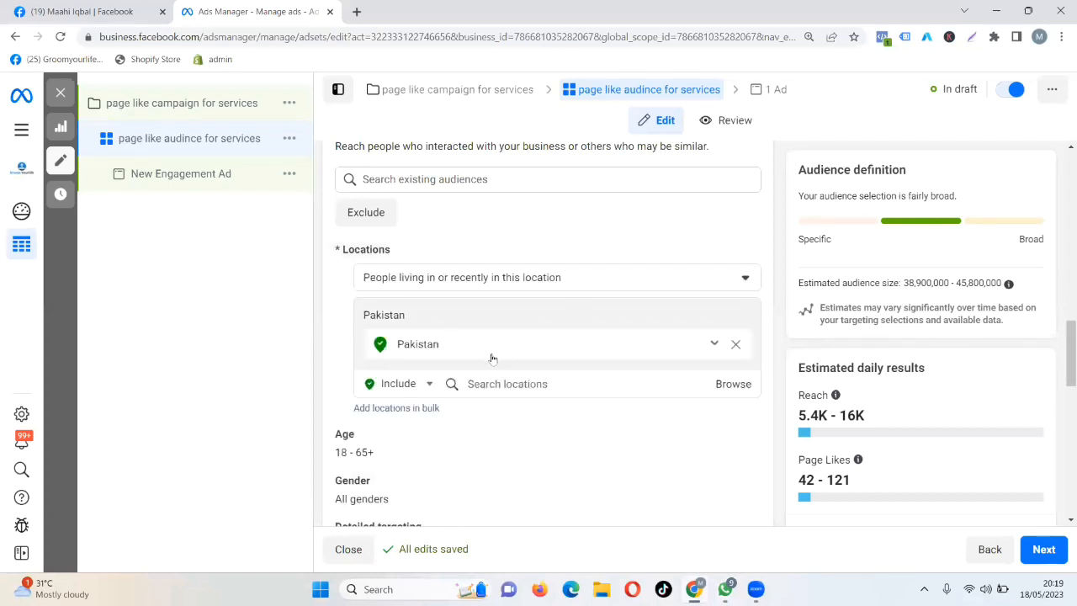
{"action": "left_click", "coordinate": [531, 385]}
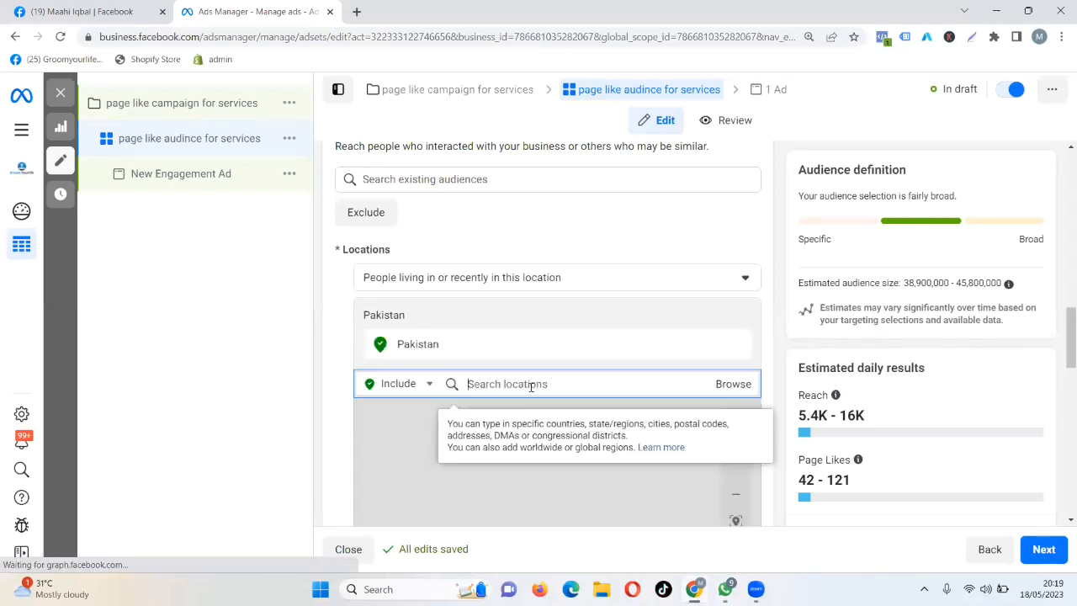
{"action": "type", "text": "i"}
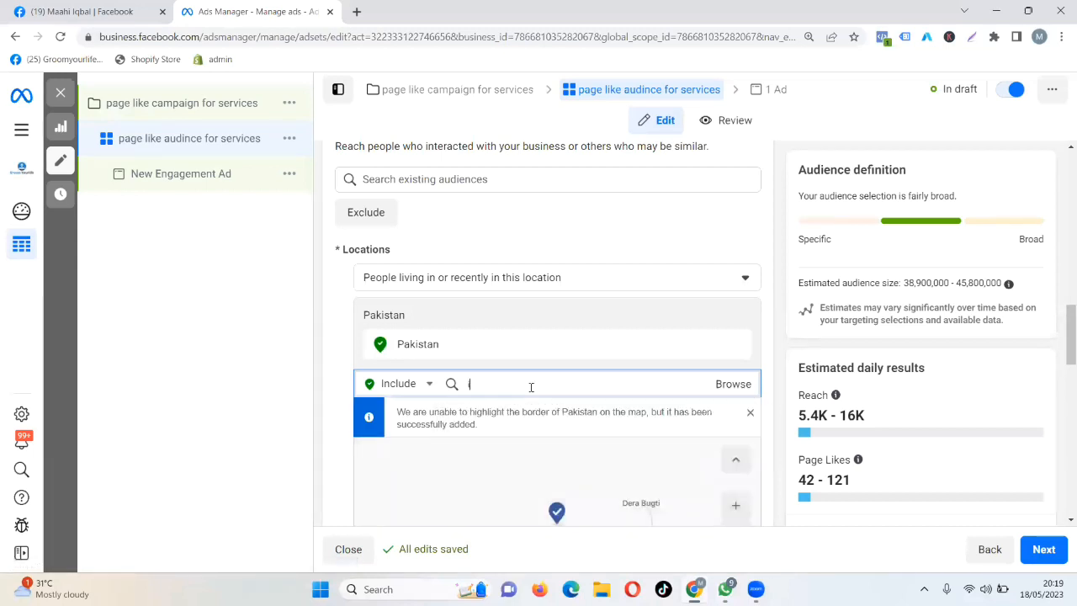
{"action": "key", "text": "BackSpace"}
{"action": "type", "text": "uni"}
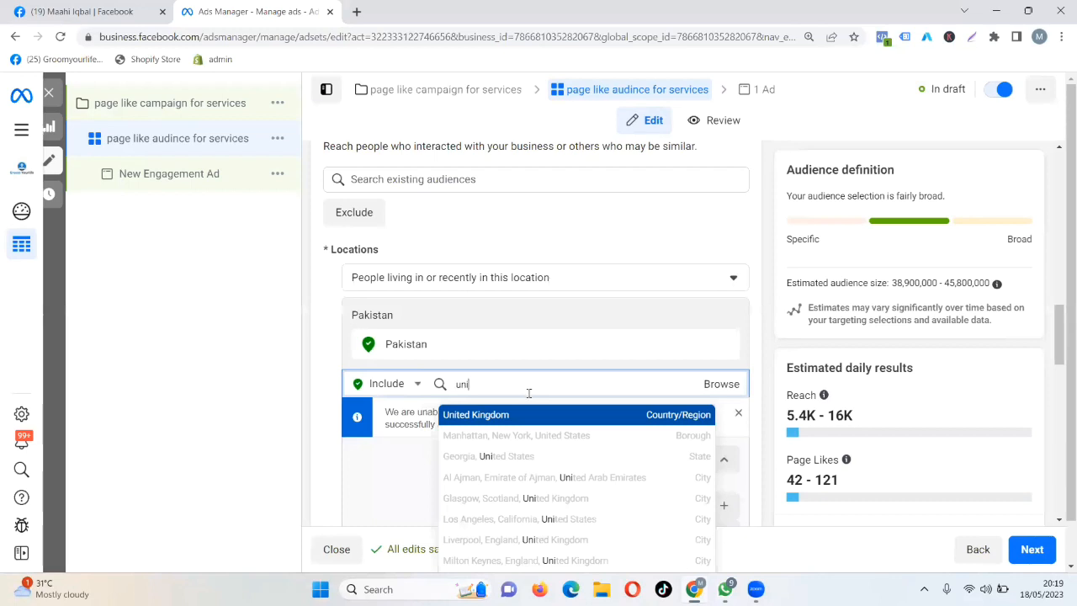
{"action": "left_click", "coordinate": [506, 422]}
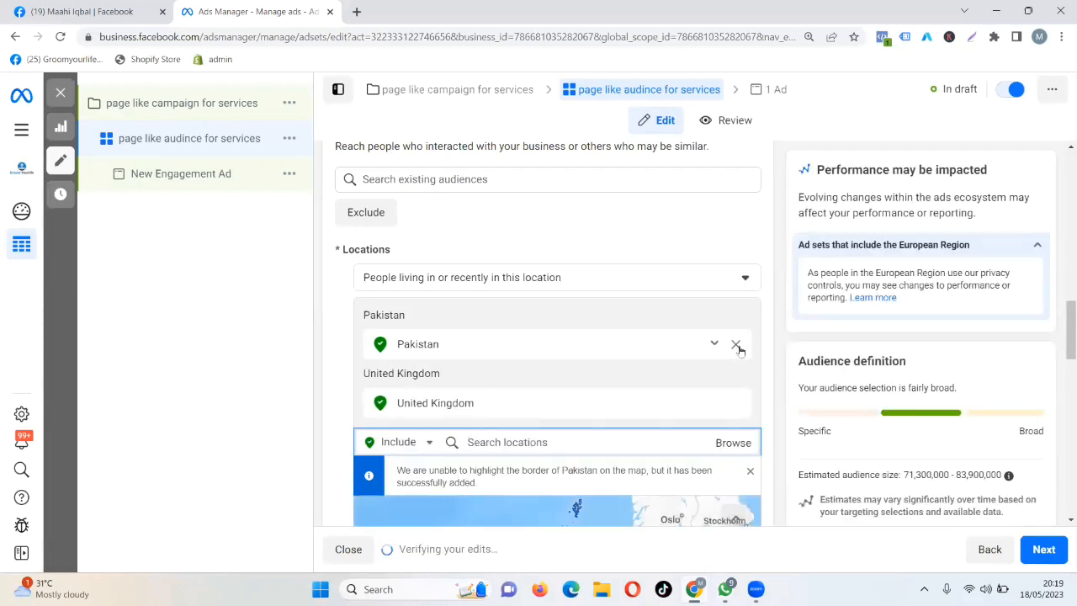
{"action": "left_click", "coordinate": [737, 346]}
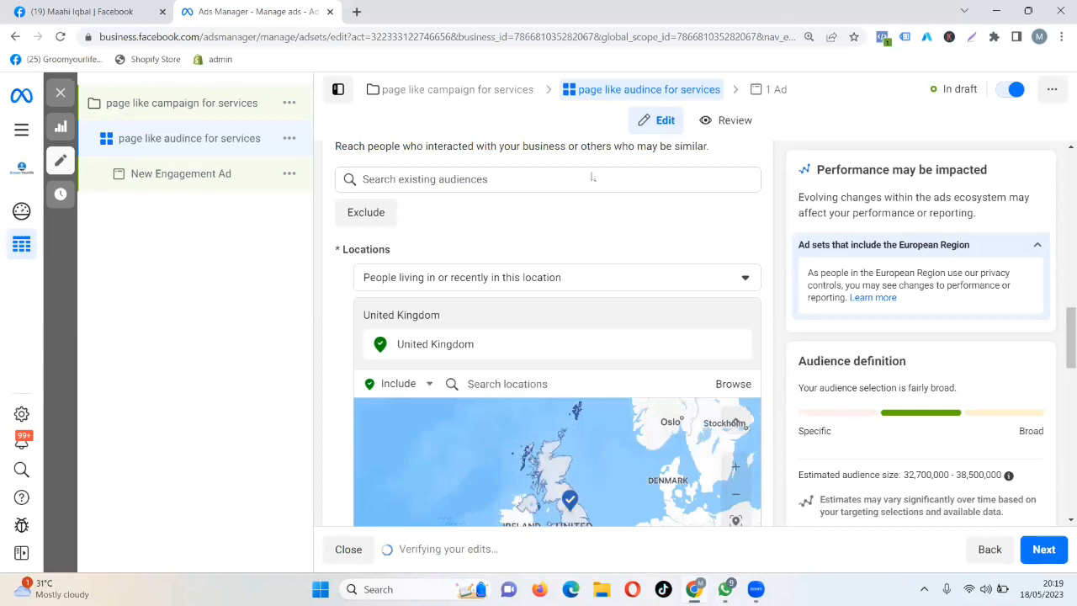
{"action": "scroll", "coordinate": [586, 299], "scroll_direction": "up", "scroll_amount": 3}
{"action": "scroll", "coordinate": [586, 300], "scroll_direction": "down", "scroll_amount": 3}
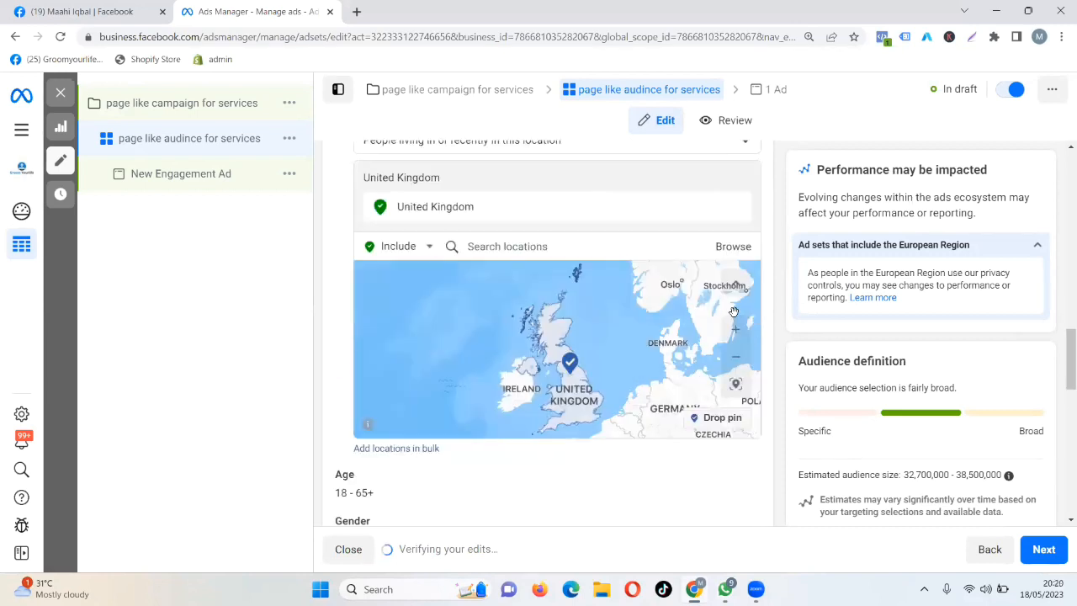
Step: Add Pakistan back to the audience locations and remove United Kingdom
{"action": "scroll", "coordinate": [715, 305], "scroll_direction": "down", "scroll_amount": 1}
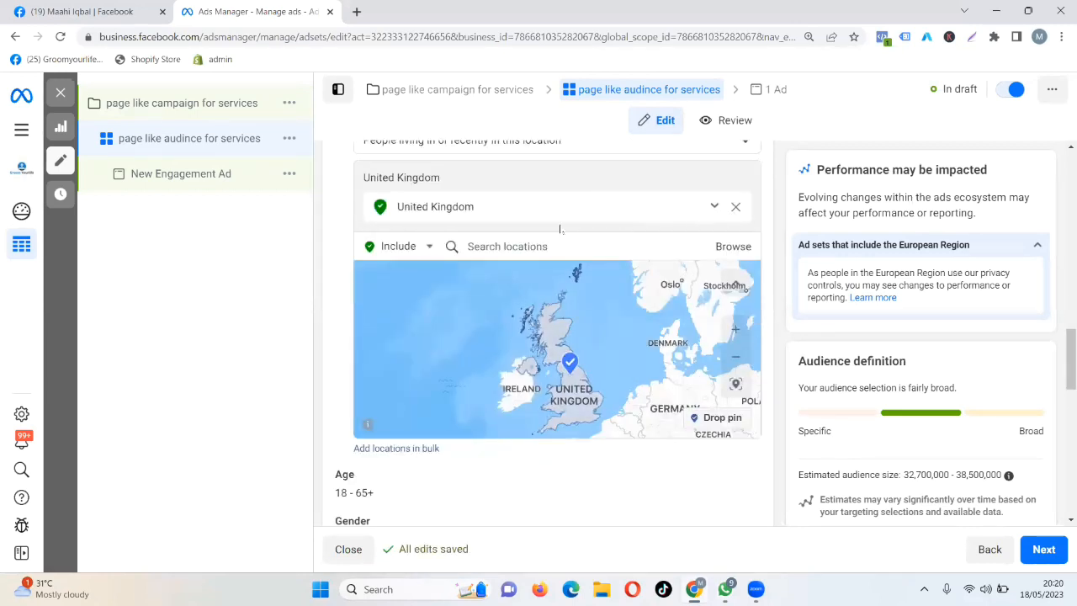
{"action": "left_click", "coordinate": [494, 247]}
{"action": "type", "text": "p"}
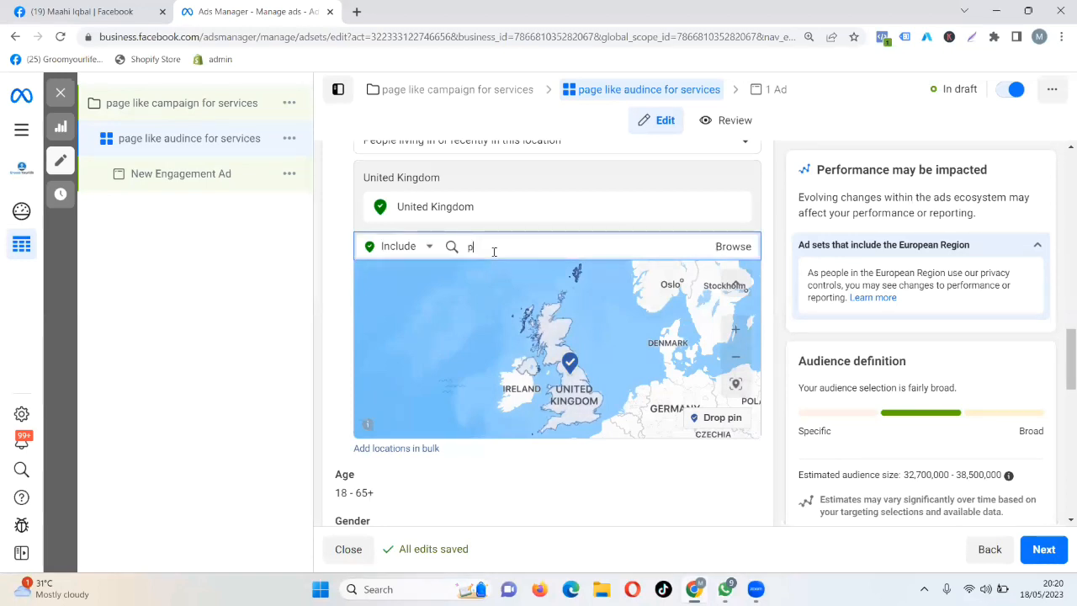
{"action": "type", "text": "akistan"}
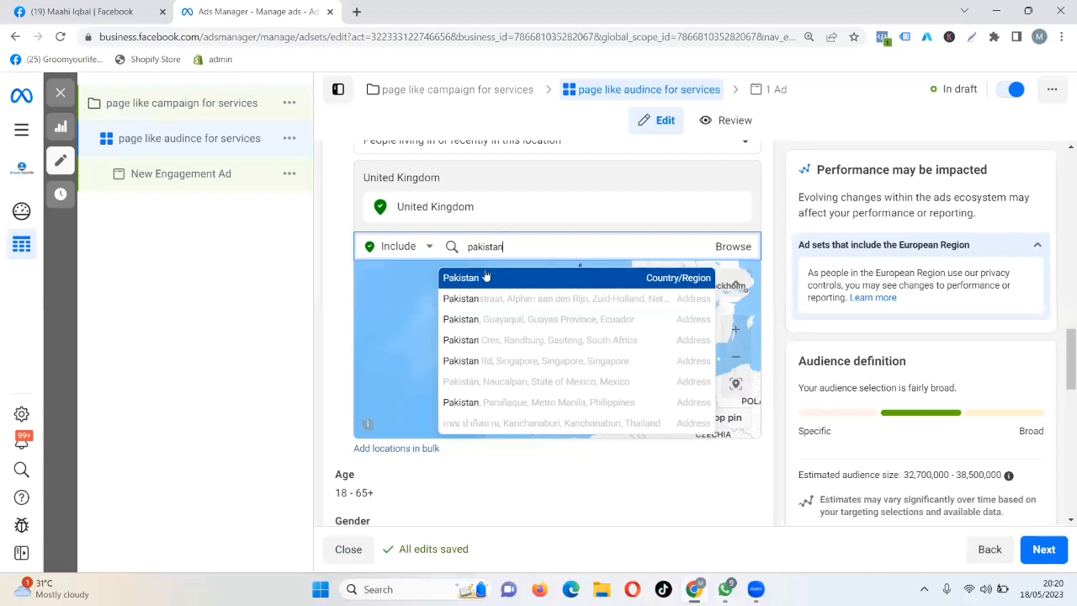
{"action": "left_click", "coordinate": [485, 276]}
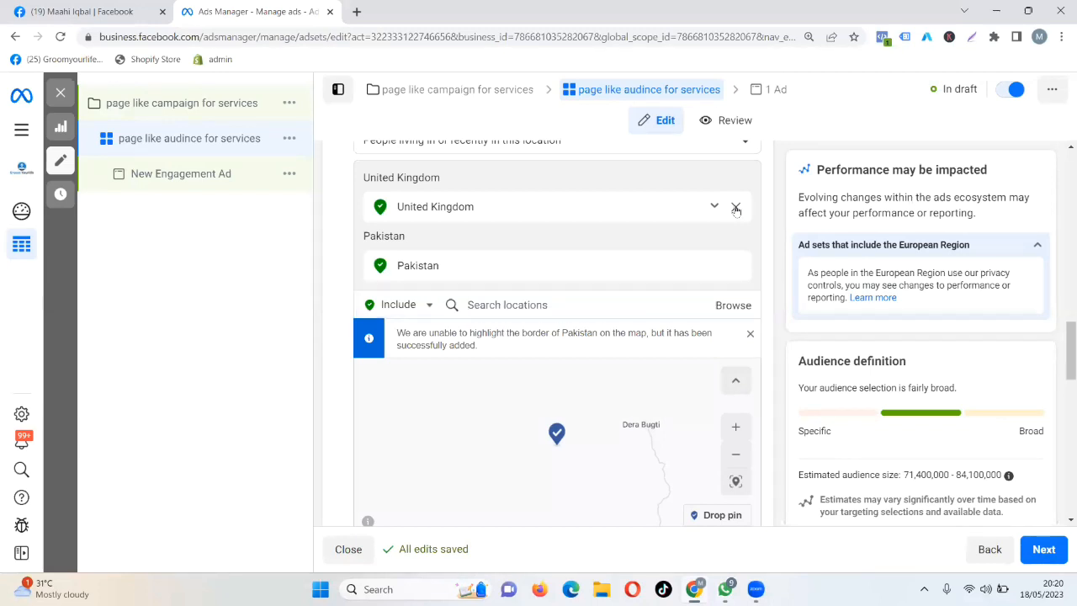
{"action": "left_click", "coordinate": [735, 208]}
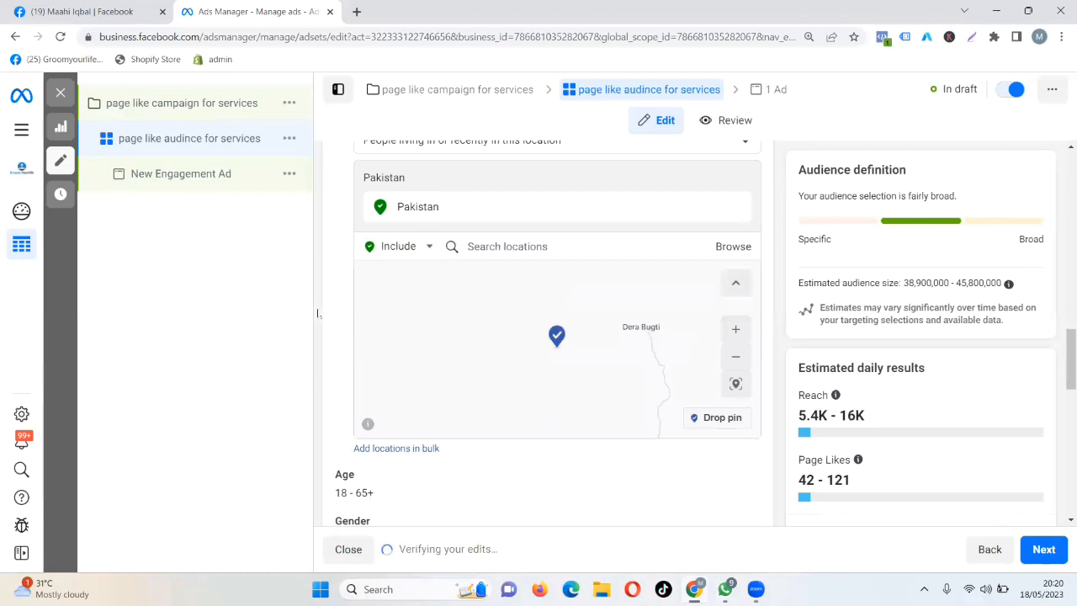
{"action": "left_click", "coordinate": [544, 248]}
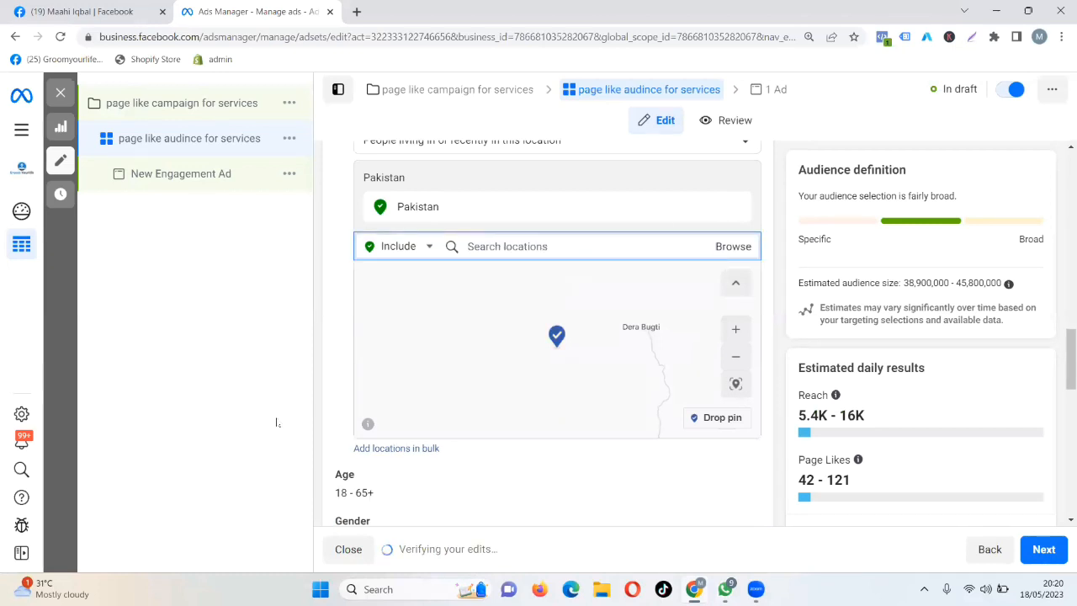
Step: Set the audience's age range to 26 through 55
{"action": "scroll", "coordinate": [579, 498], "scroll_direction": "down", "scroll_amount": 4}
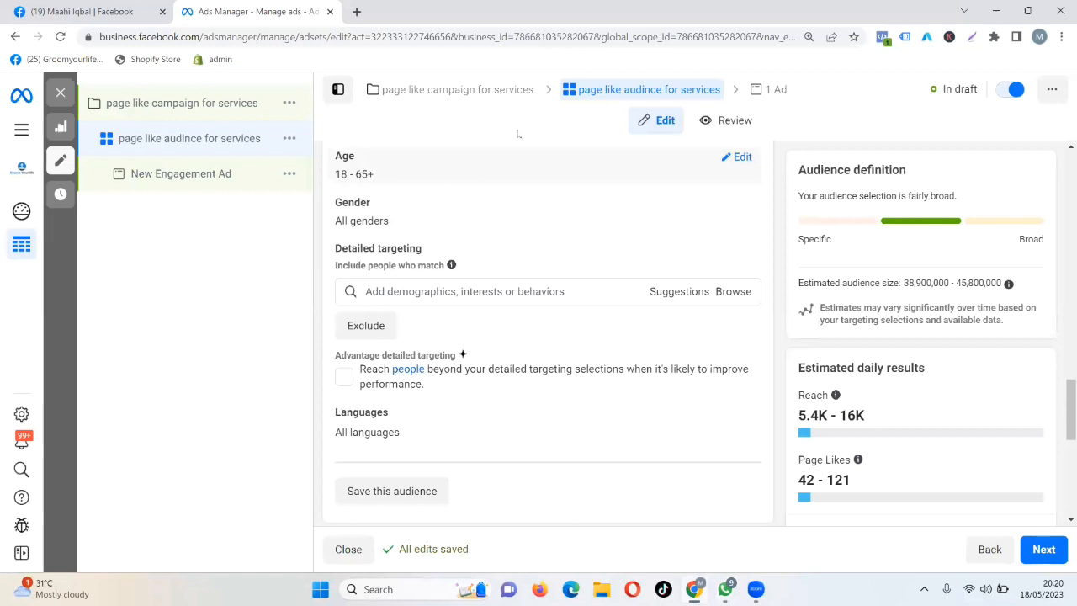
{"action": "left_click", "coordinate": [742, 158]}
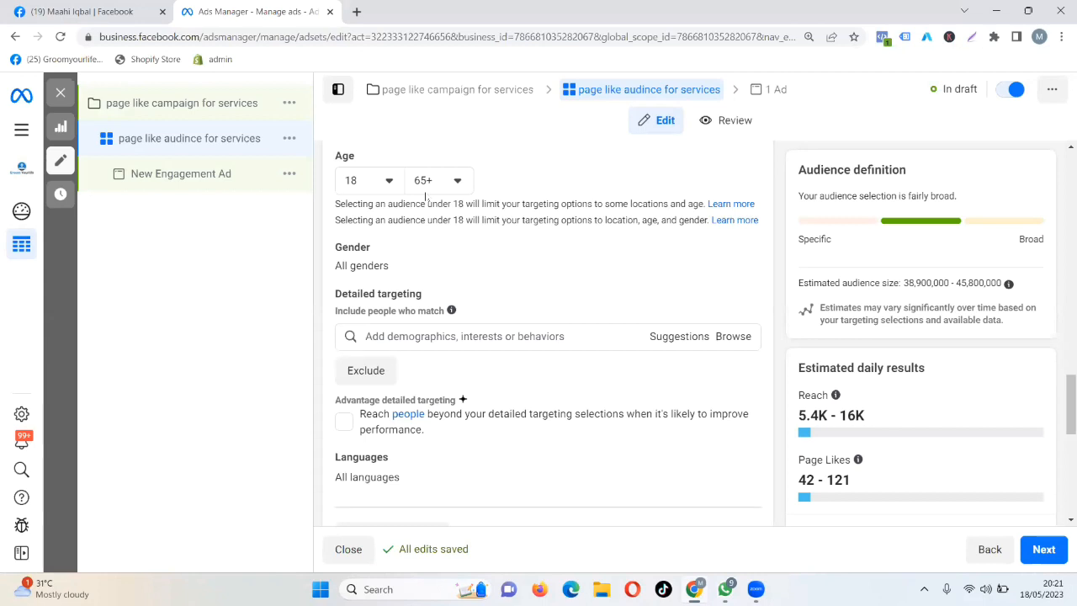
{"action": "left_click", "coordinate": [383, 181]}
{"action": "scroll", "coordinate": [373, 361], "scroll_direction": "down", "scroll_amount": 3}
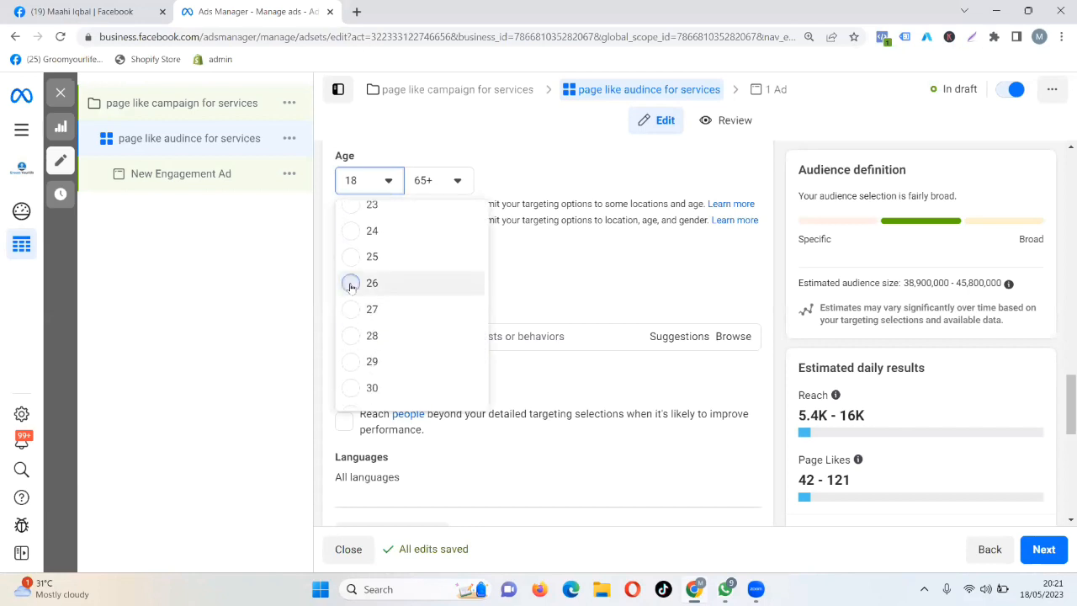
{"action": "left_click", "coordinate": [351, 284]}
{"action": "left_click", "coordinate": [436, 180]}
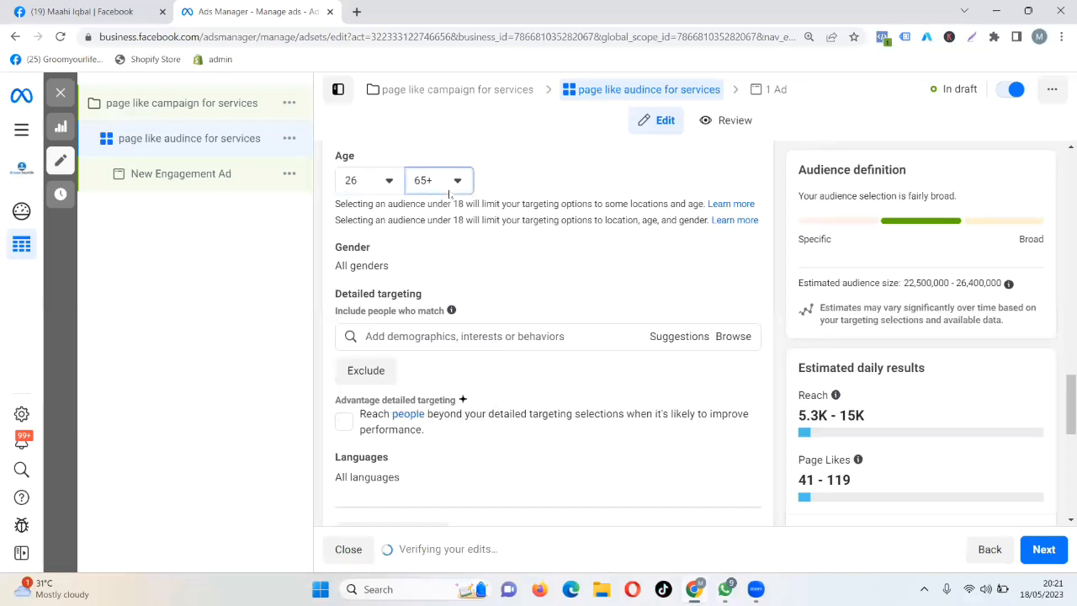
{"action": "scroll", "coordinate": [437, 308], "scroll_direction": "up", "scroll_amount": 3}
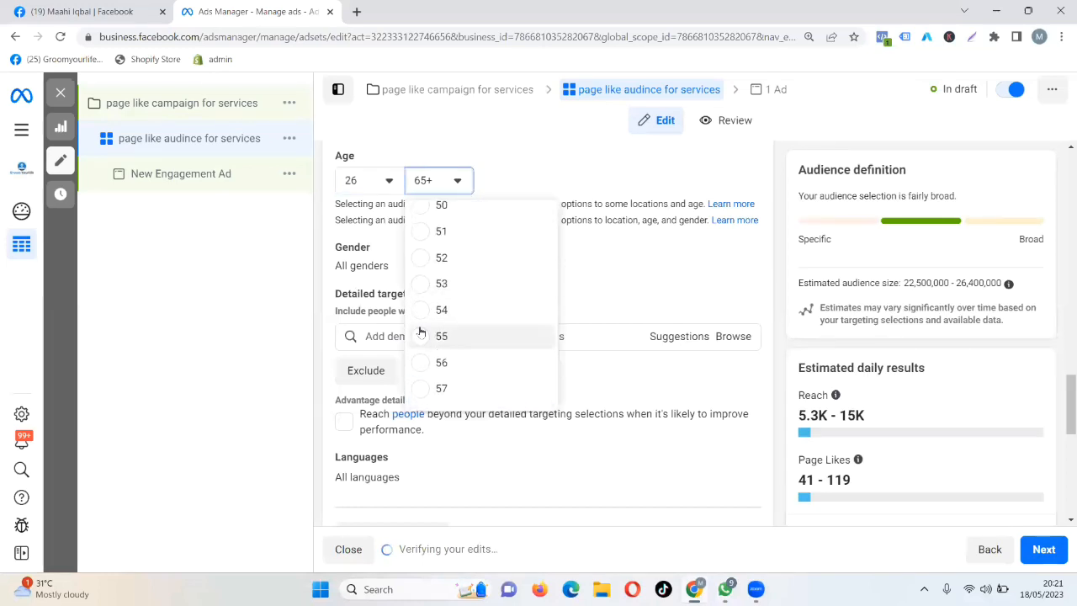
{"action": "left_click", "coordinate": [421, 335]}
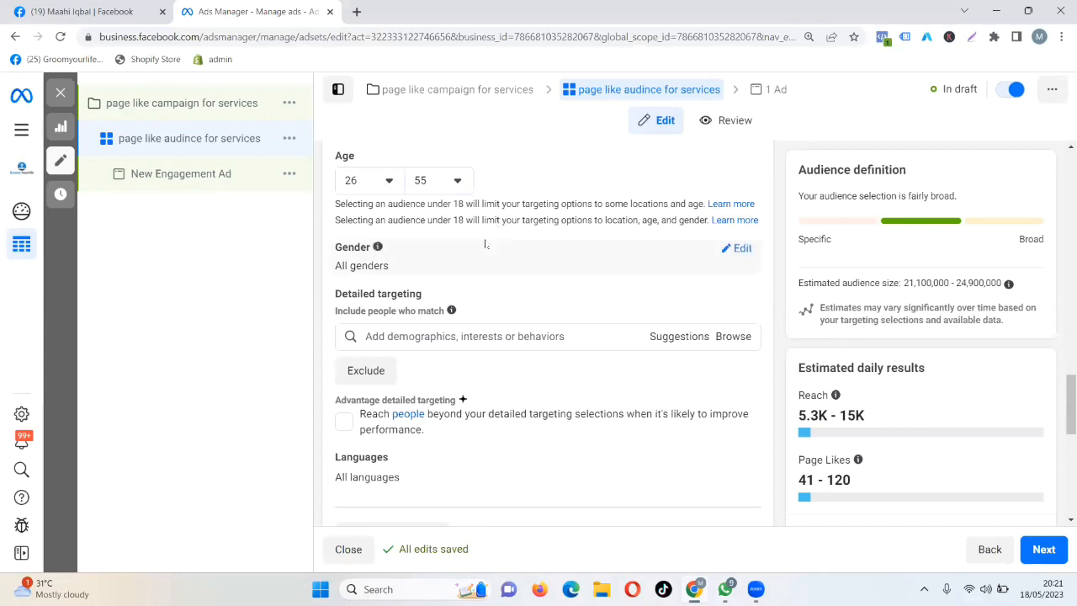
{"action": "scroll", "coordinate": [485, 243], "scroll_direction": "down", "scroll_amount": 1}
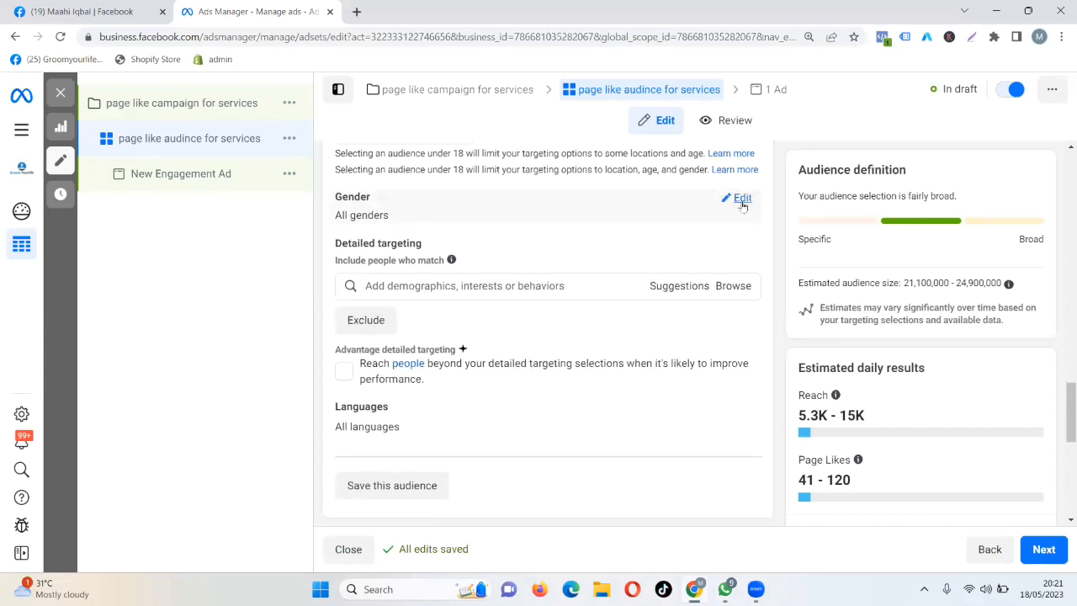
Step: Open the audience's gender options and add the interest Social media marketing (marketing) to the detailed targeting
{"action": "left_click", "coordinate": [742, 202]}
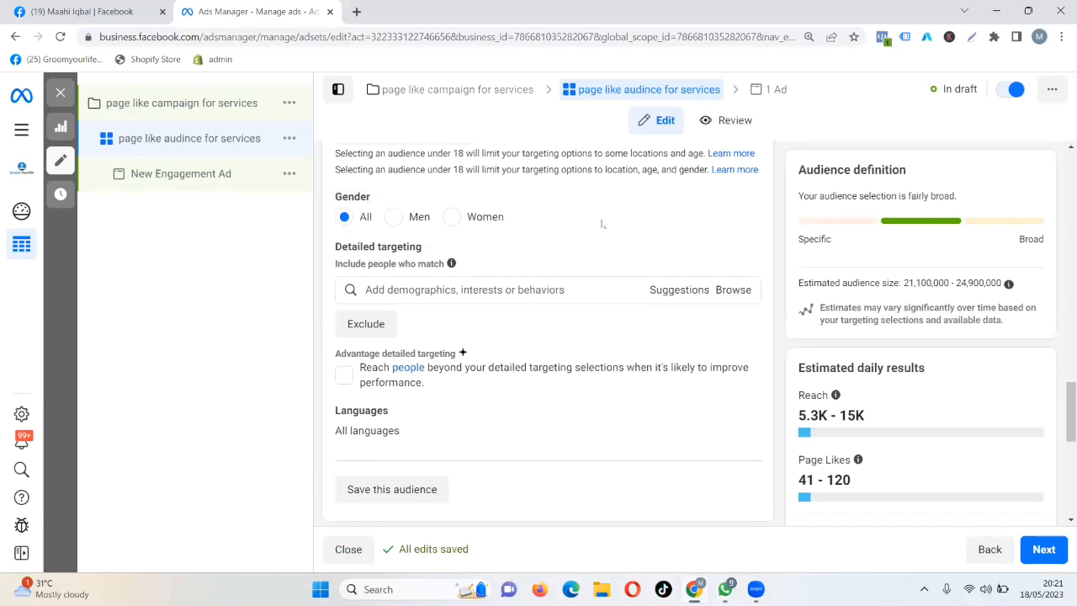
{"action": "scroll", "coordinate": [602, 224], "scroll_direction": "down", "scroll_amount": 2}
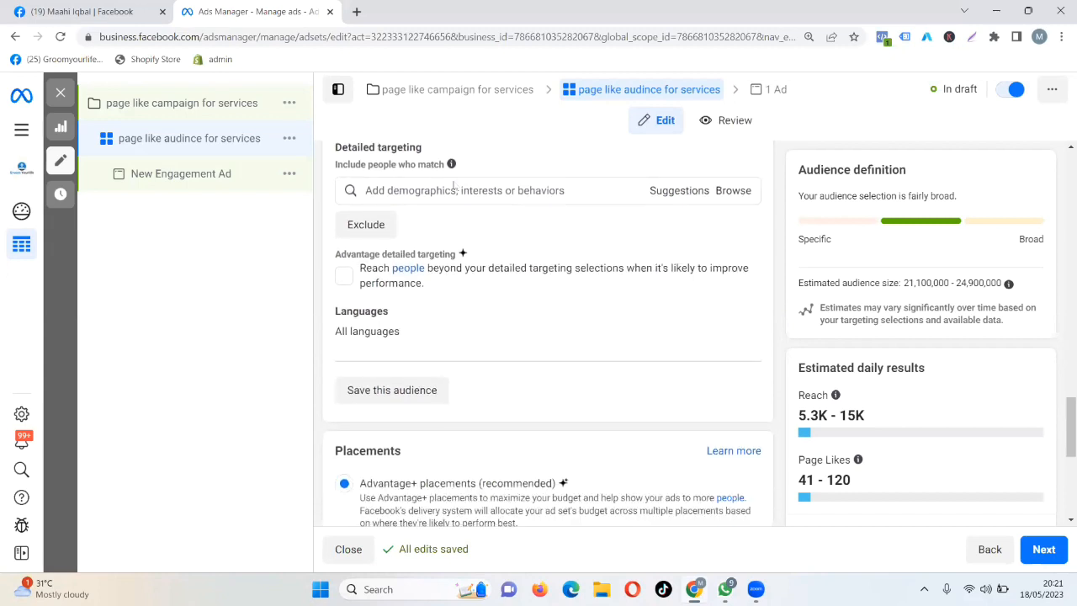
{"action": "left_click", "coordinate": [460, 190]}
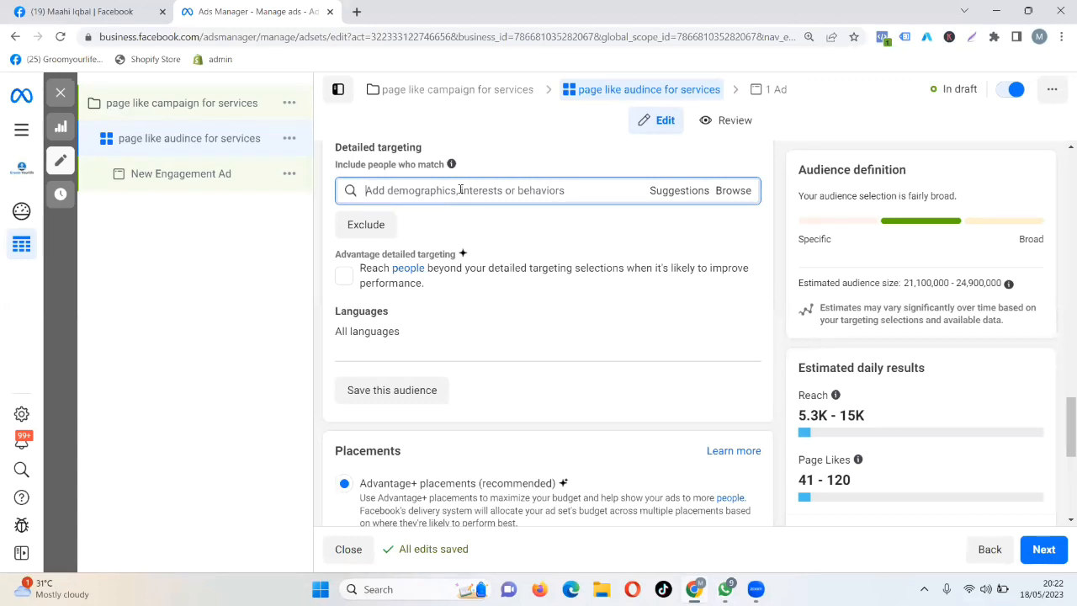
{"action": "type", "text": "social "}
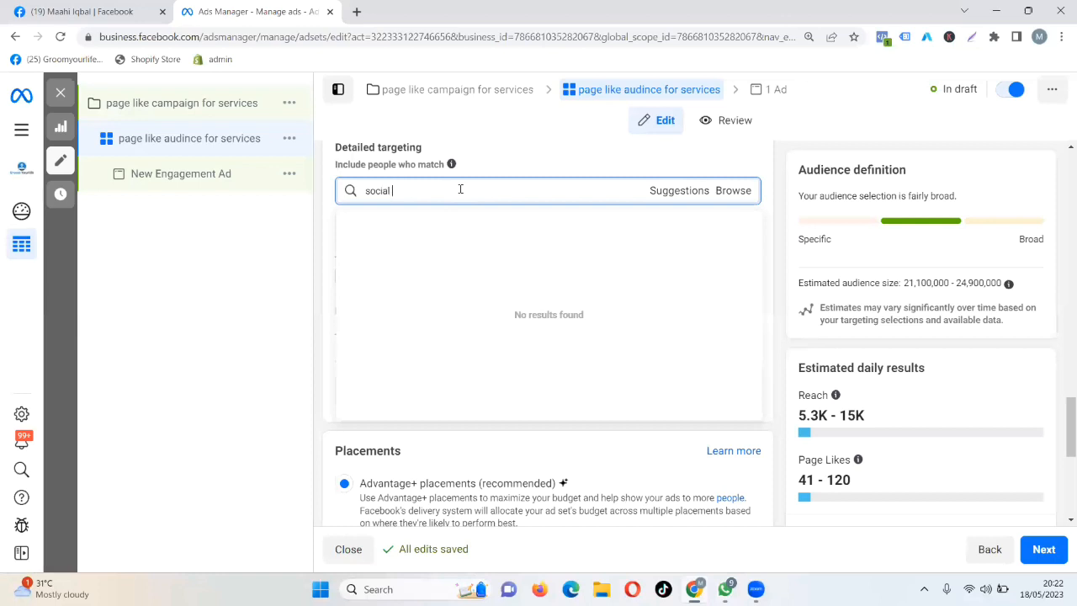
{"action": "type", "text": "media marketing"}
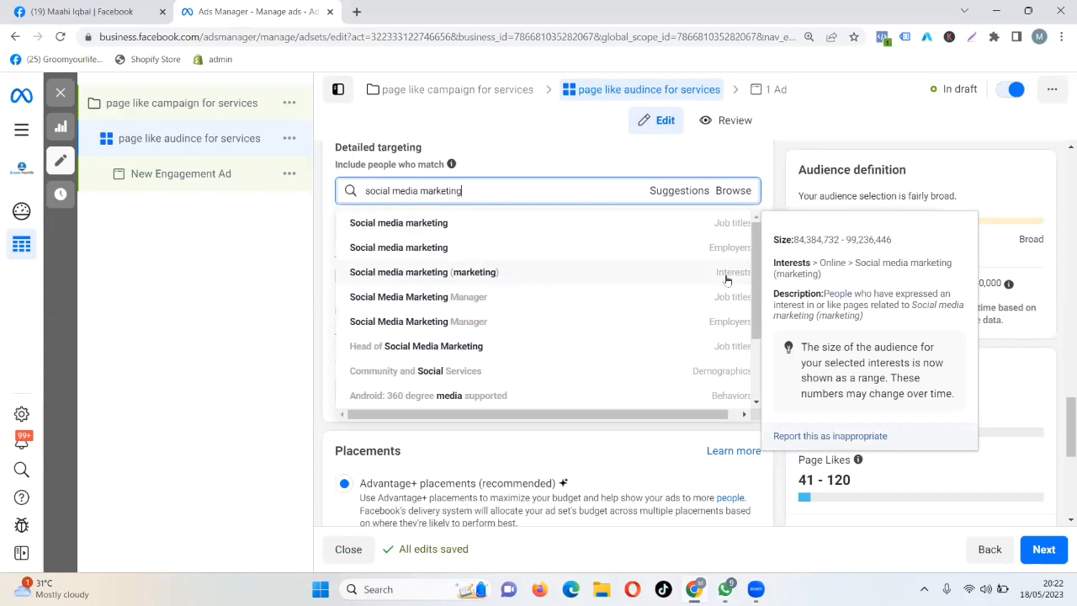
{"action": "left_click", "coordinate": [478, 276]}
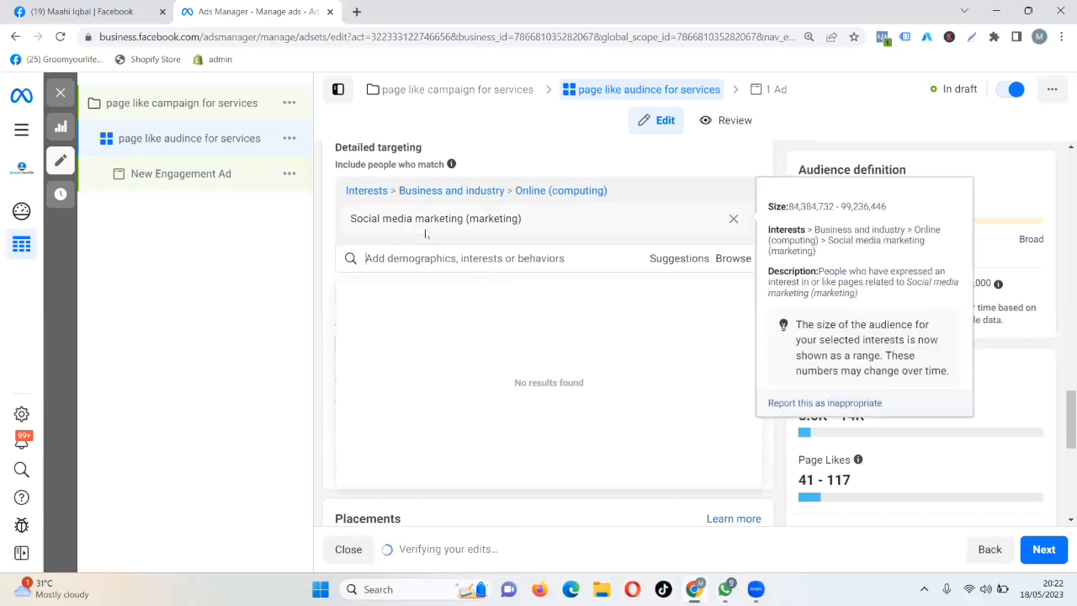
{"action": "left_click", "coordinate": [298, 236]}
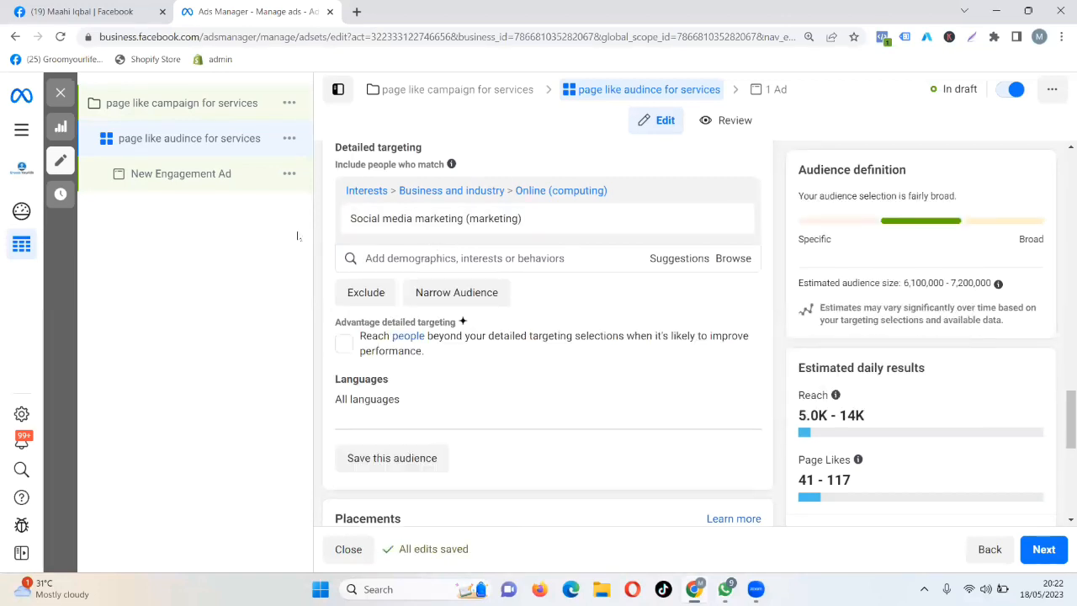
Step: Remove the Social media marketing (marketing) interest from the detailed targeting
{"action": "mouse_move", "coordinate": [450, 232]}
{"action": "mouse_move", "coordinate": [721, 228]}
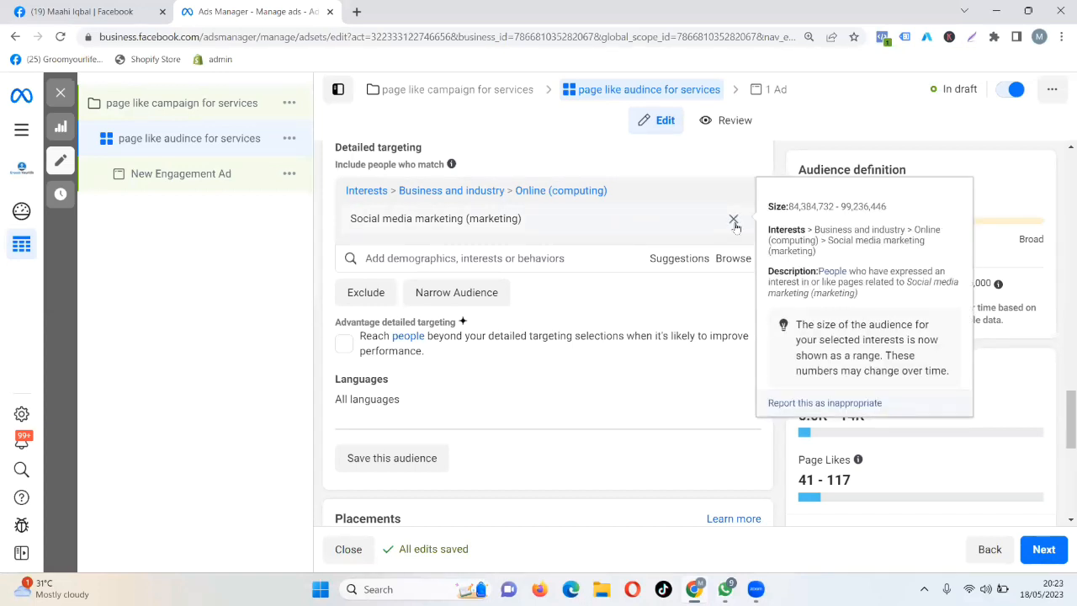
{"action": "left_click", "coordinate": [733, 221]}
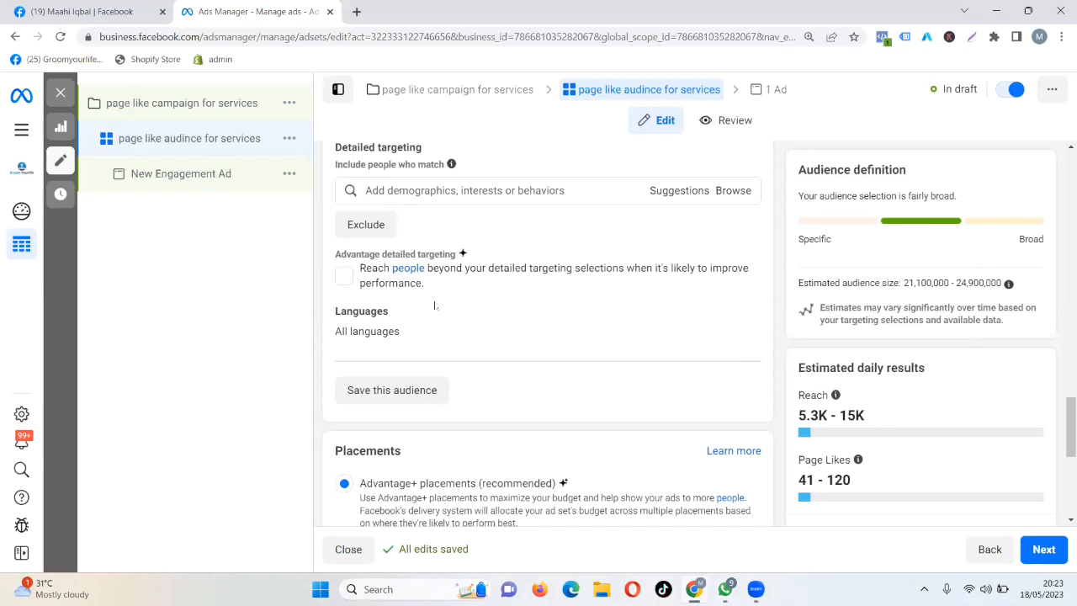
Step: Start saving the audience under the name "page like audince for services", and dismiss the dialog without saving
{"action": "scroll", "coordinate": [435, 305], "scroll_direction": "down", "scroll_amount": 2}
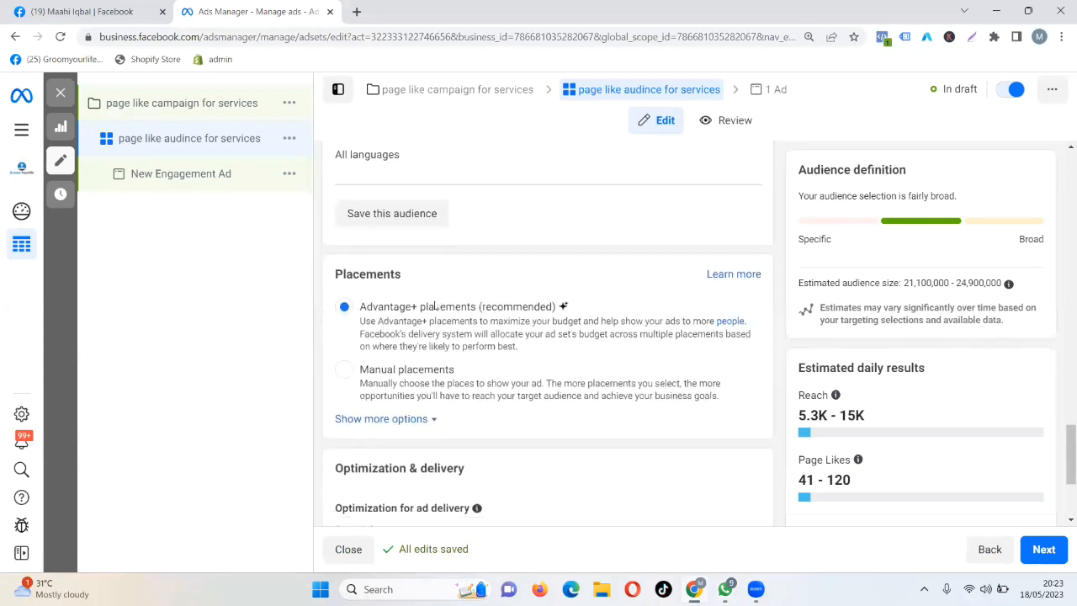
{"action": "left_click", "coordinate": [371, 177]}
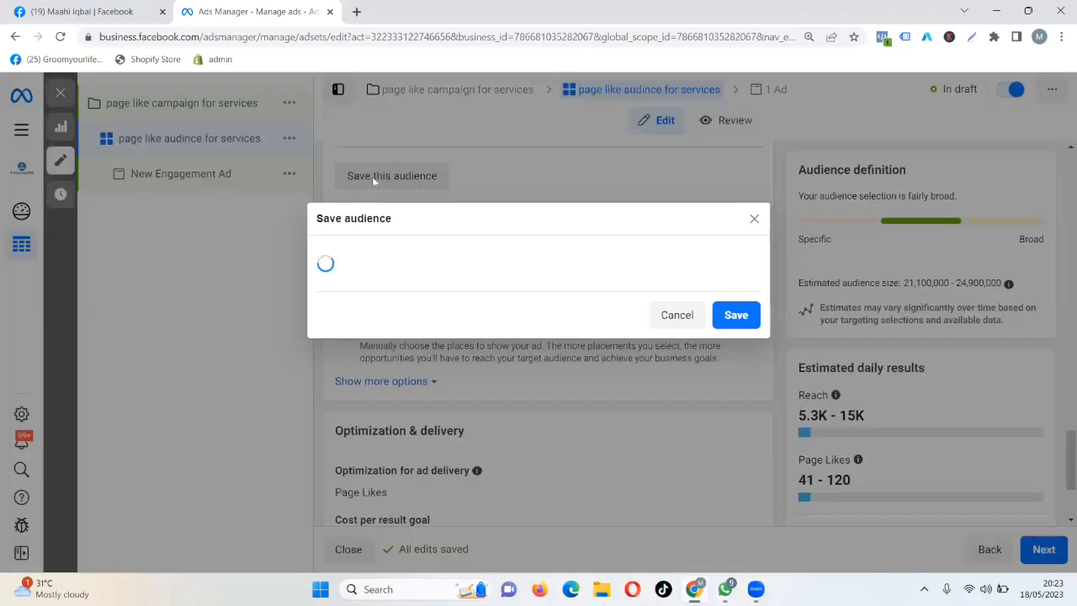
{"action": "left_click", "coordinate": [513, 245]}
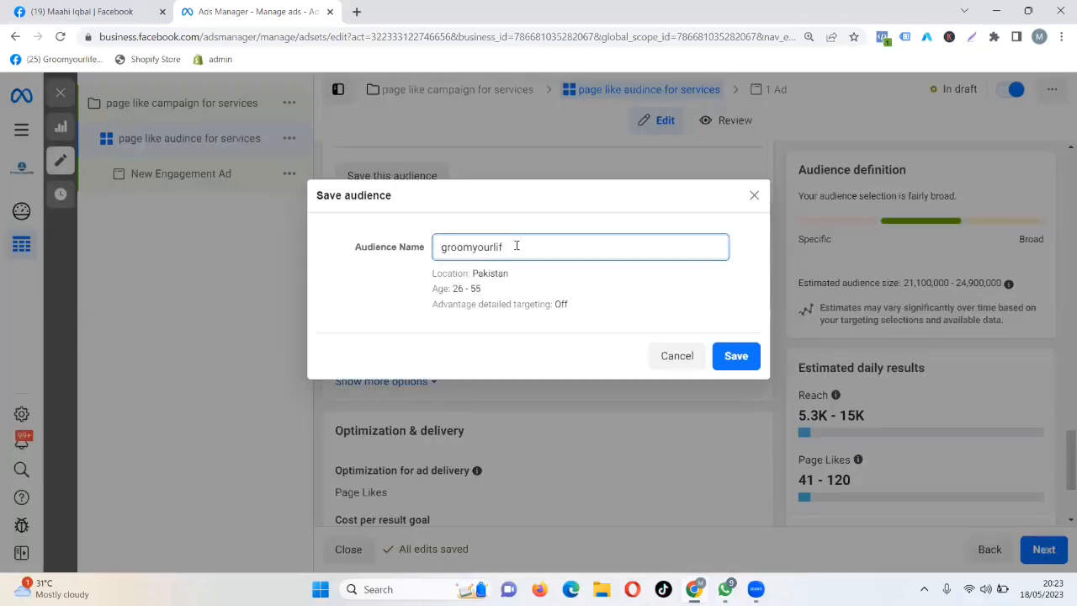
{"action": "key", "text": "BackSpace"}
{"action": "key", "text": "BackSpace"}
{"action": "key", "text": "BackSpace"}
{"action": "key", "text": "BackSpace"}
{"action": "key", "text": "BackSpace"}
{"action": "key", "text": "BackSpace"}
{"action": "key", "text": "BackSpace"}
{"action": "key", "text": "BackSpace"}
{"action": "key", "text": "BackSpace"}
{"action": "key", "text": "BackSpace"}
{"action": "key", "text": "BackSpace"}
{"action": "key", "text": "BackSpace"}
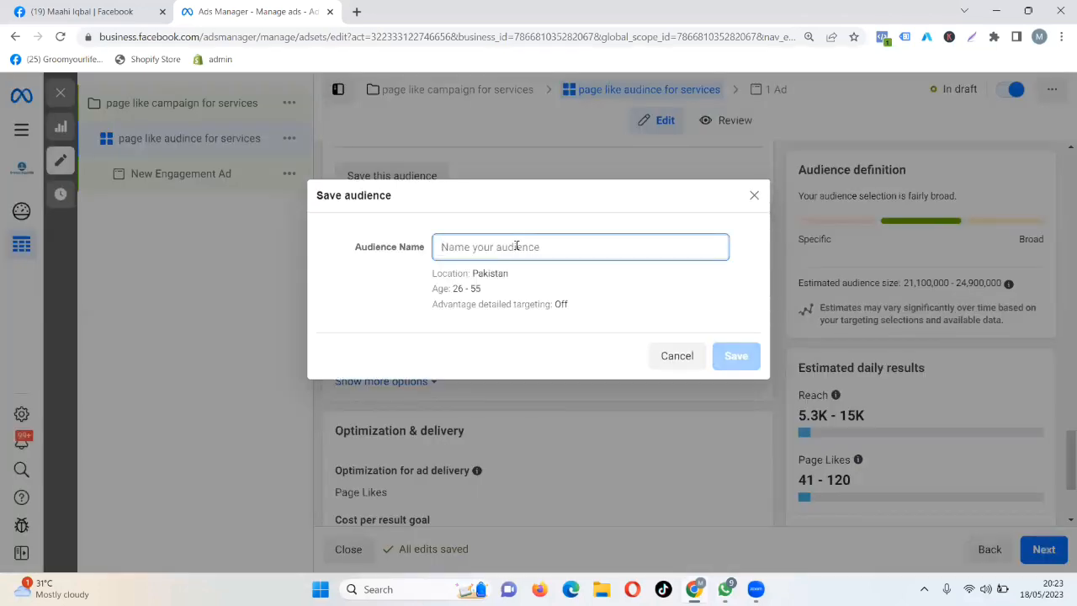
{"action": "type", "text": "page like audi"}
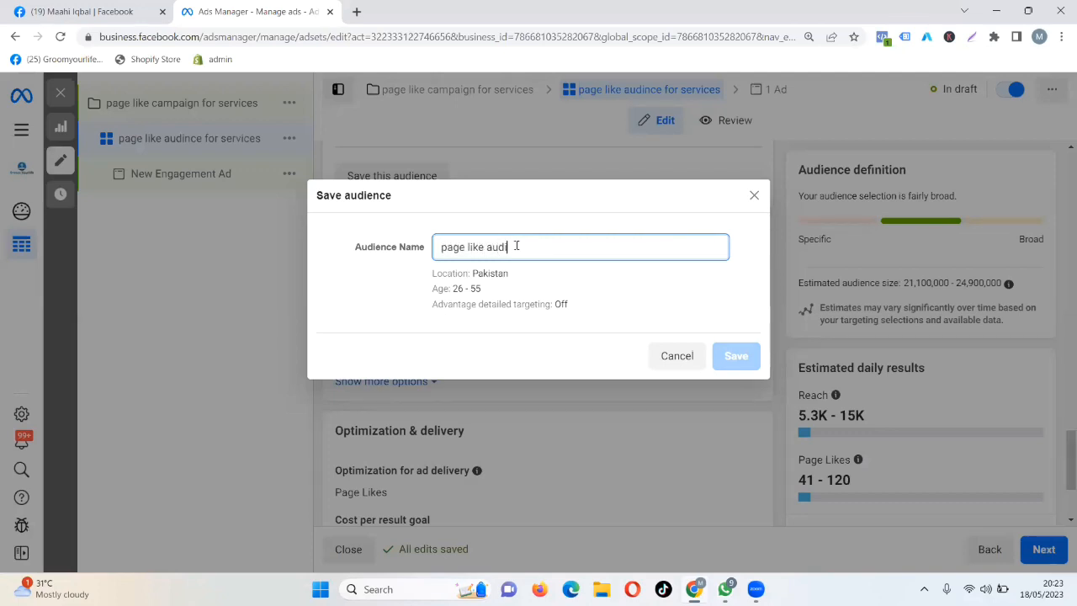
{"action": "type", "text": "nce f"}
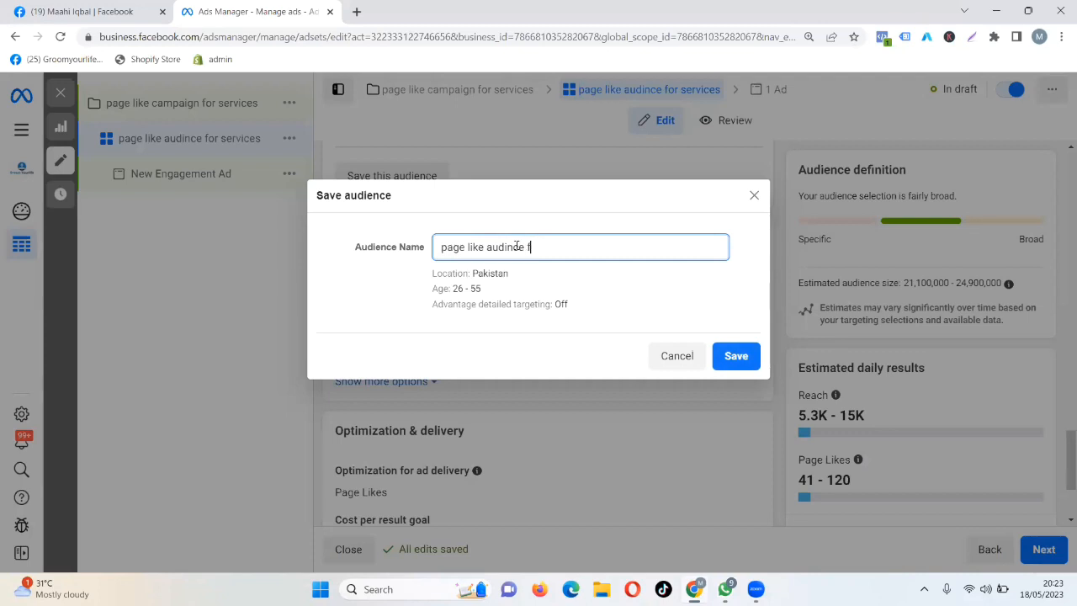
{"action": "type", "text": "or services"}
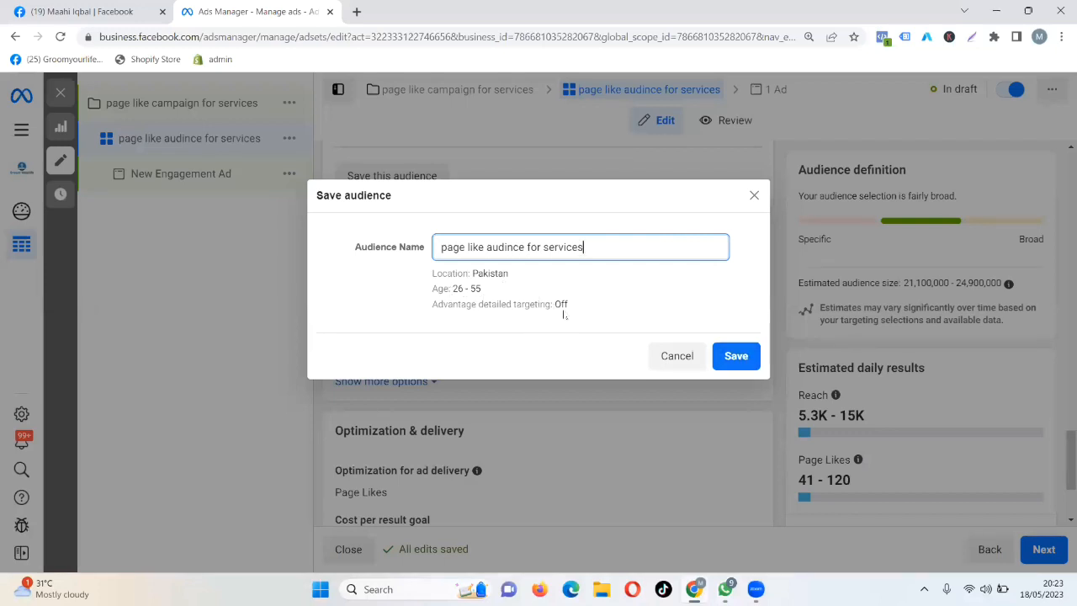
{"action": "left_click", "coordinate": [753, 197]}
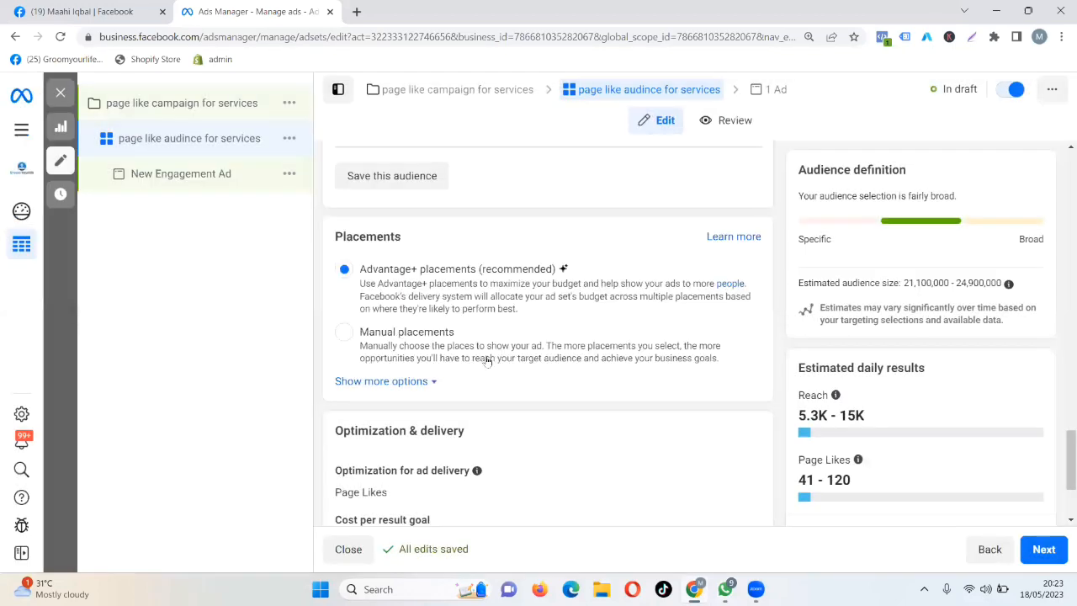
Step: Open the New Engagement Ad under the ad set and rename it "page like video"
{"action": "scroll", "coordinate": [486, 360], "scroll_direction": "down", "scroll_amount": 1}
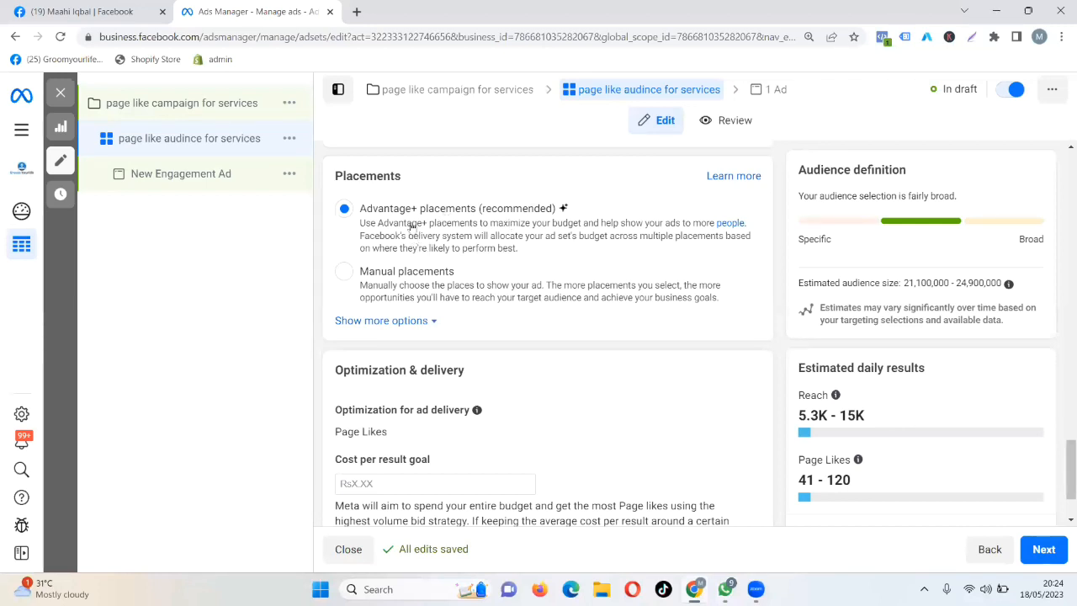
{"action": "scroll", "coordinate": [584, 343], "scroll_direction": "down", "scroll_amount": 2}
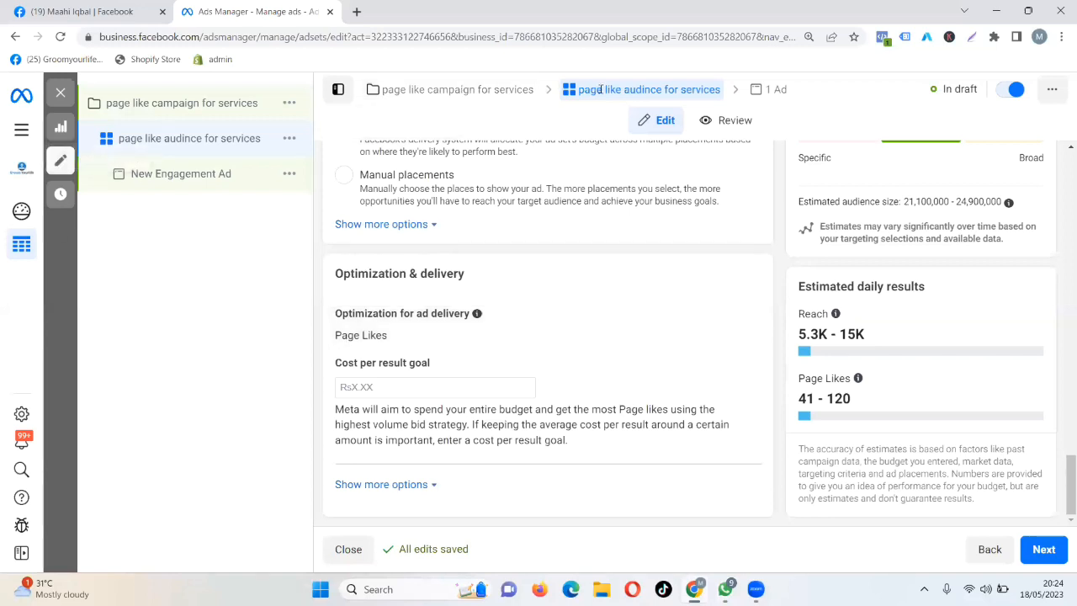
{"action": "left_click", "coordinate": [215, 175]}
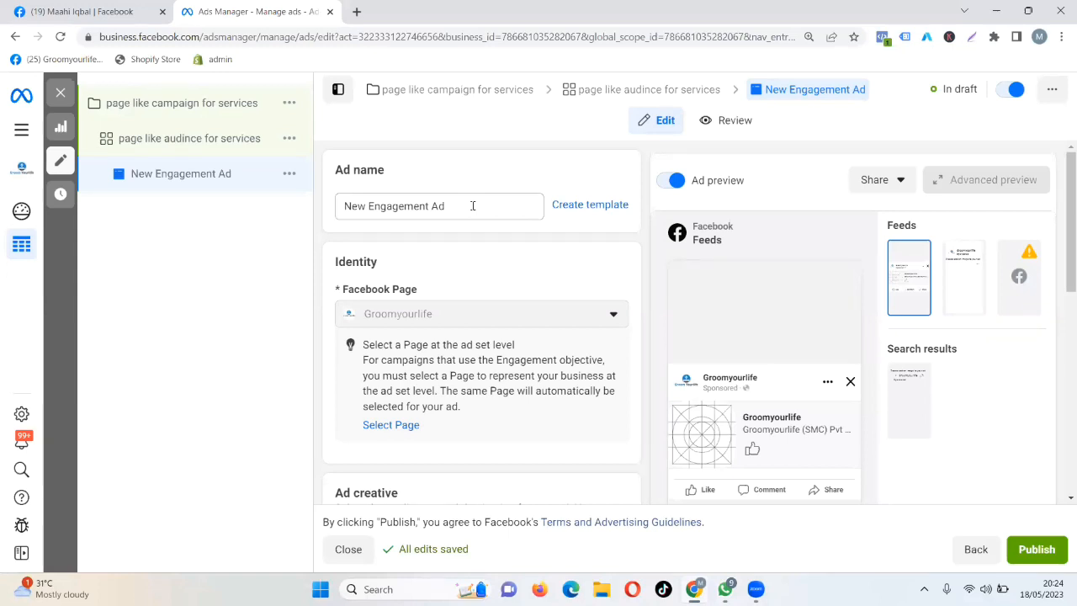
{"action": "left_click", "coordinate": [473, 205]}
{"action": "key", "text": "BackSpace"}
{"action": "key", "text": "BackSpace"}
{"action": "key", "text": "BackSpace"}
{"action": "key", "text": "BackSpace"}
{"action": "key", "text": "BackSpace"}
{"action": "key", "text": "BackSpace"}
{"action": "key", "text": "BackSpace"}
{"action": "key", "text": "BackSpace"}
{"action": "key", "text": "BackSpace"}
{"action": "key", "text": "BackSpace"}
{"action": "key", "text": "BackSpace"}
{"action": "key", "text": "BackSpace"}
{"action": "key", "text": "BackSpace"}
{"action": "key", "text": "BackSpace"}
{"action": "key", "text": "BackSpace"}
{"action": "key", "text": "BackSpace"}
{"action": "key", "text": "BackSpace"}
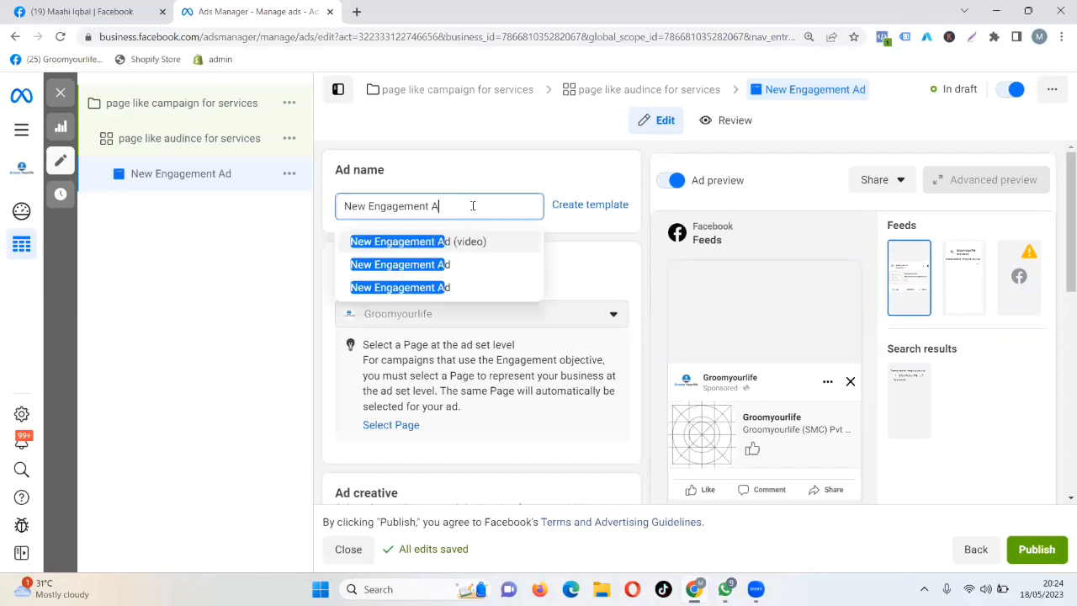
{"action": "type", "text": "page"}
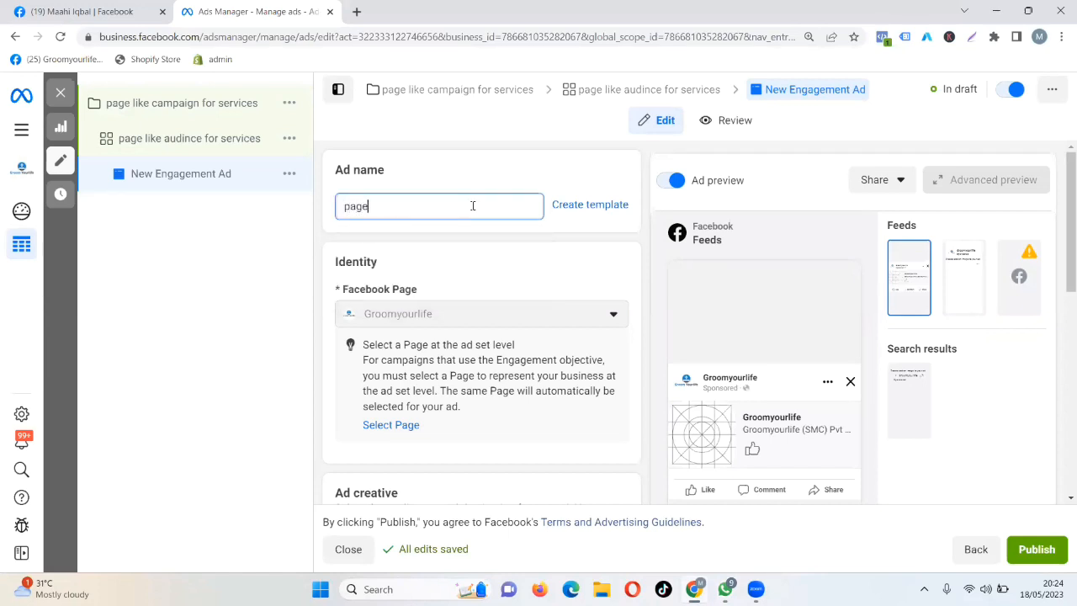
{"action": "type", "text": " lik"}
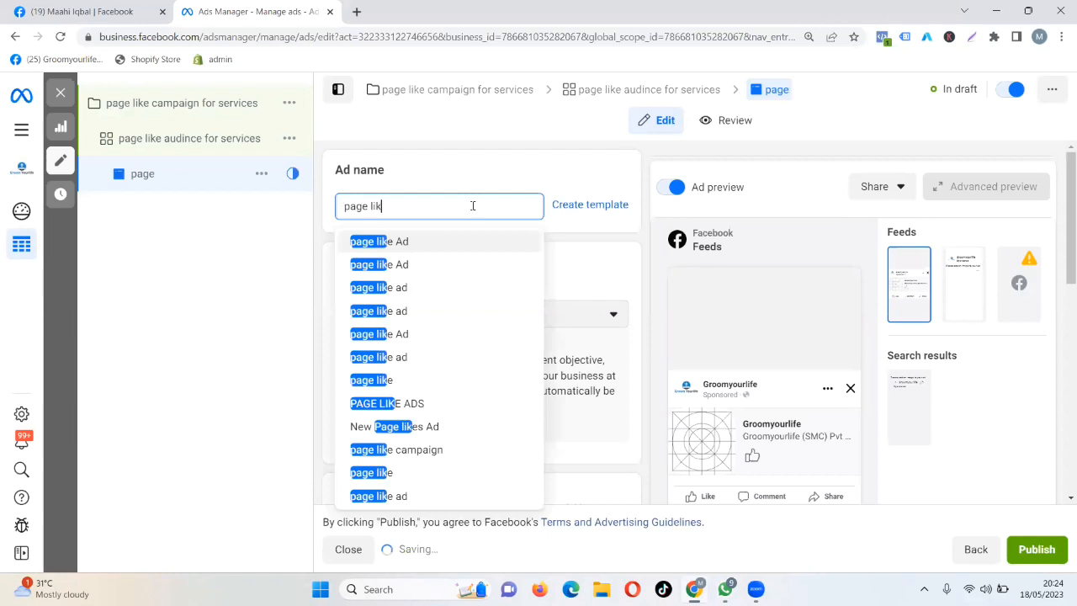
{"action": "type", "text": "e video"}
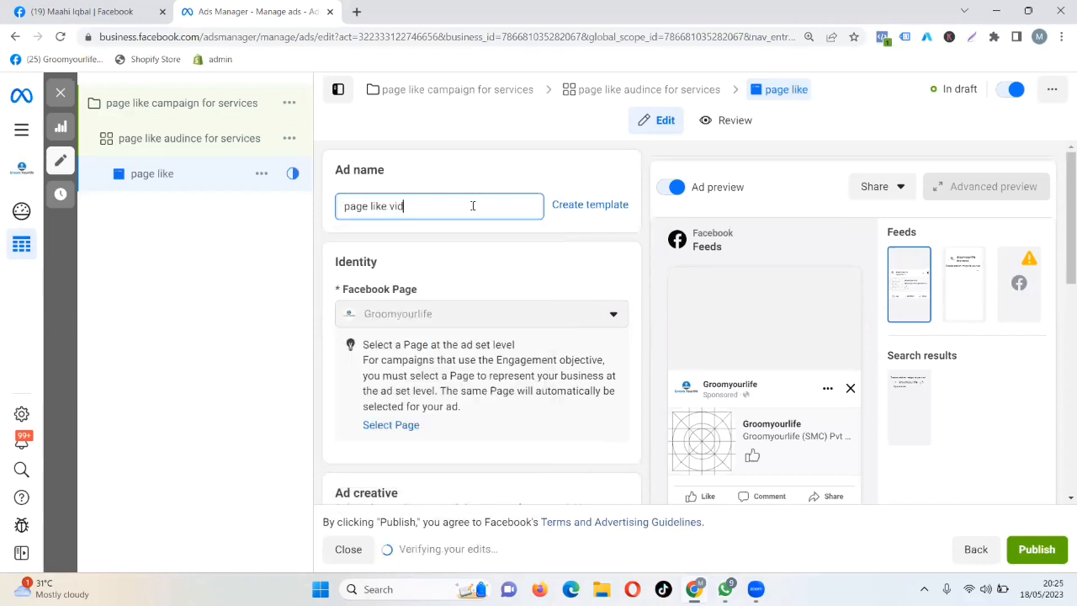
{"action": "left_click", "coordinate": [219, 284]}
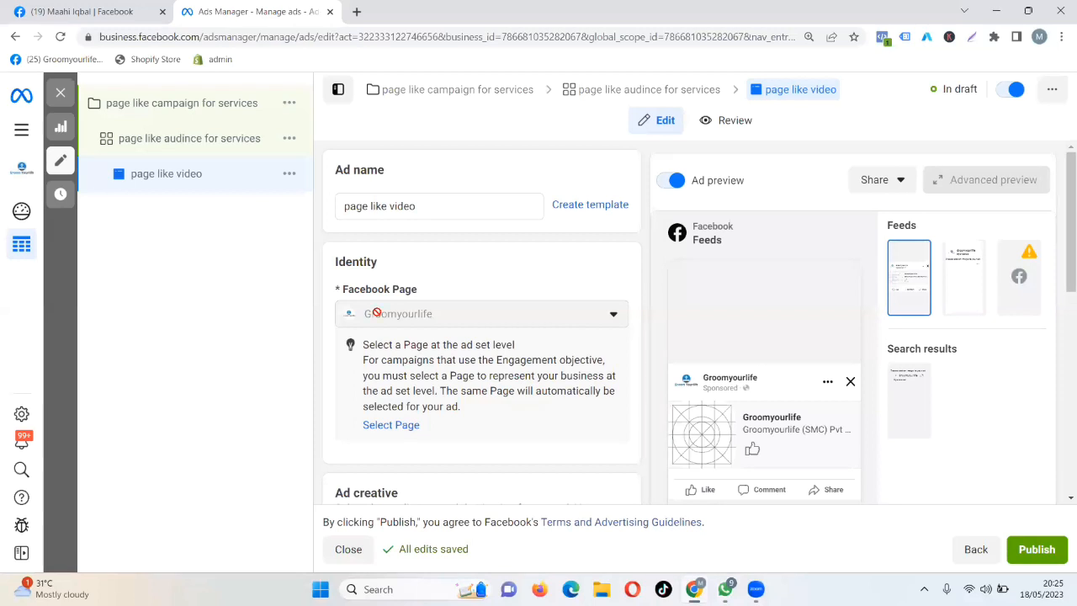
Step: Add the account video FINAL 1.mp4 as the ad creative's media
{"action": "scroll", "coordinate": [456, 340], "scroll_direction": "down", "scroll_amount": 2}
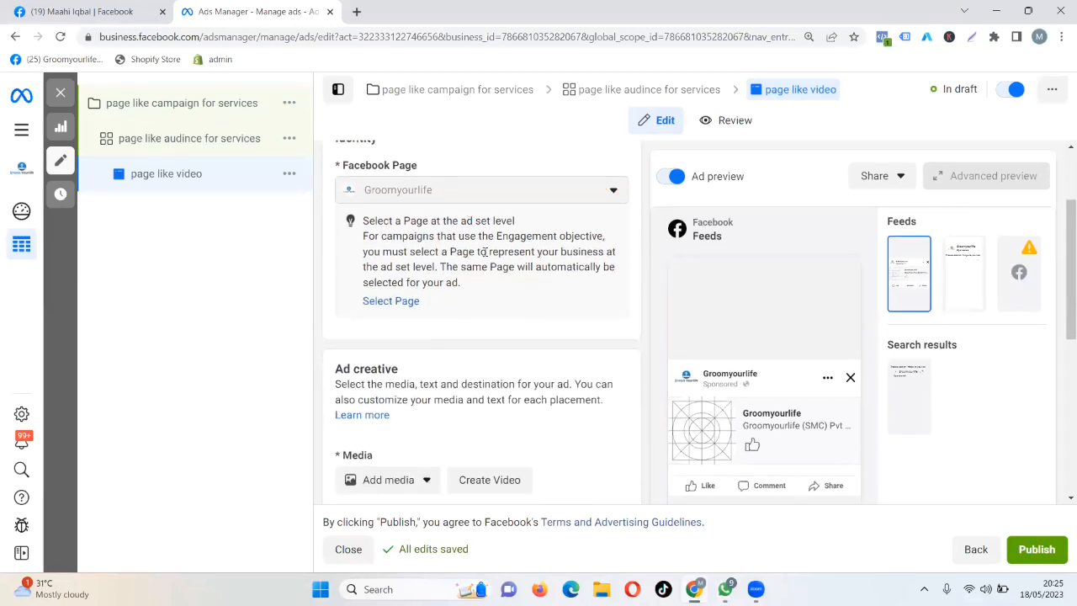
{"action": "scroll", "coordinate": [485, 252], "scroll_direction": "down", "scroll_amount": 3}
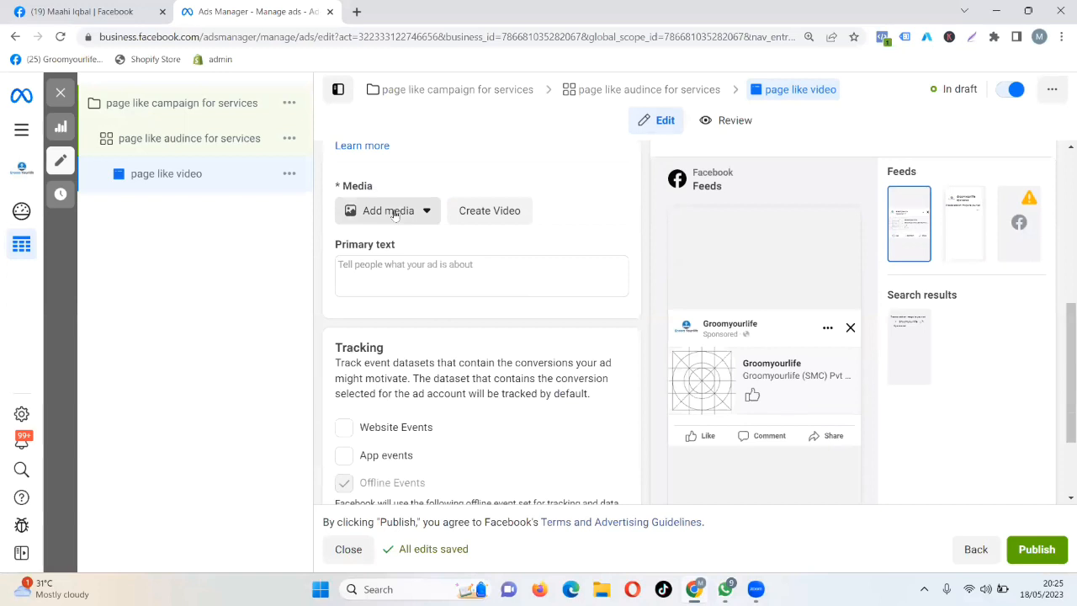
{"action": "left_click", "coordinate": [394, 214]}
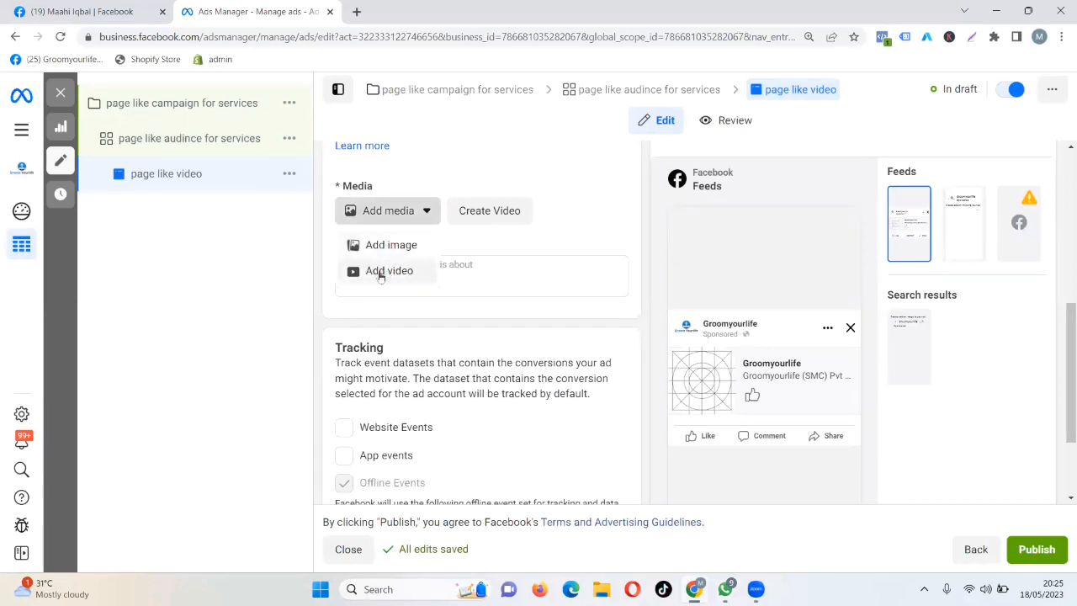
{"action": "left_click", "coordinate": [380, 272]}
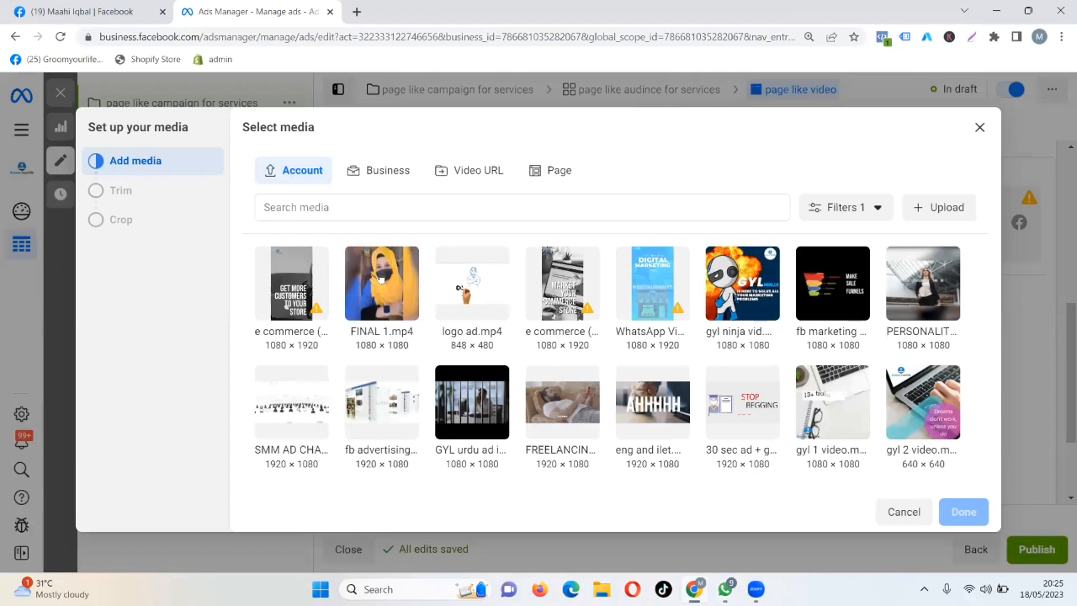
{"action": "left_click", "coordinate": [380, 277]}
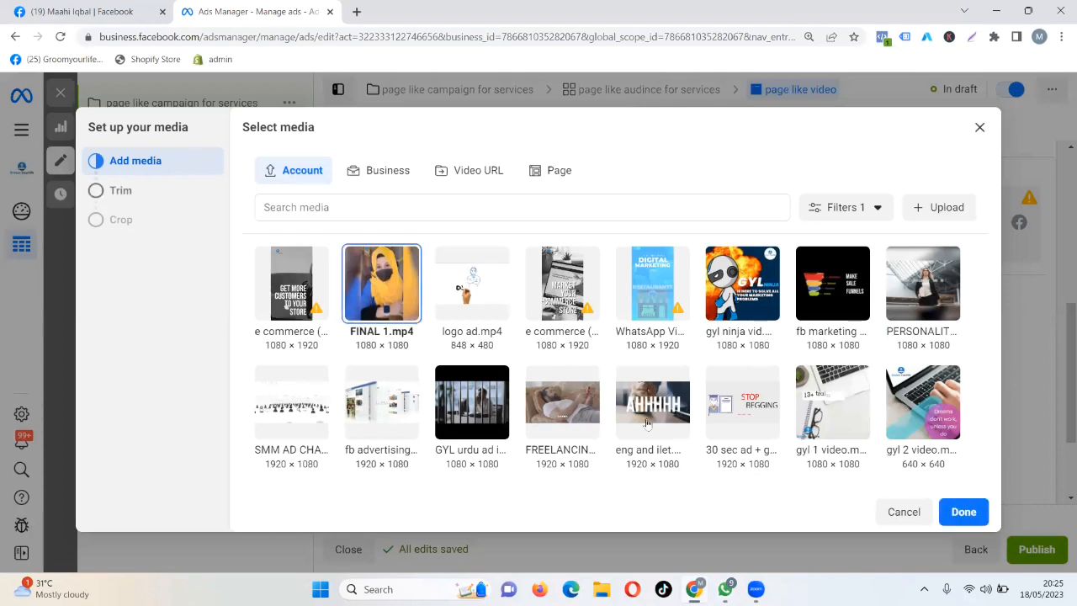
{"action": "left_click", "coordinate": [963, 512]}
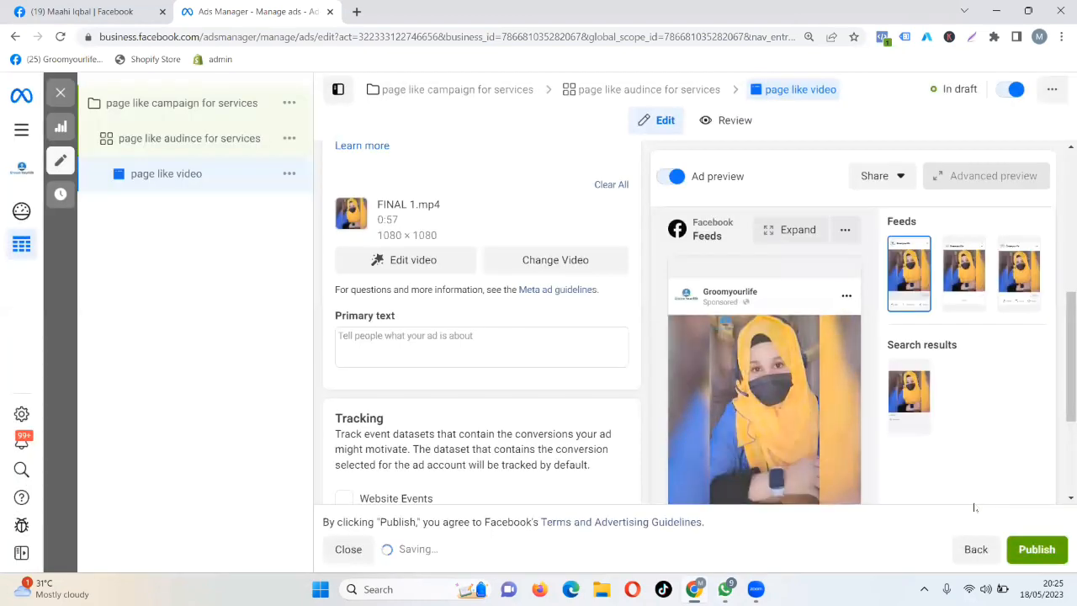
Step: Fill the ad's primary text with the suggestion from a previous ad beginning "Creative strategy is pertinent for", and dismiss the text suggestions
{"action": "left_click", "coordinate": [390, 341]}
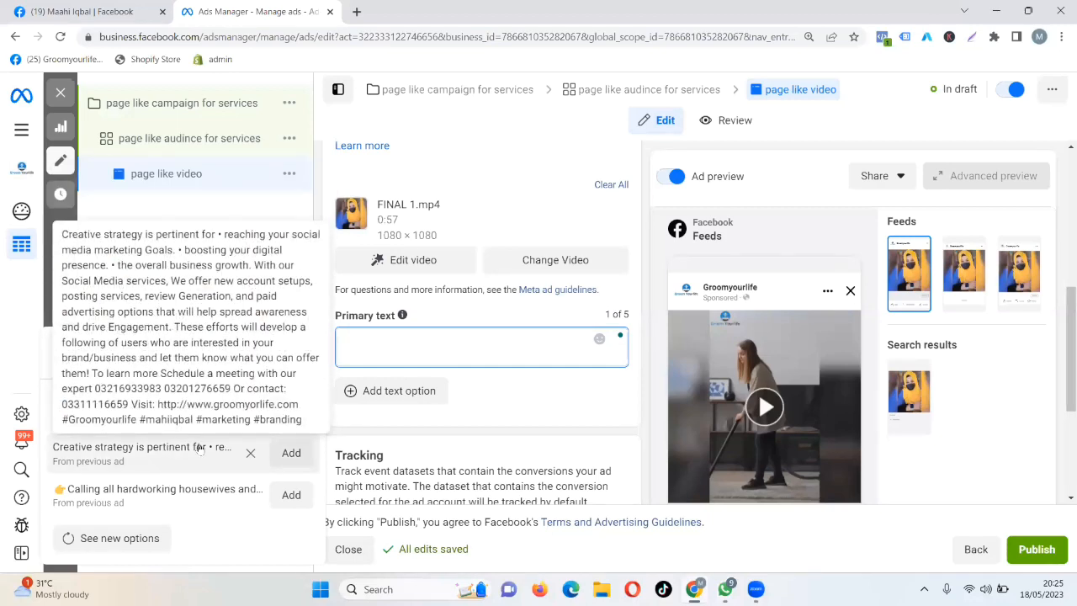
{"action": "left_click", "coordinate": [290, 453]}
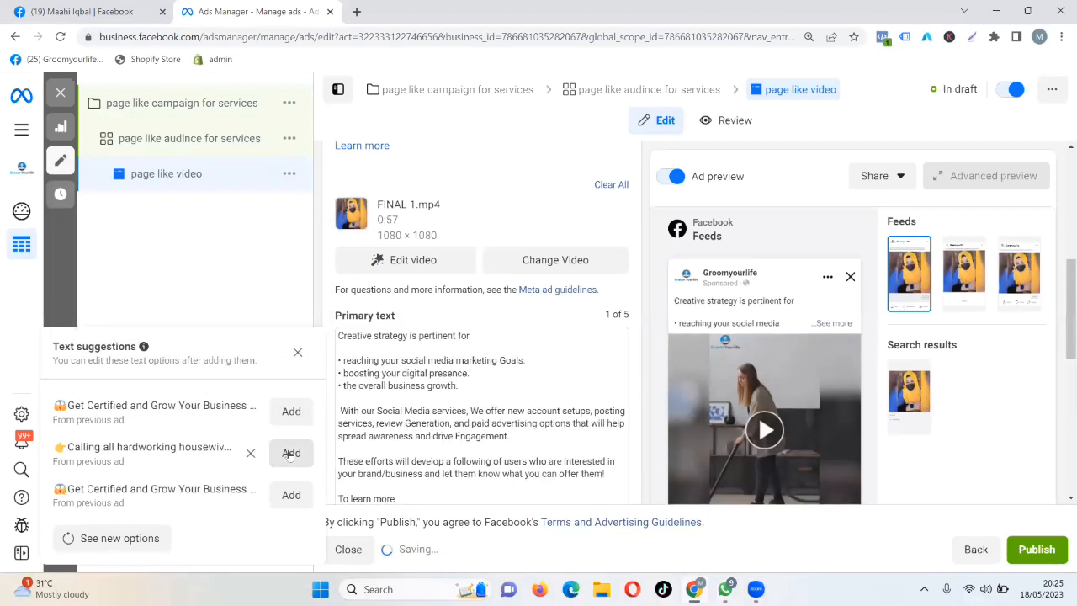
{"action": "left_click", "coordinate": [297, 354]}
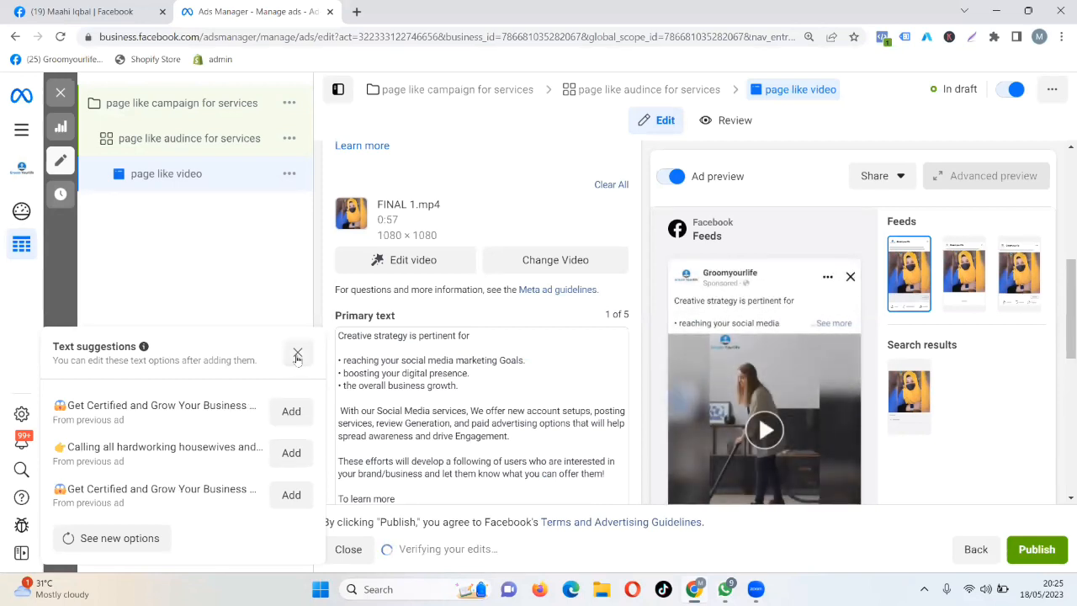
{"action": "scroll", "coordinate": [484, 418], "scroll_direction": "down", "scroll_amount": 1}
{"action": "scroll", "coordinate": [485, 418], "scroll_direction": "down", "scroll_amount": 1}
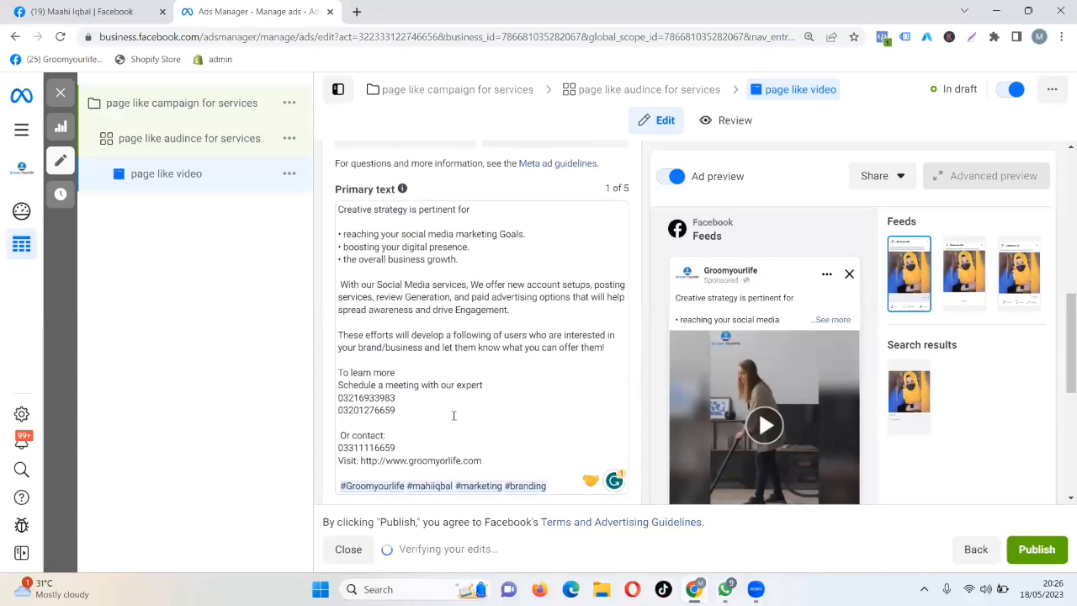
{"action": "scroll", "coordinate": [454, 416], "scroll_direction": "down", "scroll_amount": 5}
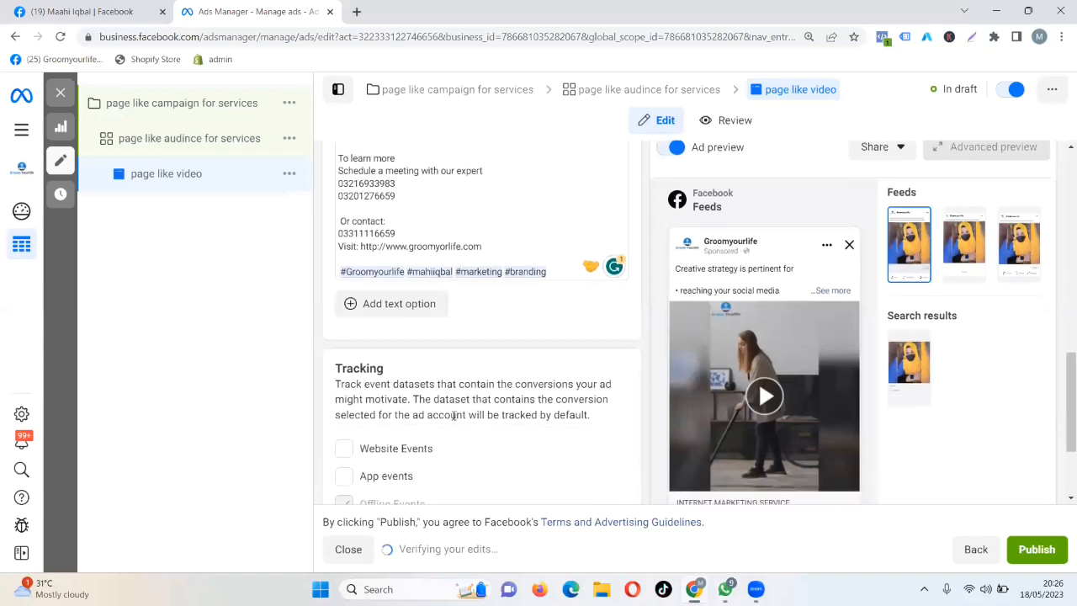
{"action": "scroll", "coordinate": [459, 362], "scroll_direction": "up", "scroll_amount": 4}
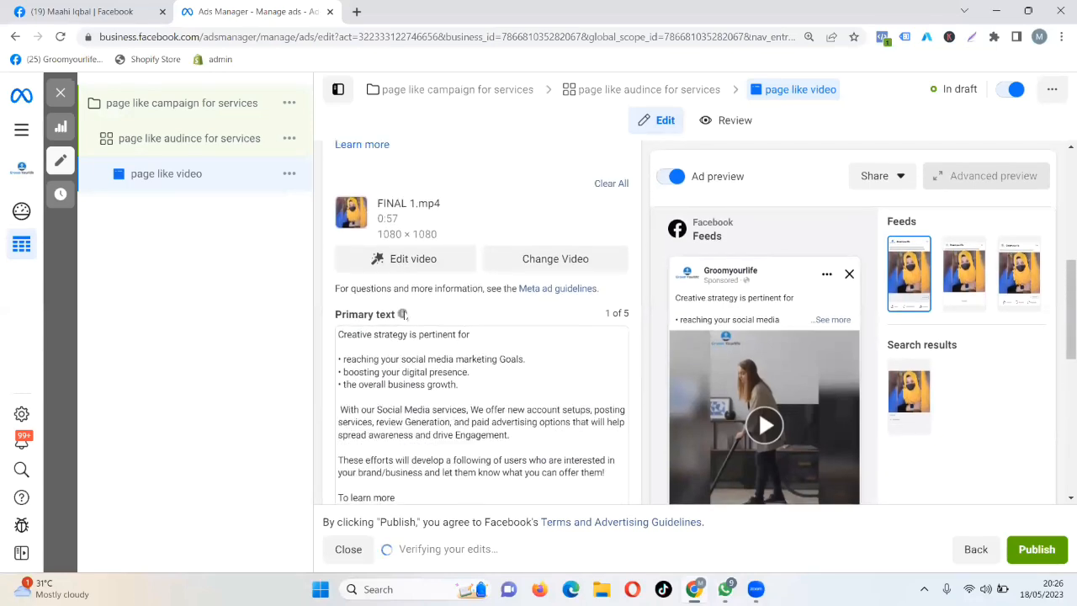
{"action": "left_click", "coordinate": [369, 268]}
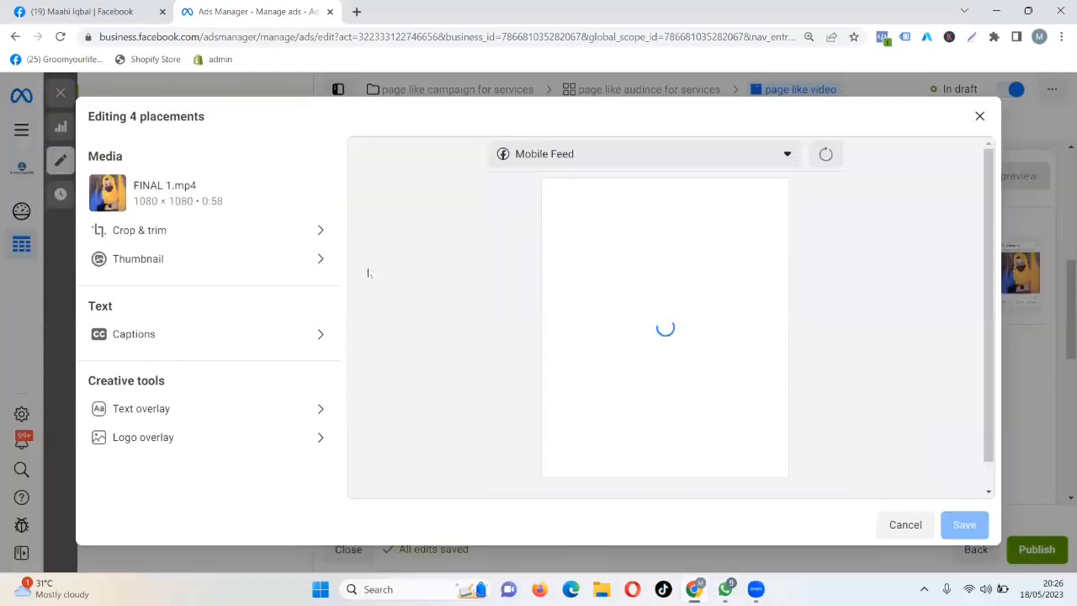
{"action": "left_click", "coordinate": [980, 117]}
Step: Replace the ad creative's video with the account video fb marketing ad insta ratio(2).mp4
{"action": "left_click", "coordinate": [522, 266]}
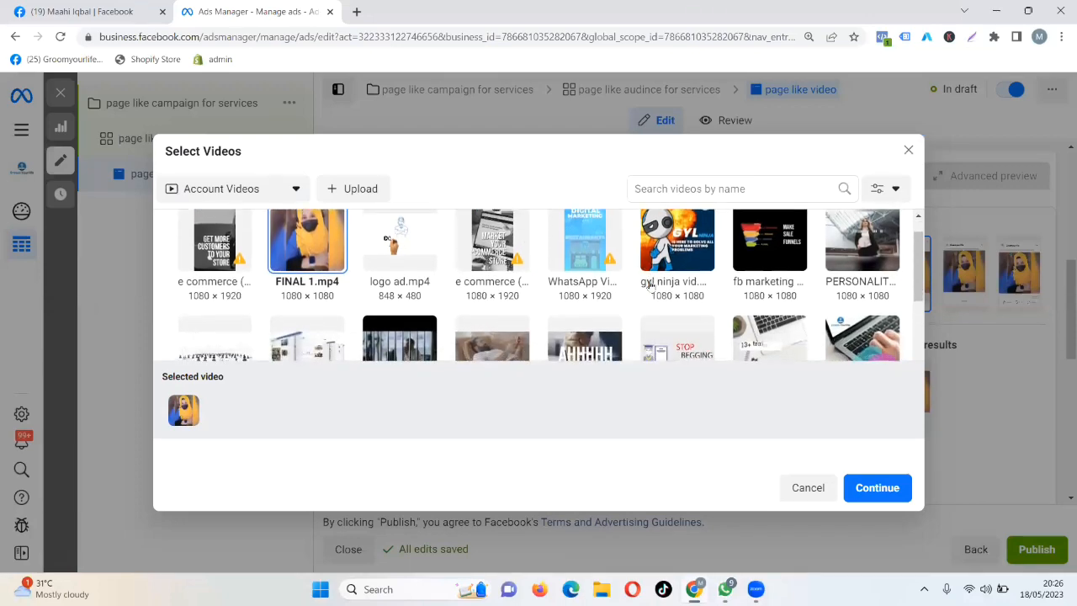
{"action": "scroll", "coordinate": [651, 286], "scroll_direction": "down", "scroll_amount": 1}
{"action": "scroll", "coordinate": [650, 286], "scroll_direction": "down", "scroll_amount": 2}
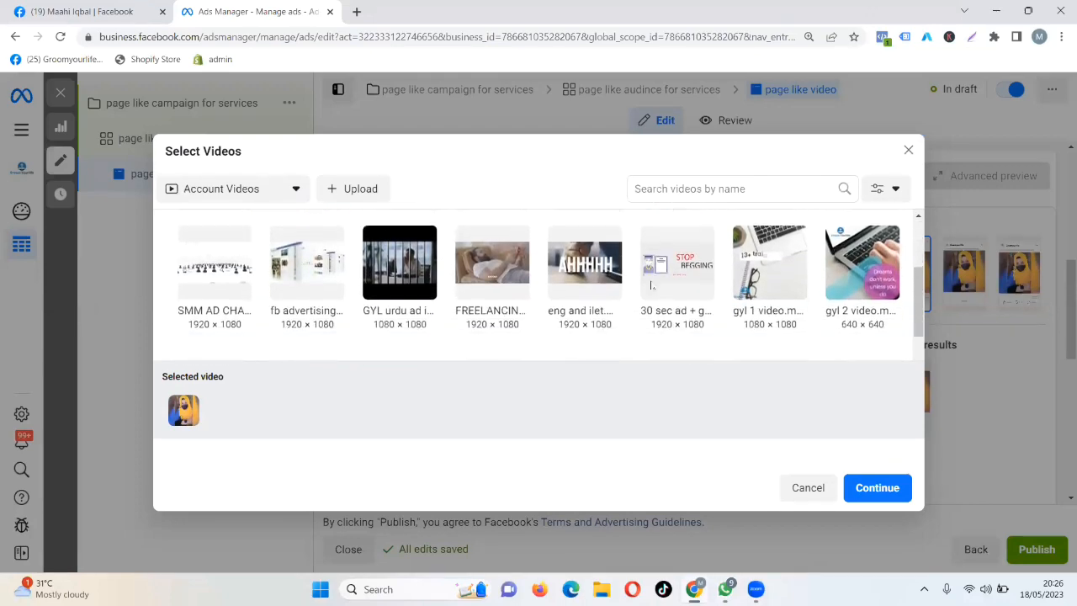
{"action": "scroll", "coordinate": [651, 286], "scroll_direction": "down", "scroll_amount": 1}
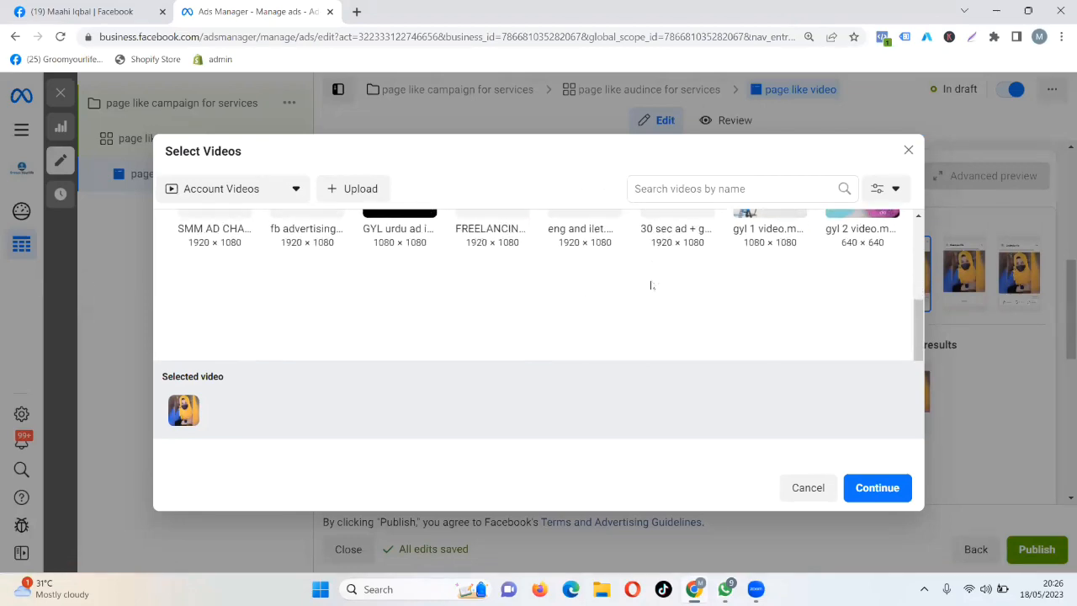
{"action": "scroll", "coordinate": [650, 286], "scroll_direction": "up", "scroll_amount": 4}
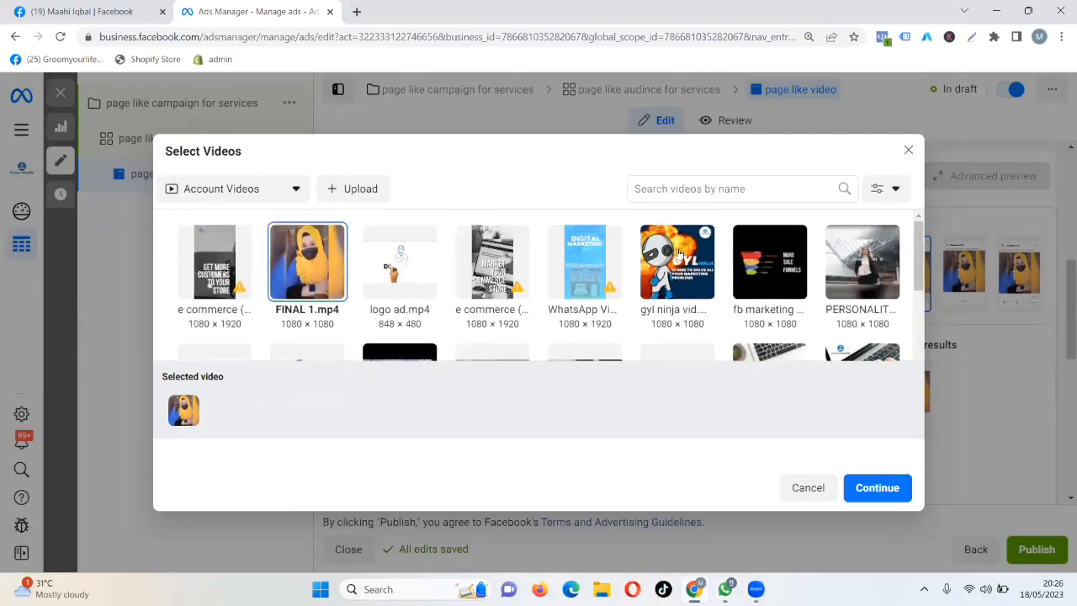
{"action": "left_click", "coordinate": [745, 266]}
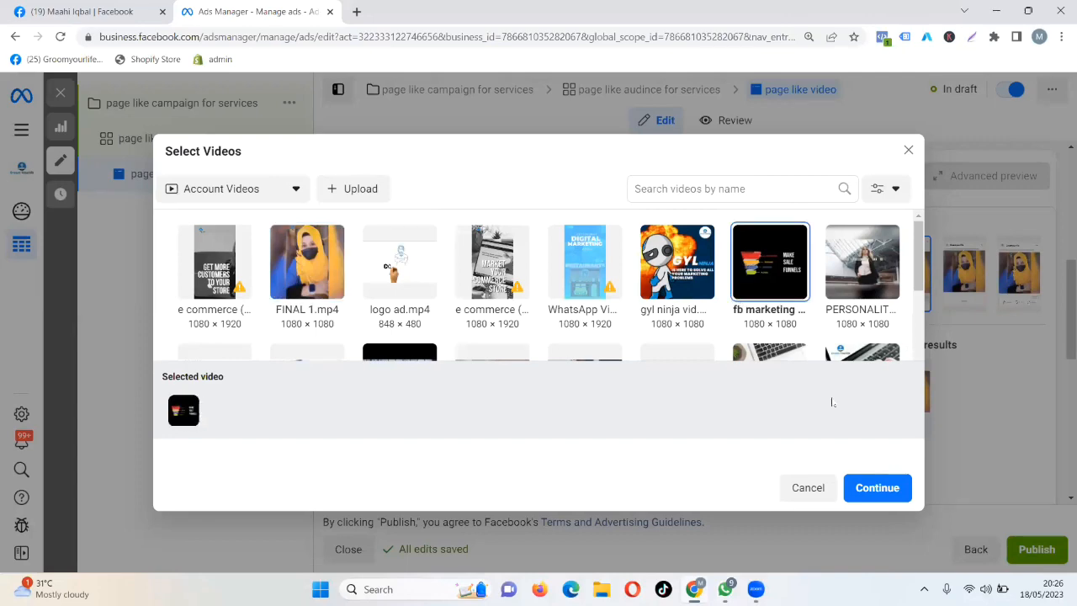
{"action": "left_click", "coordinate": [874, 496]}
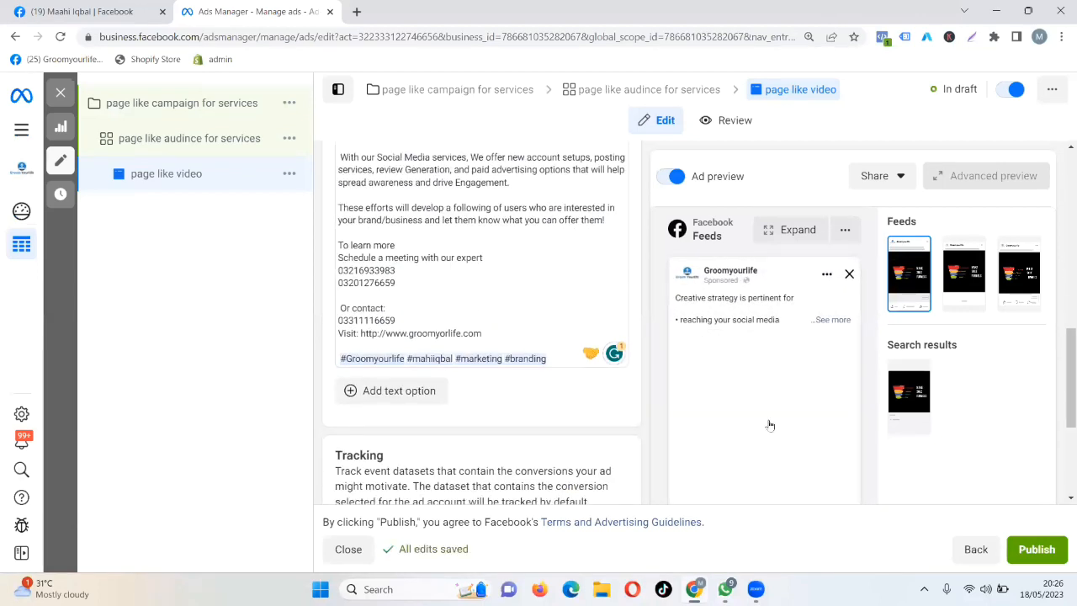
Step: Play the new video in the Facebook feed ad preview and pause it
{"action": "scroll", "coordinate": [919, 424], "scroll_direction": "down", "scroll_amount": 2}
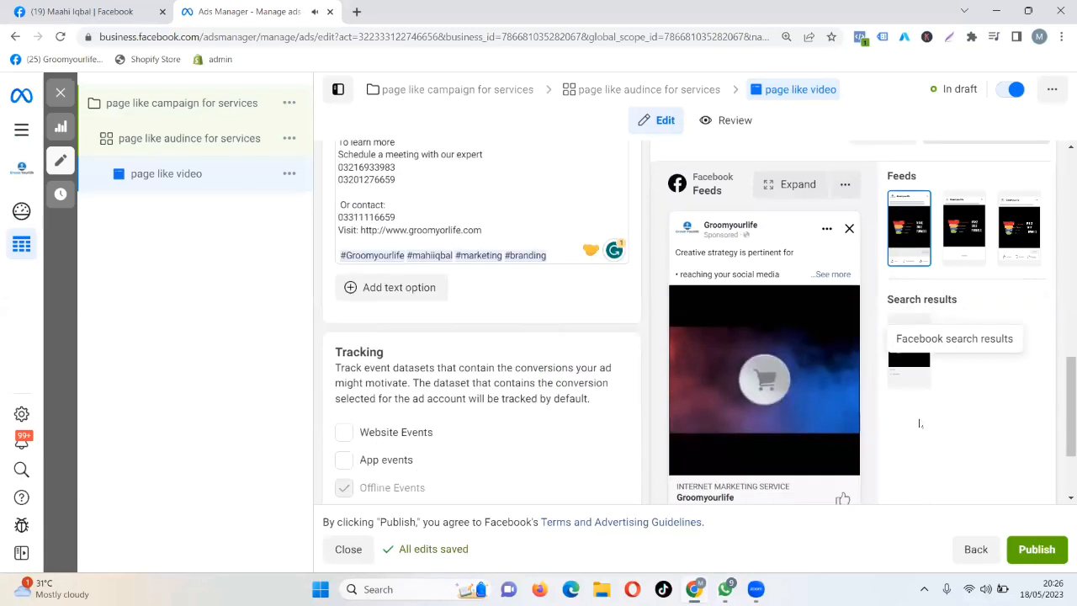
{"action": "scroll", "coordinate": [920, 424], "scroll_direction": "down", "scroll_amount": 1}
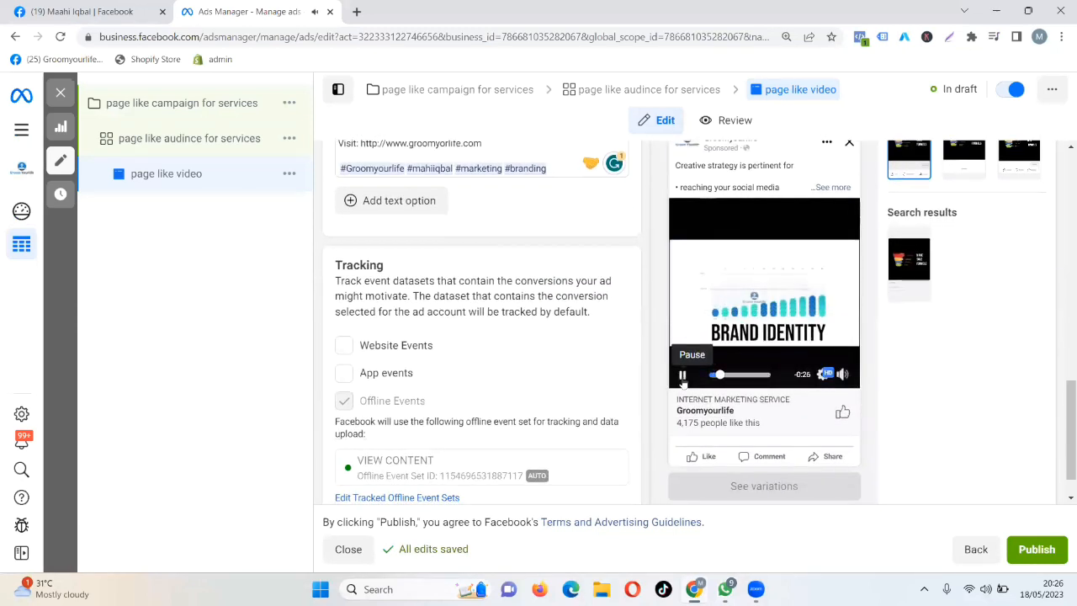
{"action": "left_click", "coordinate": [682, 376]}
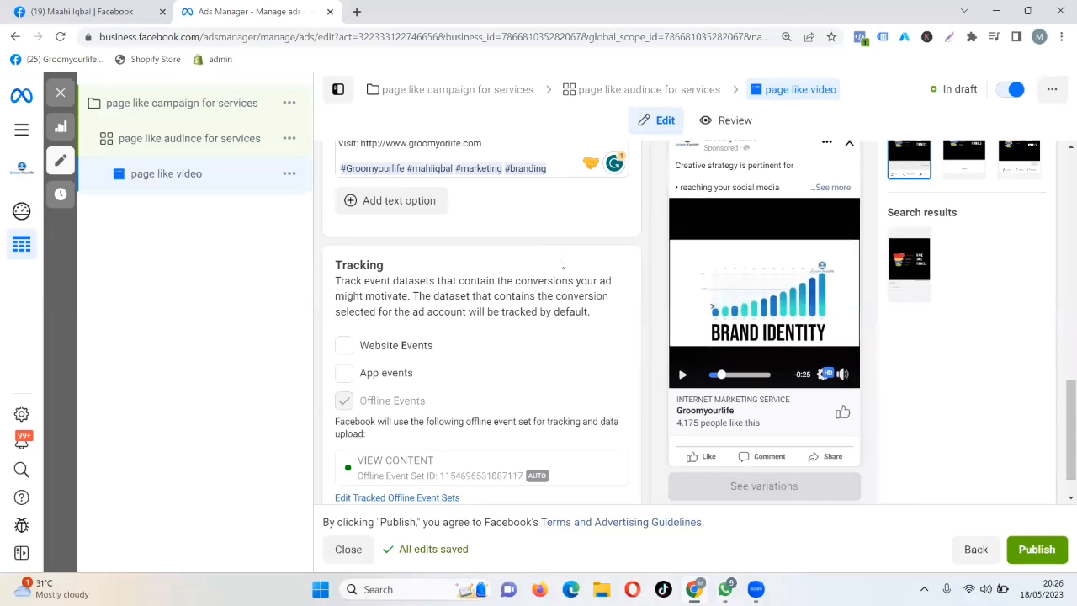
{"action": "scroll", "coordinate": [529, 252], "scroll_direction": "up", "scroll_amount": 1}
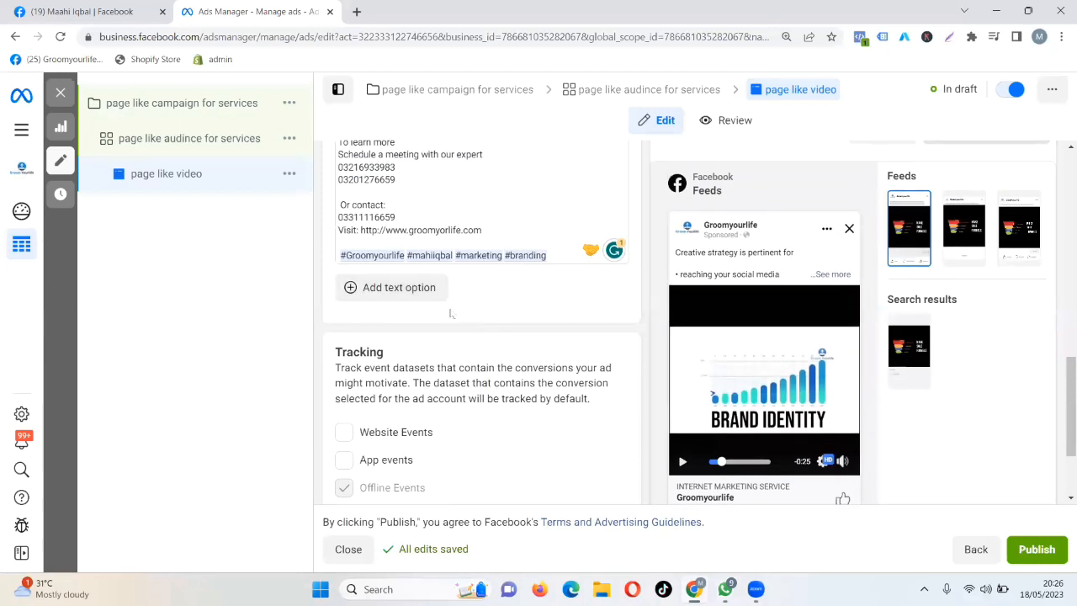
{"action": "scroll", "coordinate": [449, 312], "scroll_direction": "down", "scroll_amount": 2}
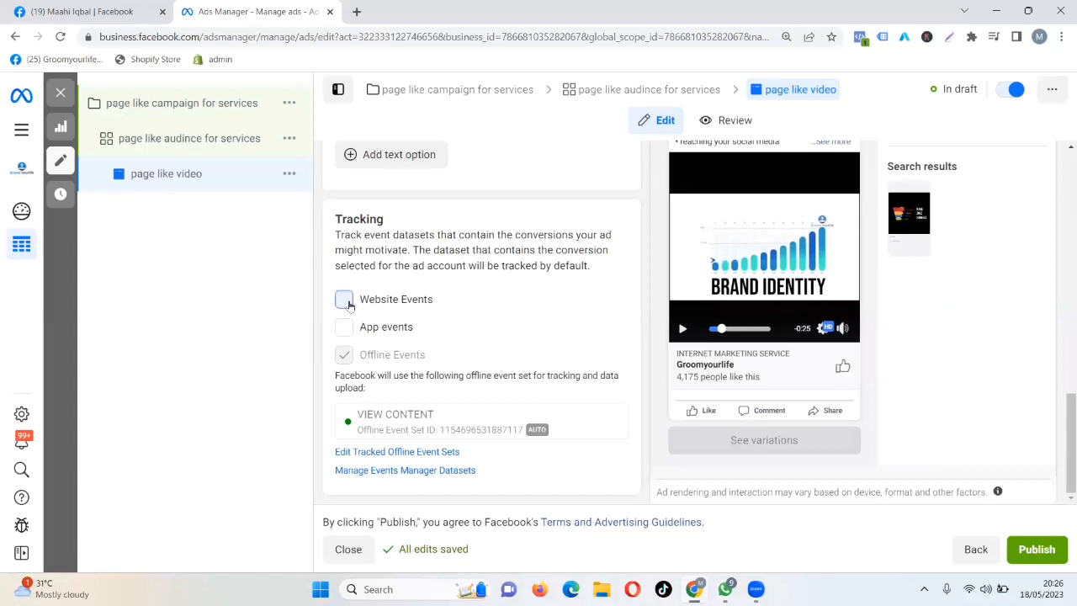
{"action": "left_click", "coordinate": [345, 300]}
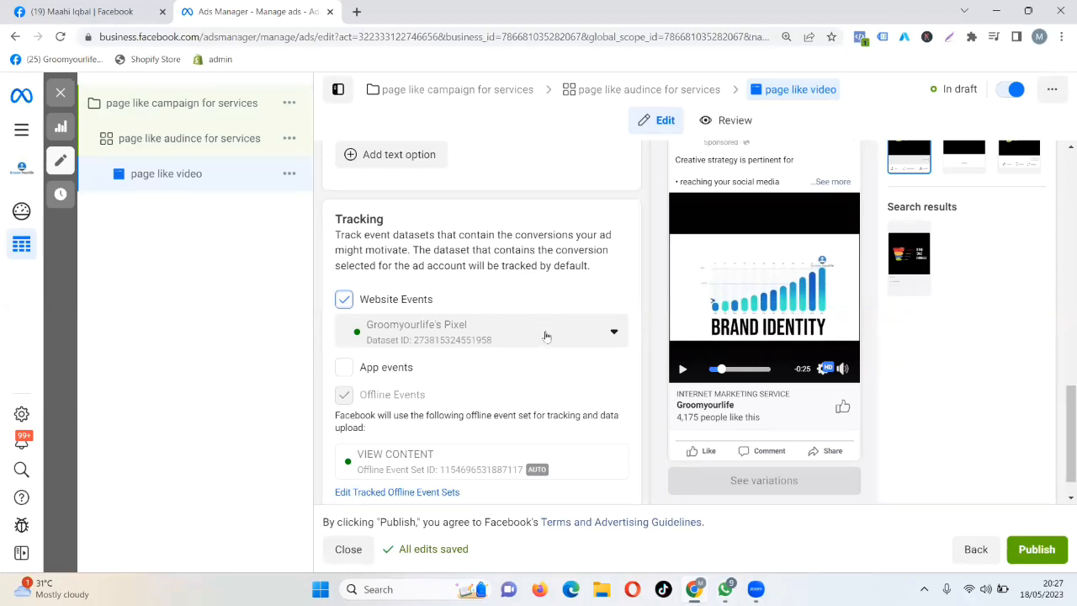
{"action": "scroll", "coordinate": [545, 337], "scroll_direction": "down", "scroll_amount": 1}
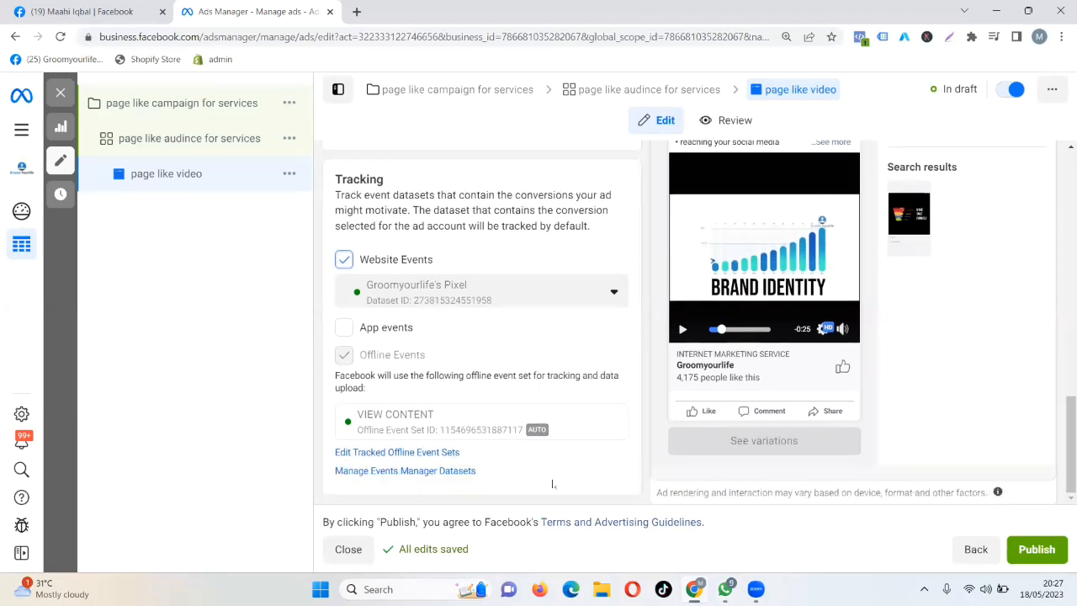
Step: Publish the page like campaign with its ad set and ad, and close the editor
{"action": "left_click", "coordinate": [1035, 551]}
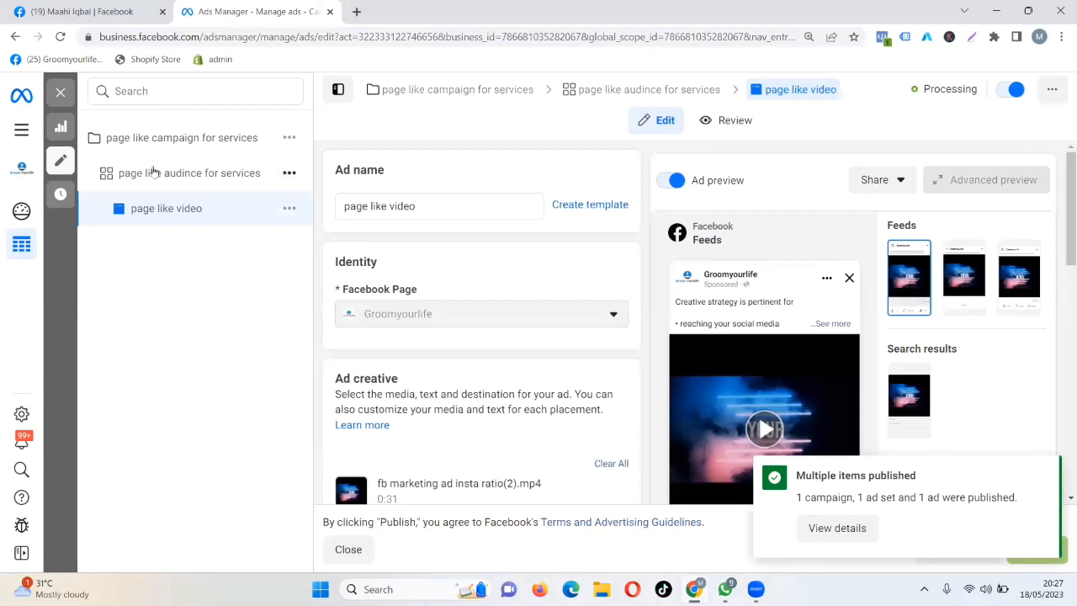
{"action": "left_click", "coordinate": [61, 94]}
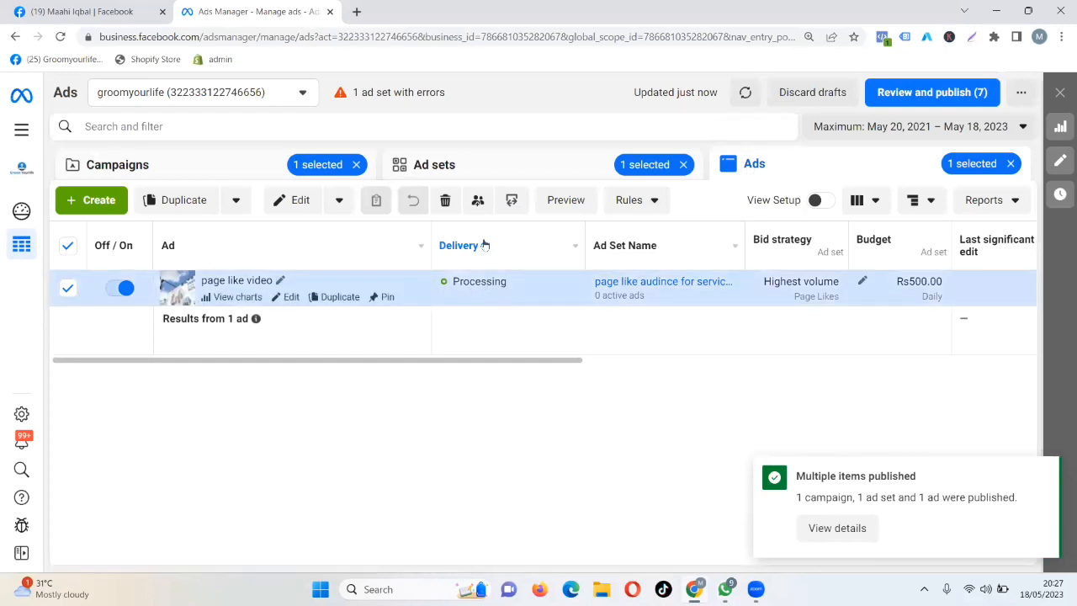
Step: Return to the campaign list by way of the ad sets, and clear the ad set, ad and campaign selections
{"action": "left_click", "coordinate": [472, 171]}
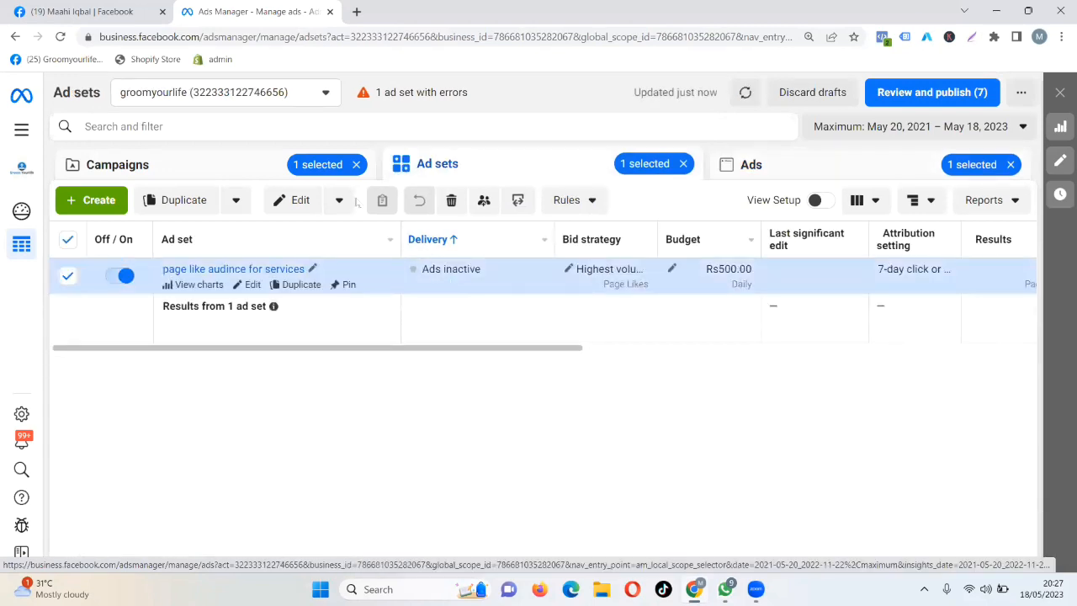
{"action": "left_click", "coordinate": [217, 175]}
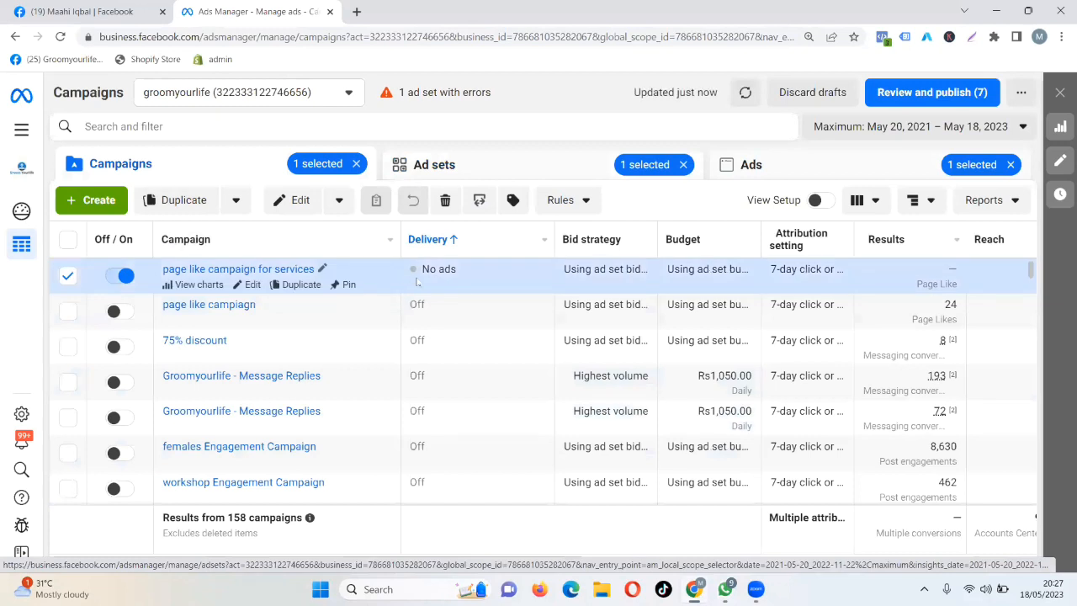
{"action": "left_click", "coordinate": [683, 165]}
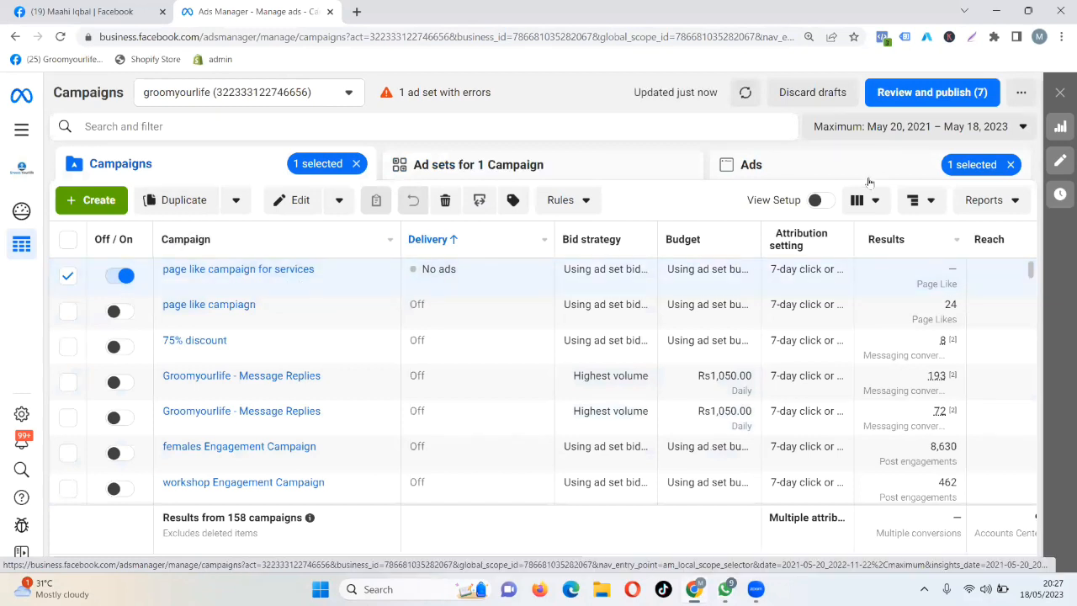
{"action": "left_click", "coordinate": [1012, 165]}
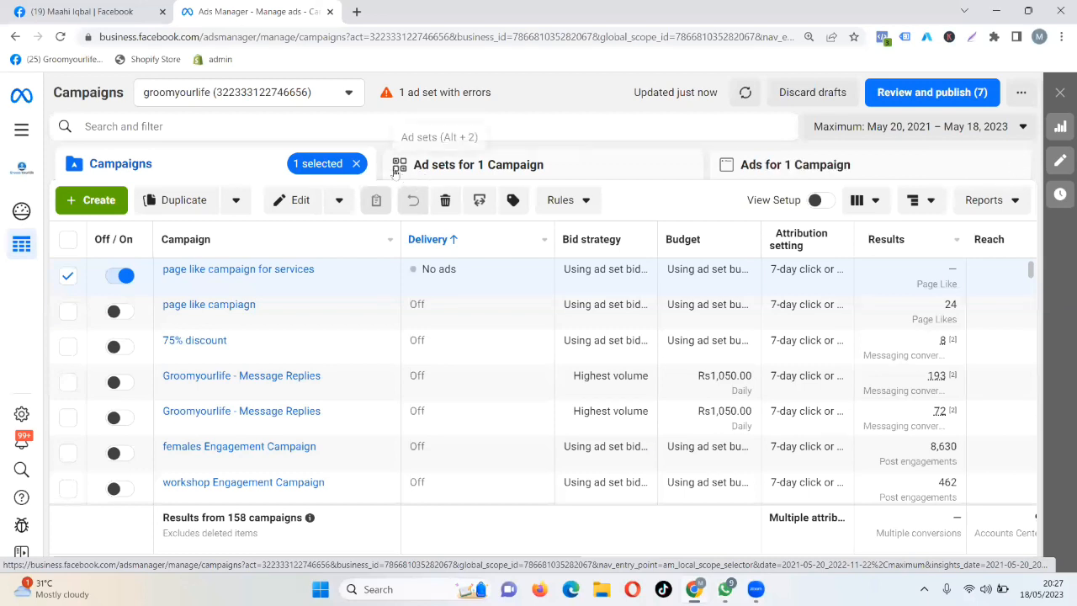
{"action": "left_click", "coordinate": [357, 164]}
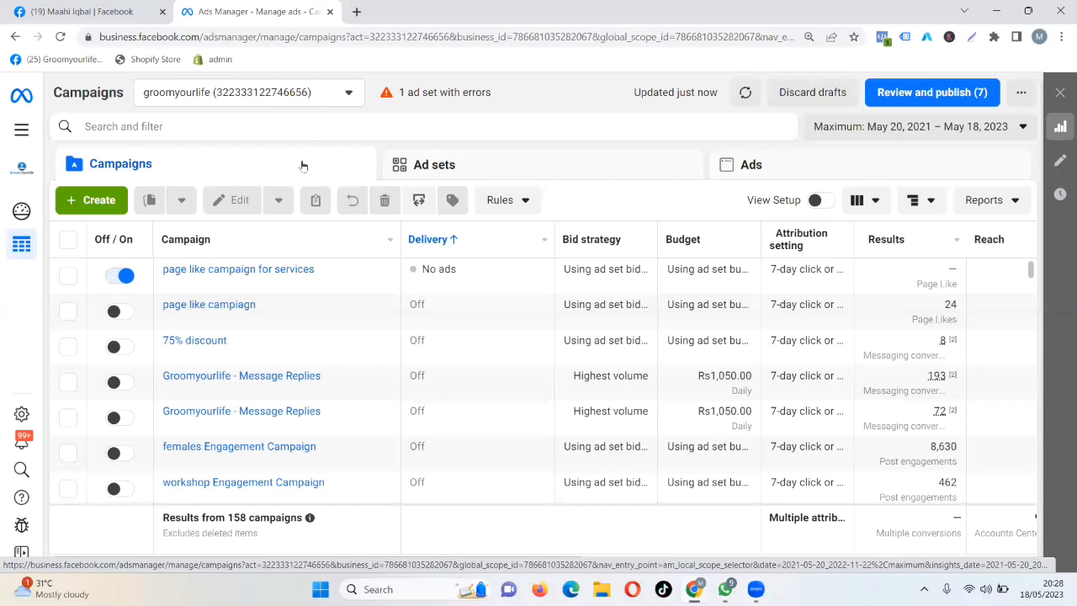
Step: Create a new campaign with the Auction buying type and the Engagement objective
{"action": "left_click", "coordinate": [91, 200]}
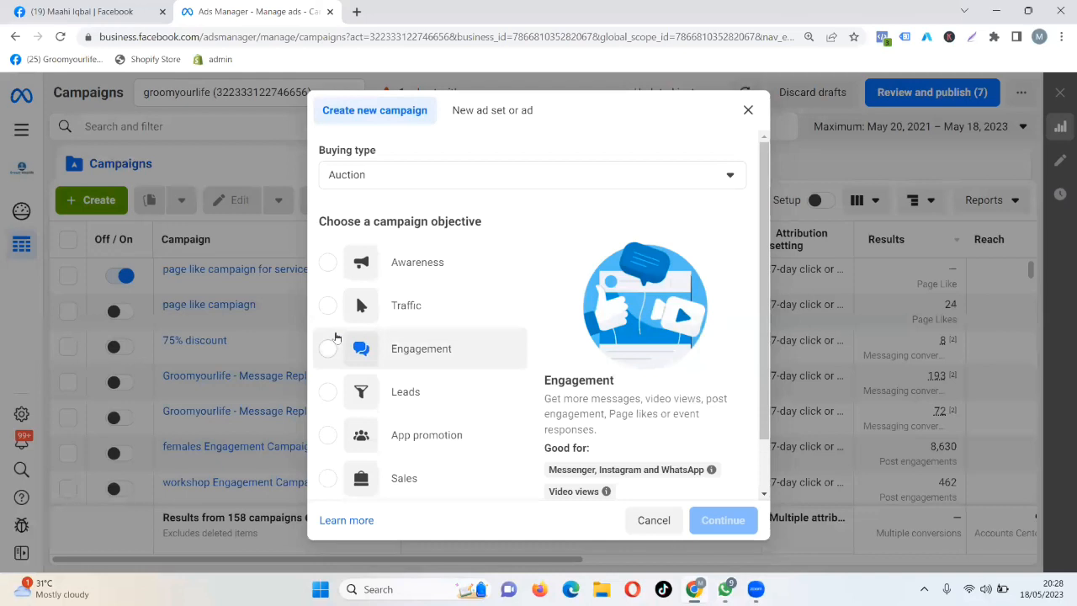
{"action": "left_click", "coordinate": [328, 347]}
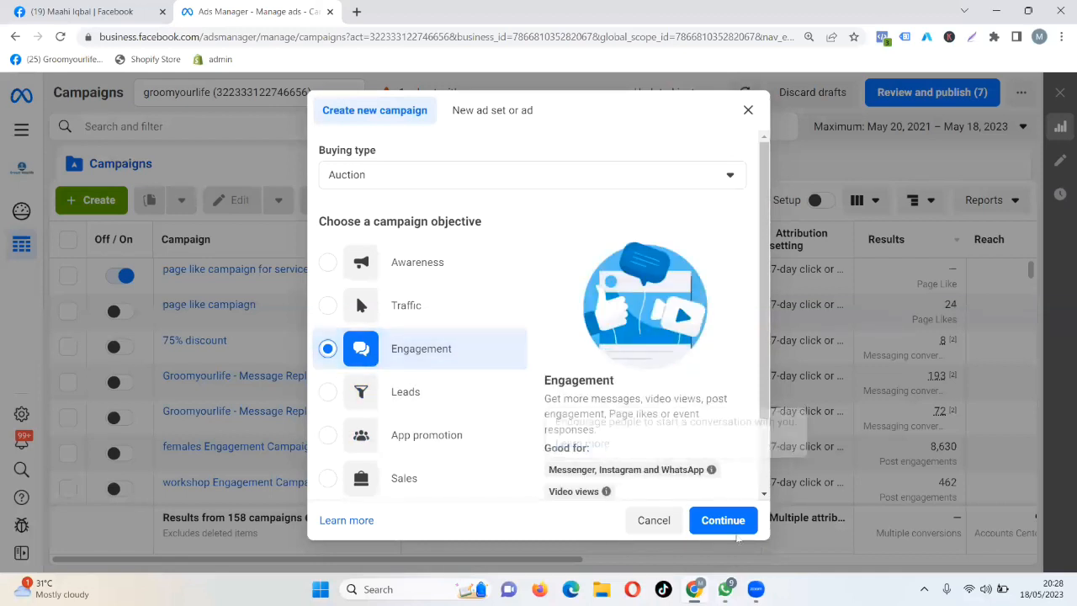
{"action": "left_click", "coordinate": [723, 518]}
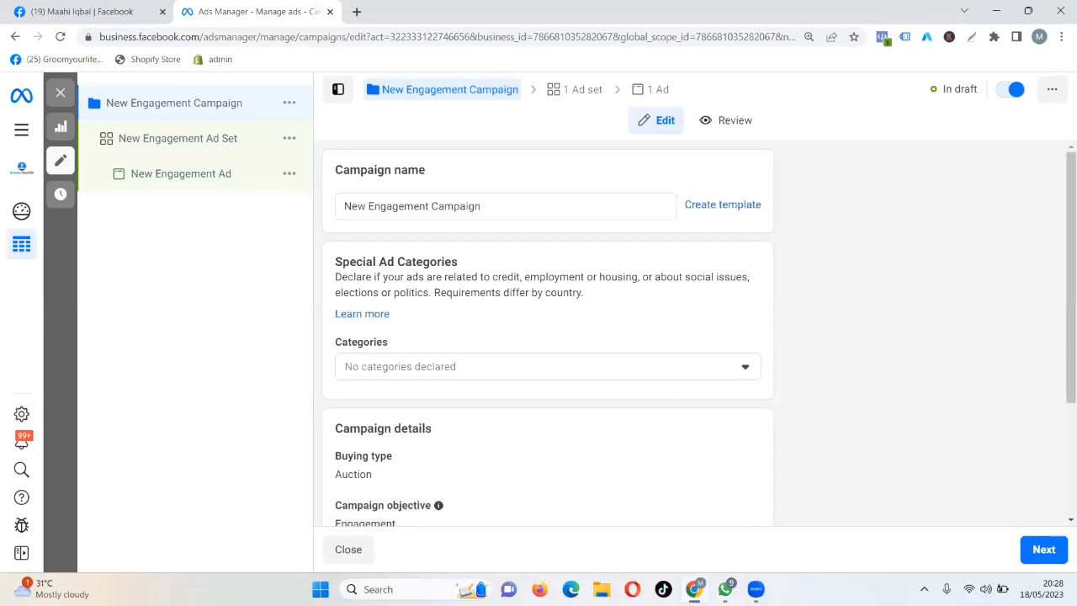
Step: Switch to the open Facebook profile page and look through its posts for one that could be advertised
{"action": "left_click", "coordinate": [694, 589]}
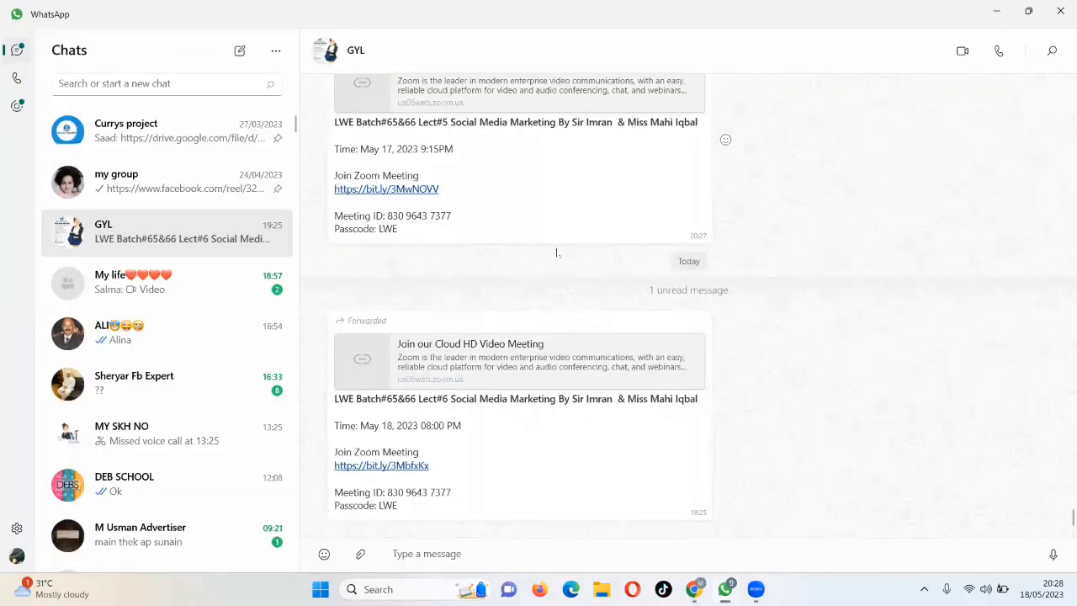
{"action": "left_click", "coordinate": [694, 589]}
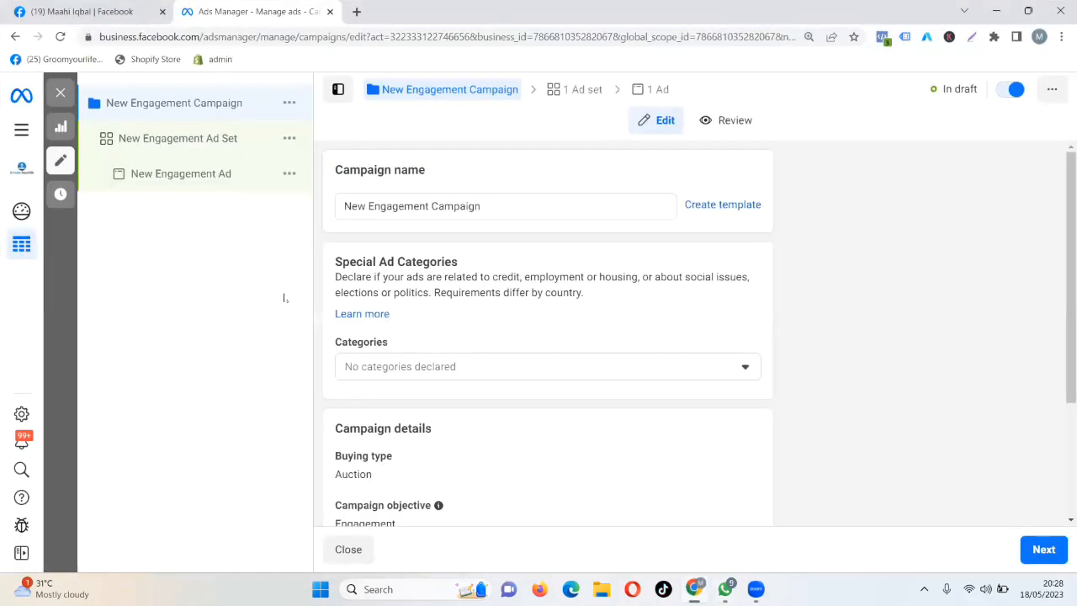
{"action": "left_click", "coordinate": [103, 8]}
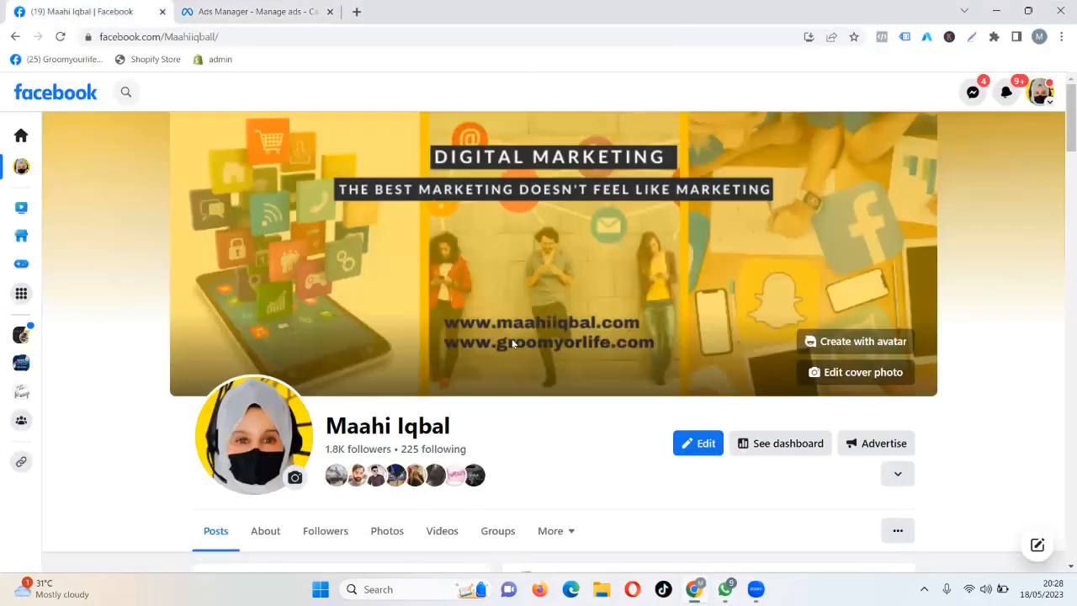
{"action": "scroll", "coordinate": [642, 404], "scroll_direction": "down", "scroll_amount": 3}
{"action": "scroll", "coordinate": [642, 405], "scroll_direction": "down", "scroll_amount": 10}
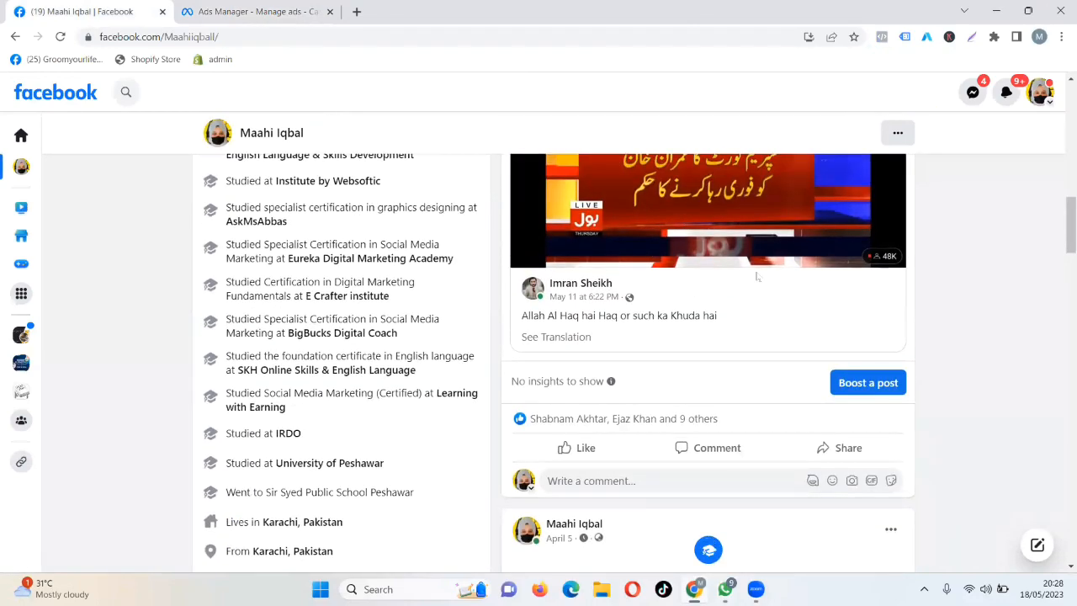
{"action": "scroll", "coordinate": [657, 277], "scroll_direction": "up", "scroll_amount": 3}
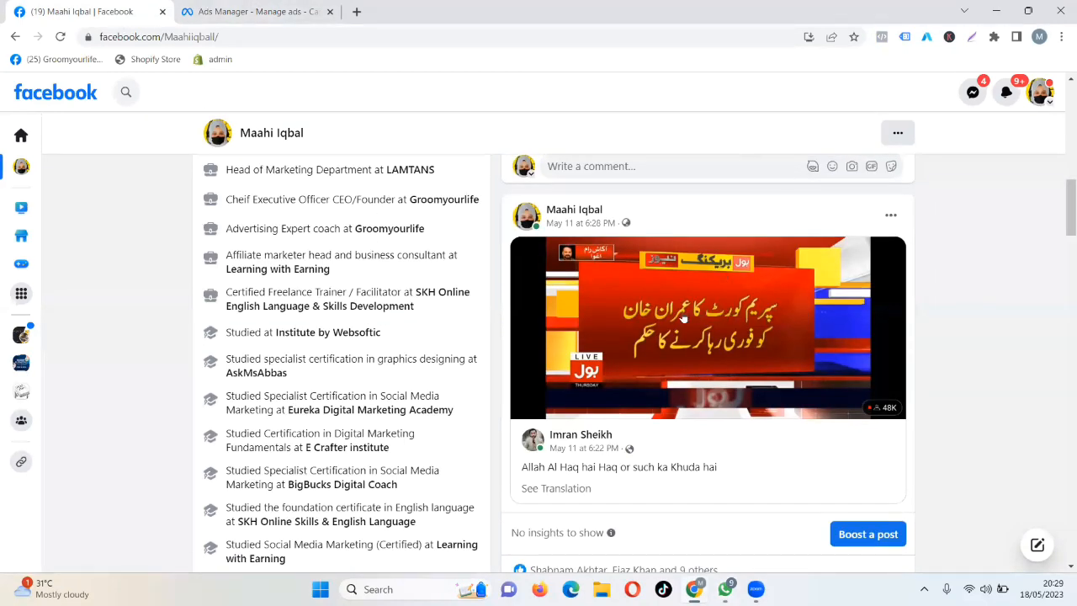
Step: Return to Ads Manager and rename the new campaign "Engagement Campaign 1"
{"action": "left_click", "coordinate": [229, 11]}
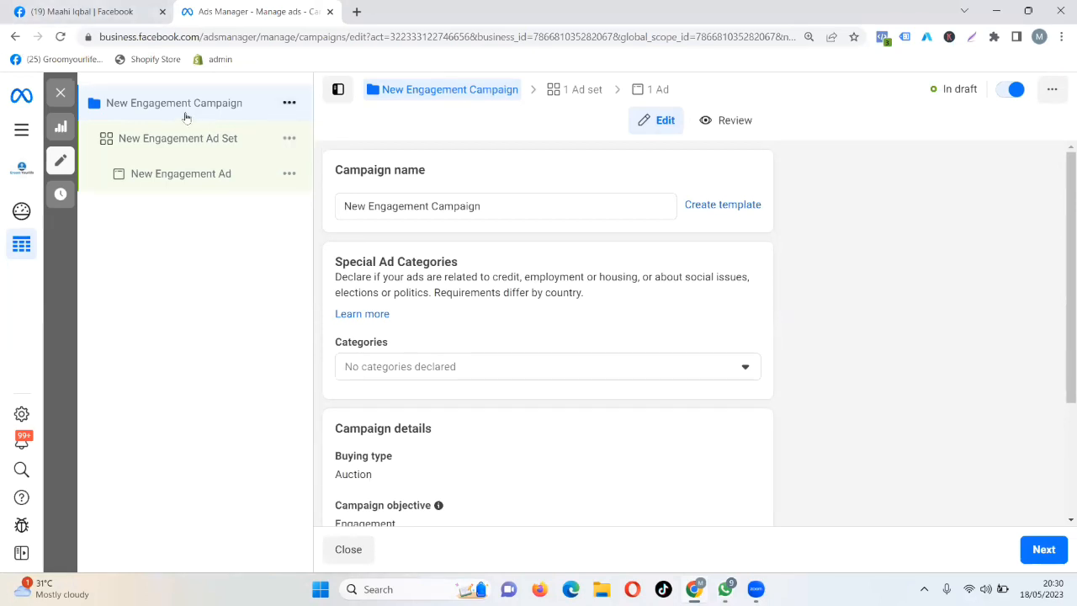
{"action": "left_click", "coordinate": [369, 206]}
{"action": "key", "text": "BackSpace"}
{"action": "key", "text": "BackSpace"}
{"action": "key", "text": "BackSpace"}
{"action": "key", "text": "BackSpace"}
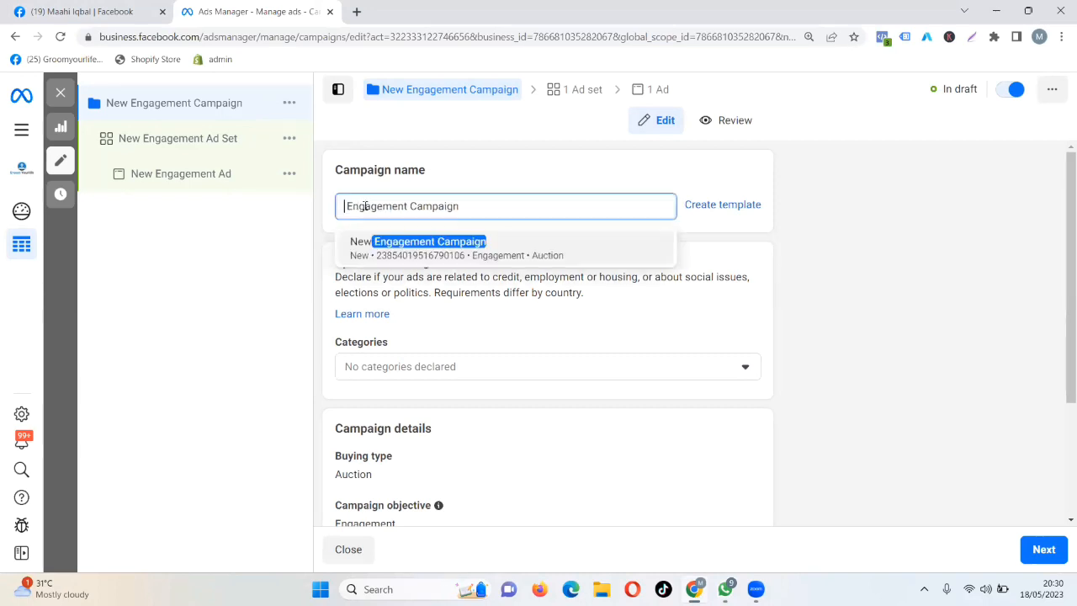
{"action": "left_click", "coordinate": [513, 207]}
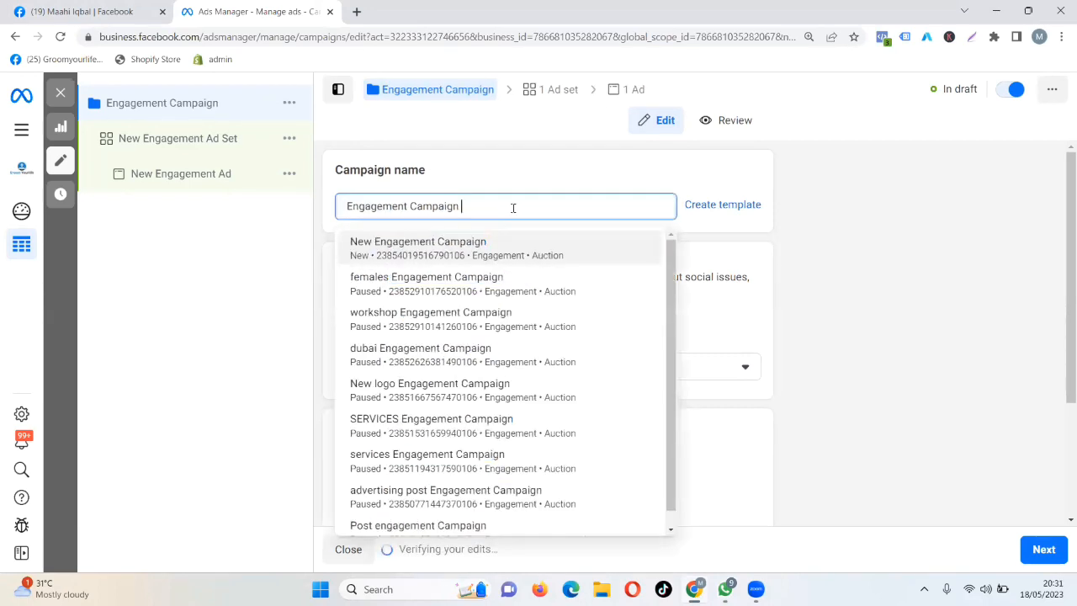
{"action": "type", "text": "1"}
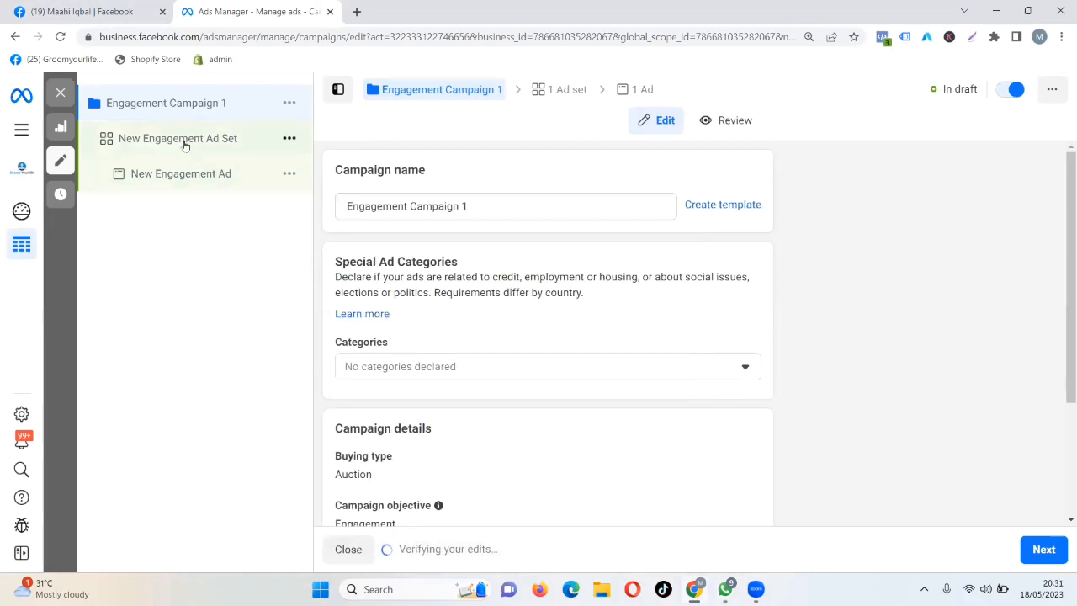
Step: Open the new engagement ad set and rename it "Engagement aduince"
{"action": "left_click", "coordinate": [185, 145]}
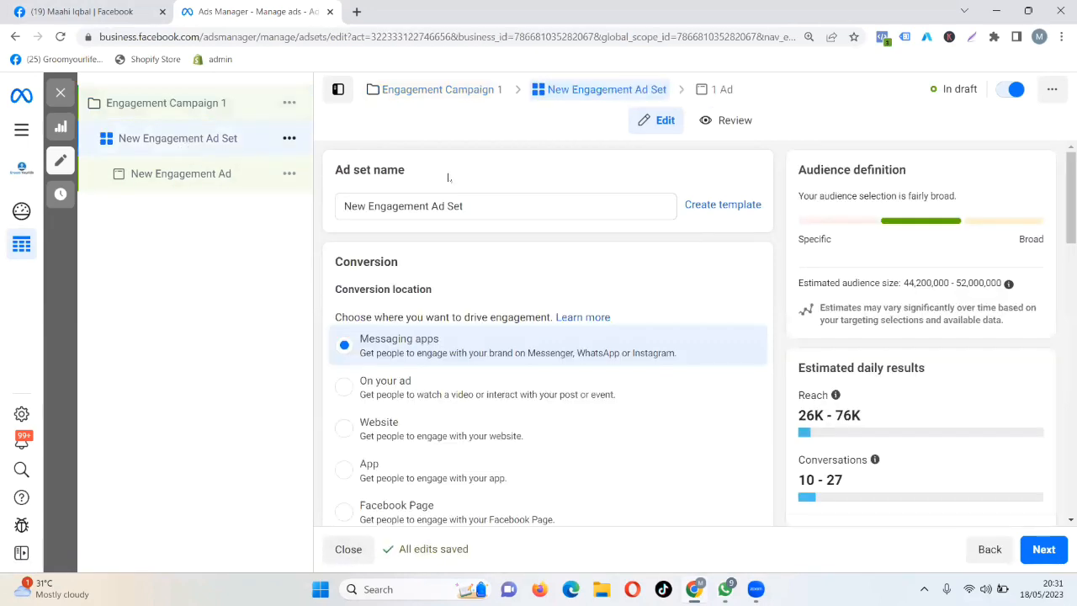
{"action": "left_click", "coordinate": [488, 205]}
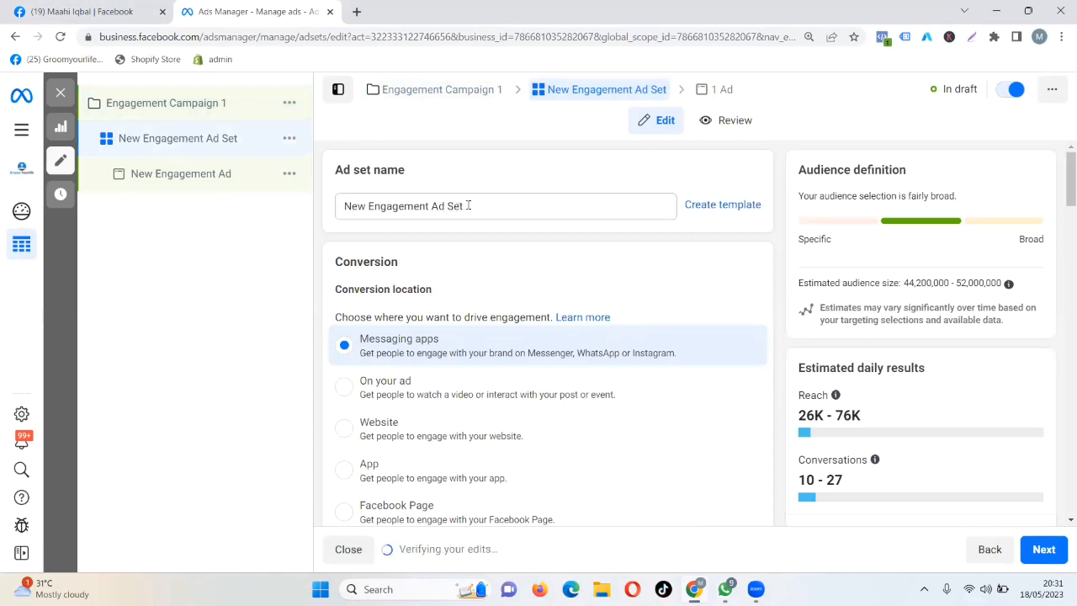
{"action": "key", "text": "BackSpace"}
{"action": "key", "text": "BackSpace"}
{"action": "key", "text": "BackSpace"}
{"action": "key", "text": "BackSpace"}
{"action": "key", "text": "BackSpace"}
{"action": "key", "text": "BackSpace"}
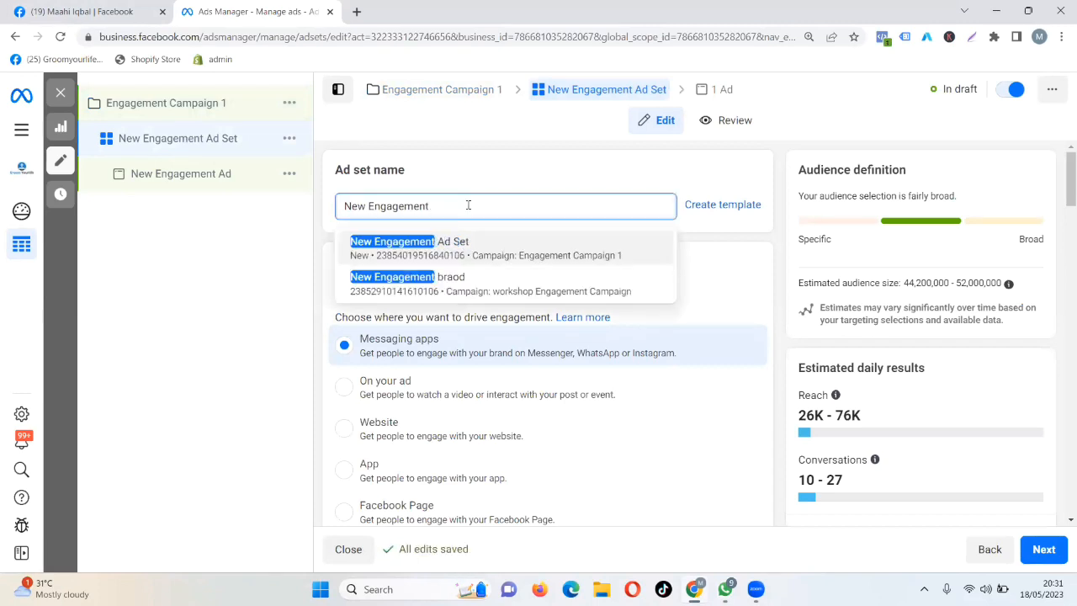
{"action": "type", "text": "adu"}
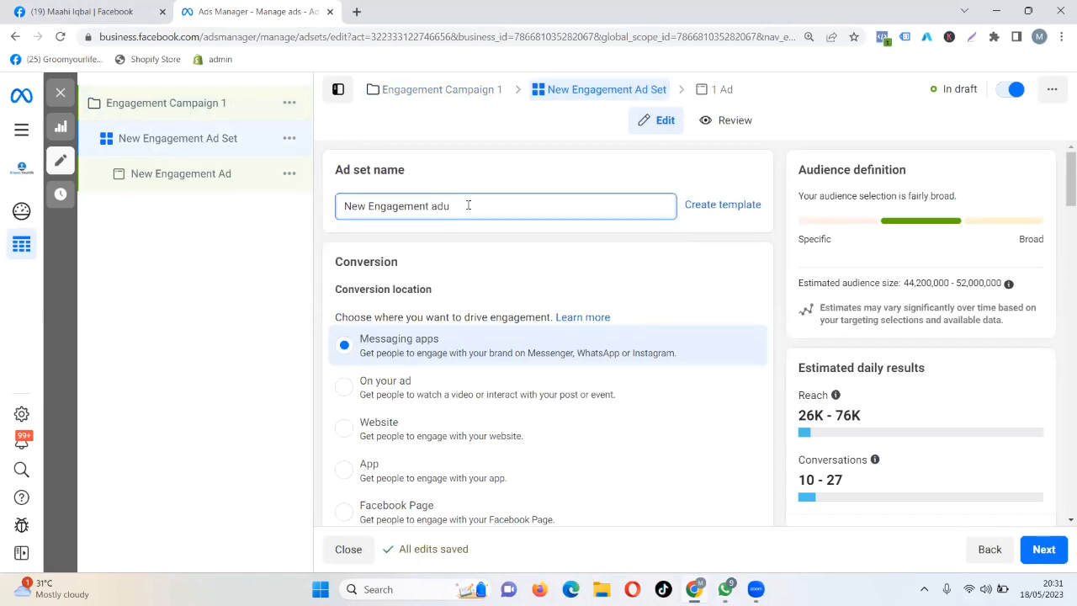
{"action": "type", "text": "inoe"}
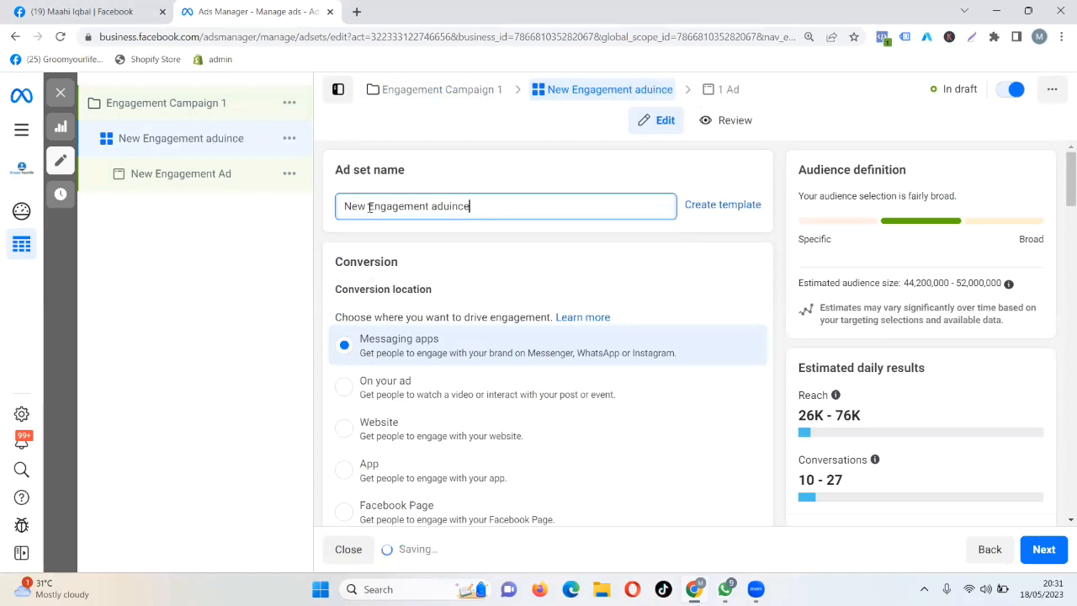
{"action": "left_click", "coordinate": [368, 206]}
{"action": "key", "text": "BackSpace"}
{"action": "key", "text": "BackSpace"}
{"action": "key", "text": "BackSpace"}
{"action": "key", "text": "BackSpace"}
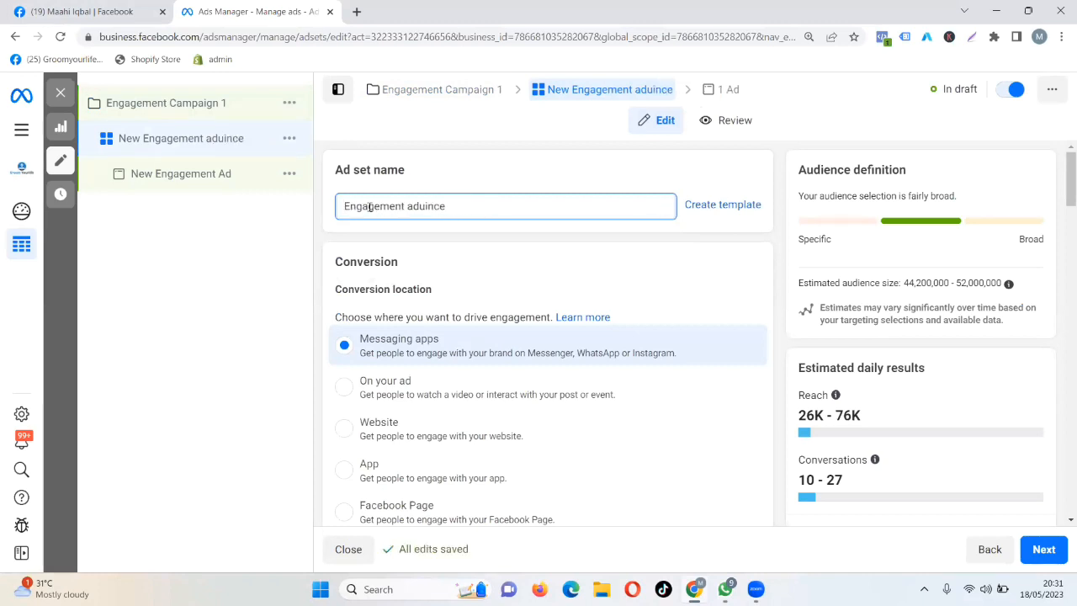
Step: Set the ad set's conversion location to "On your ad" and its engagement type to "Post engagement"
{"action": "scroll", "coordinate": [479, 306], "scroll_direction": "down", "scroll_amount": 2}
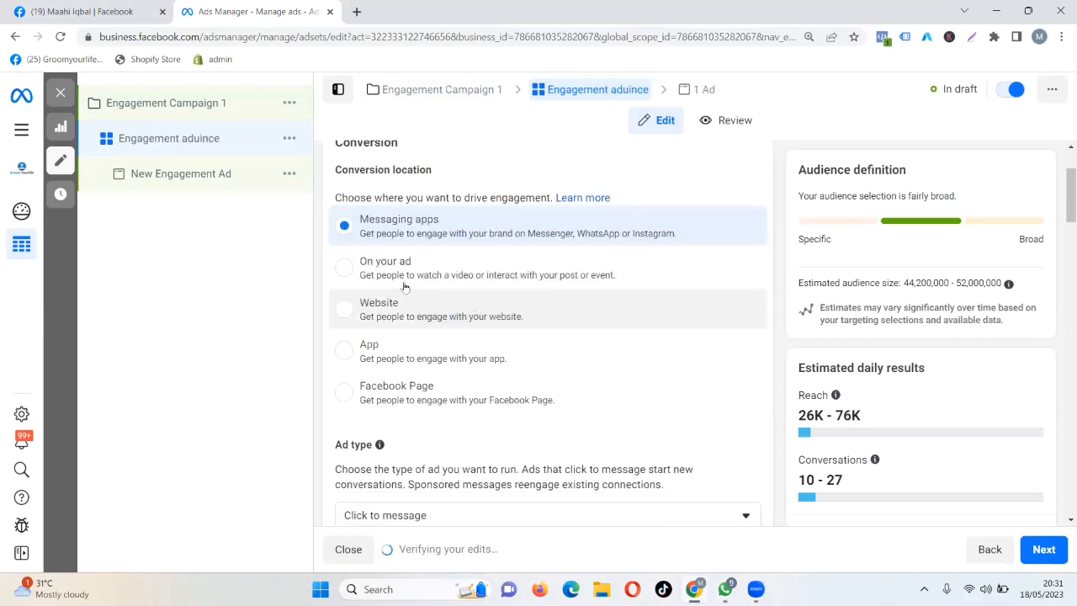
{"action": "left_click", "coordinate": [345, 268]}
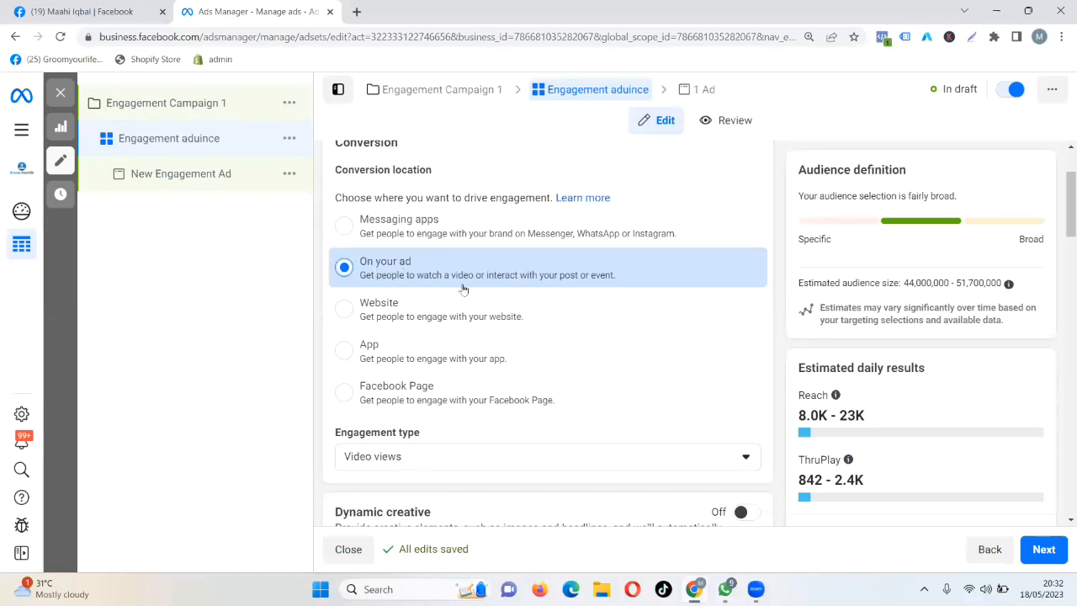
{"action": "scroll", "coordinate": [462, 288], "scroll_direction": "down", "scroll_amount": 2}
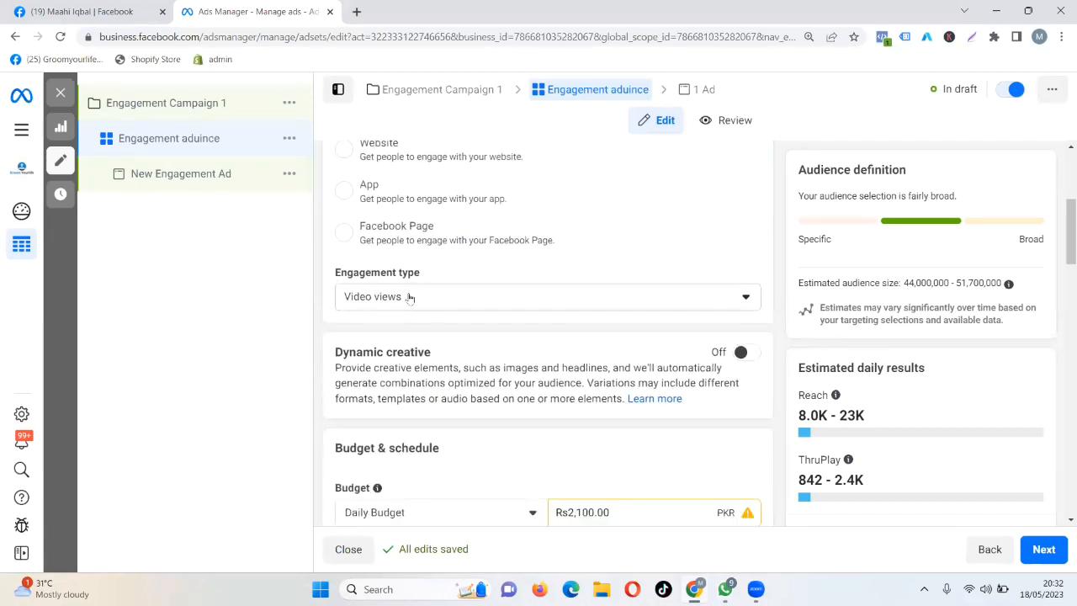
{"action": "left_click", "coordinate": [404, 299]}
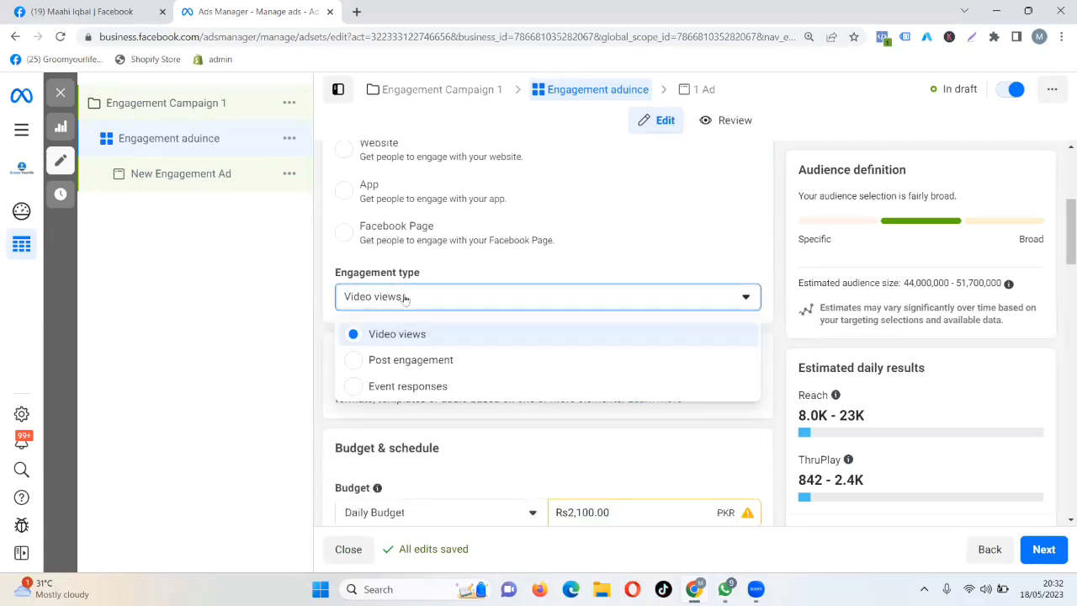
{"action": "left_click", "coordinate": [353, 364]}
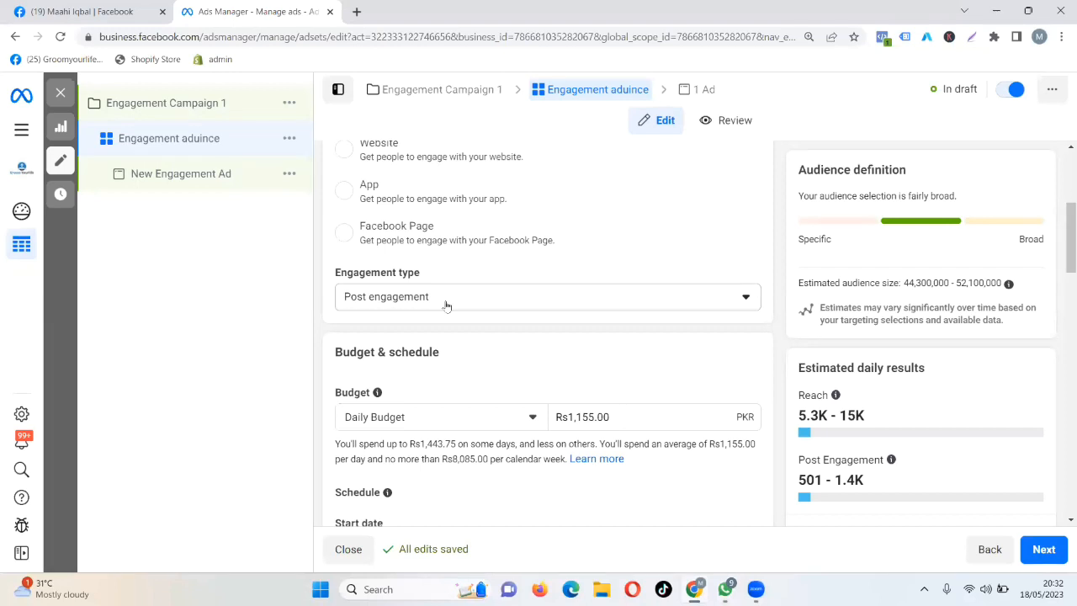
Step: Set the ad set's daily budget to Rs300
{"action": "scroll", "coordinate": [446, 305], "scroll_direction": "down", "scroll_amount": 2}
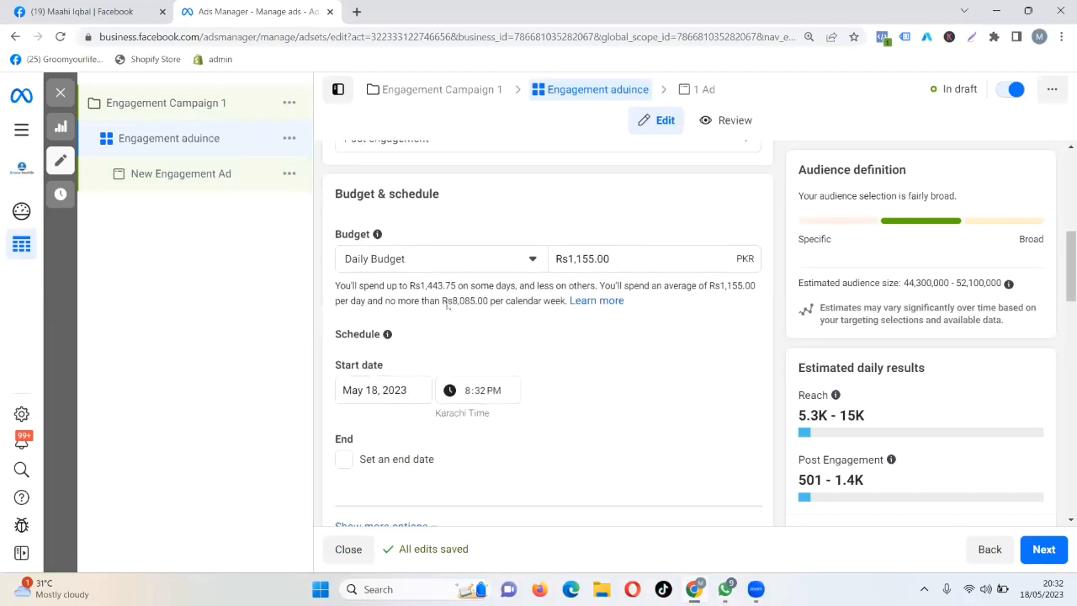
{"action": "left_click", "coordinate": [637, 249]}
{"action": "key", "text": "BackSpace"}
{"action": "key", "text": "BackSpace"}
{"action": "key", "text": "BackSpace"}
{"action": "key", "text": "BackSpace"}
{"action": "key", "text": "BackSpace"}
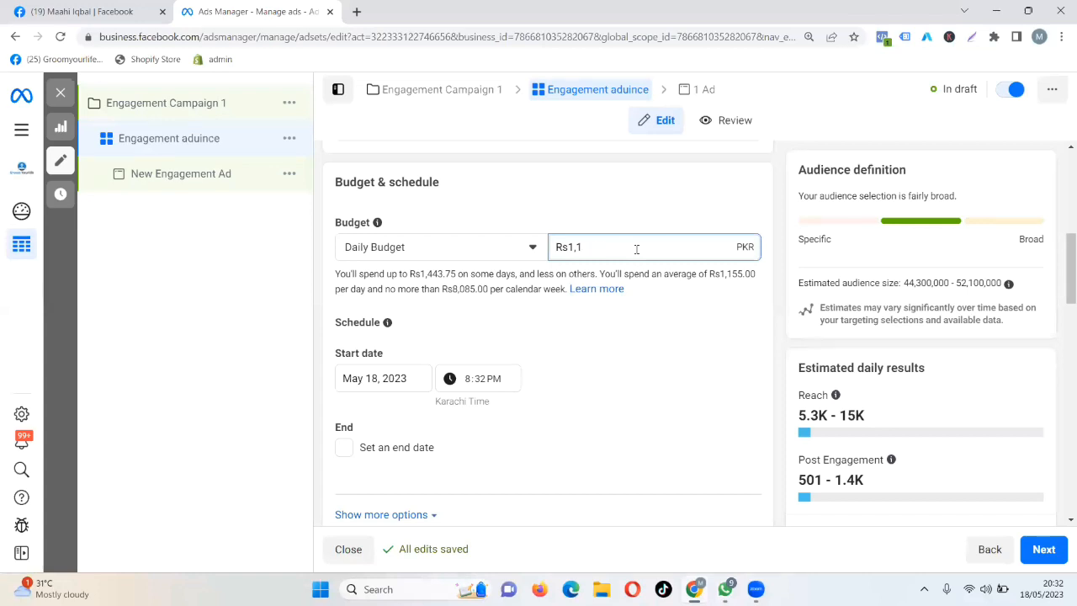
{"action": "key", "text": "BackSpace"}
{"action": "key", "text": "BackSpace"}
{"action": "key", "text": "BackSpace"}
{"action": "type", "text": "300"}
{"action": "left_click", "coordinate": [681, 375]}
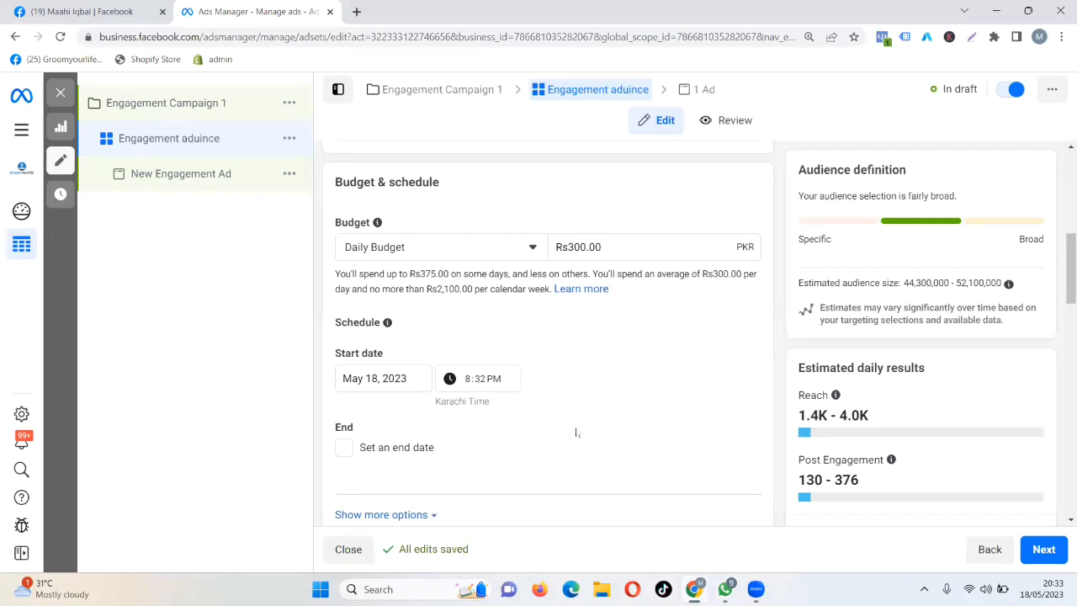
Step: Set the audience's age range to 26 to 50
{"action": "scroll", "coordinate": [576, 432], "scroll_direction": "down", "scroll_amount": 1}
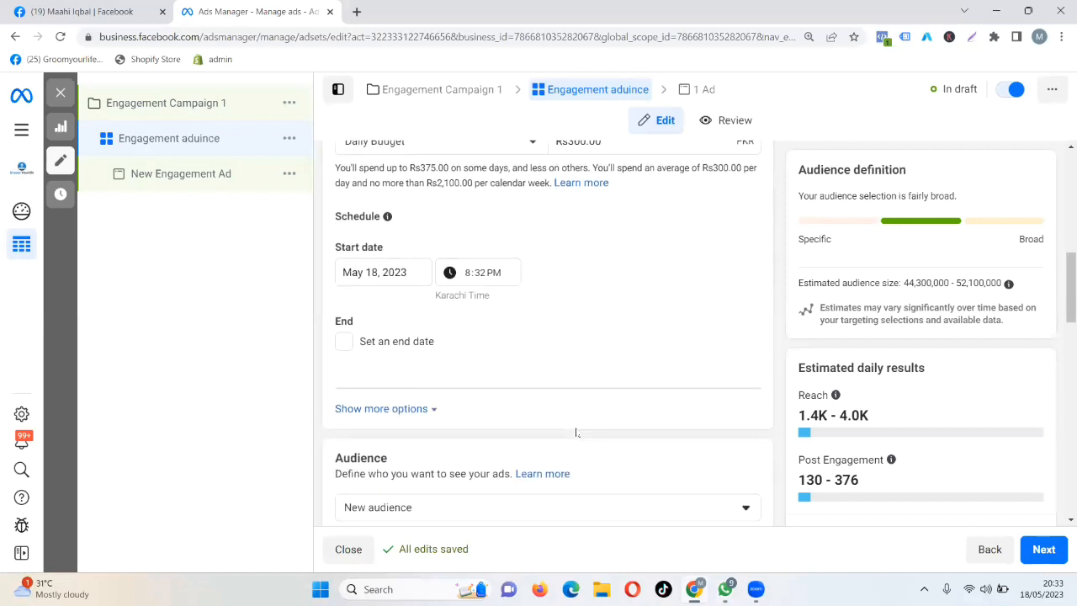
{"action": "scroll", "coordinate": [576, 432], "scroll_direction": "down", "scroll_amount": 4}
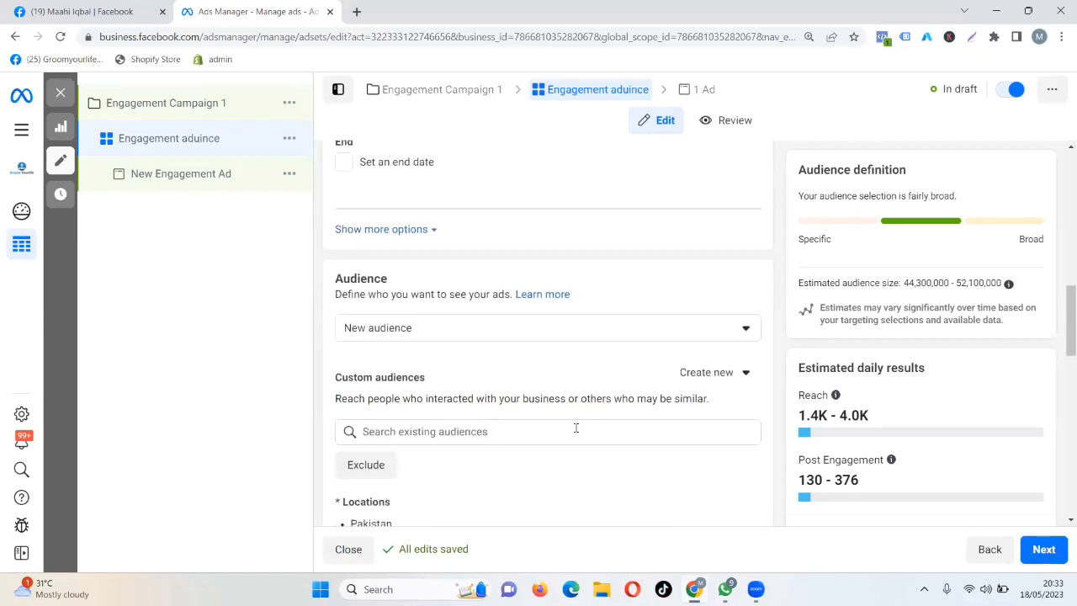
{"action": "scroll", "coordinate": [576, 432], "scroll_direction": "down", "scroll_amount": 1}
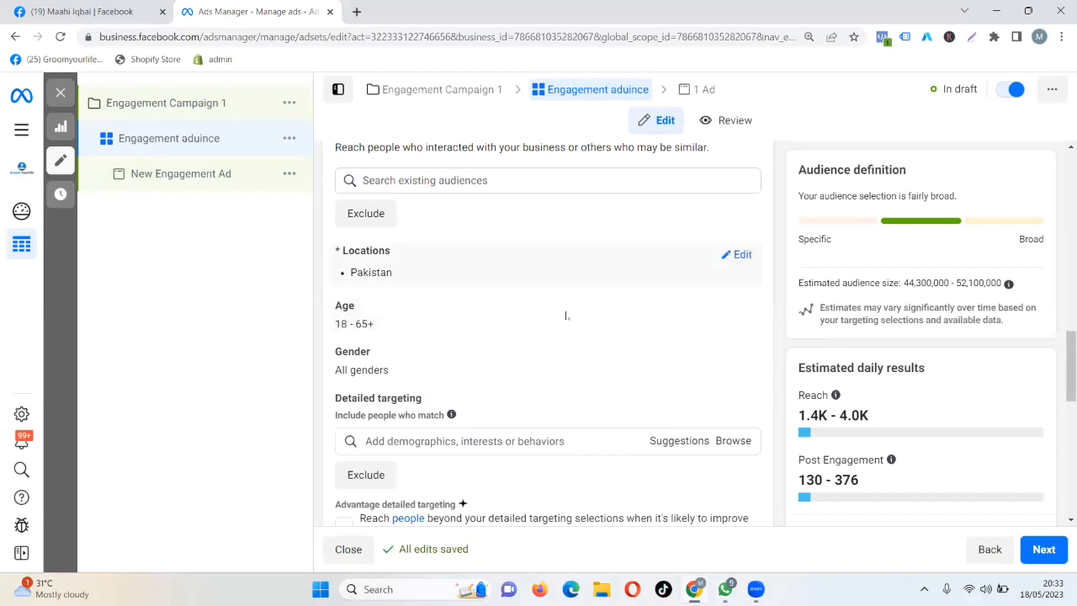
{"action": "scroll", "coordinate": [569, 317], "scroll_direction": "down", "scroll_amount": 1}
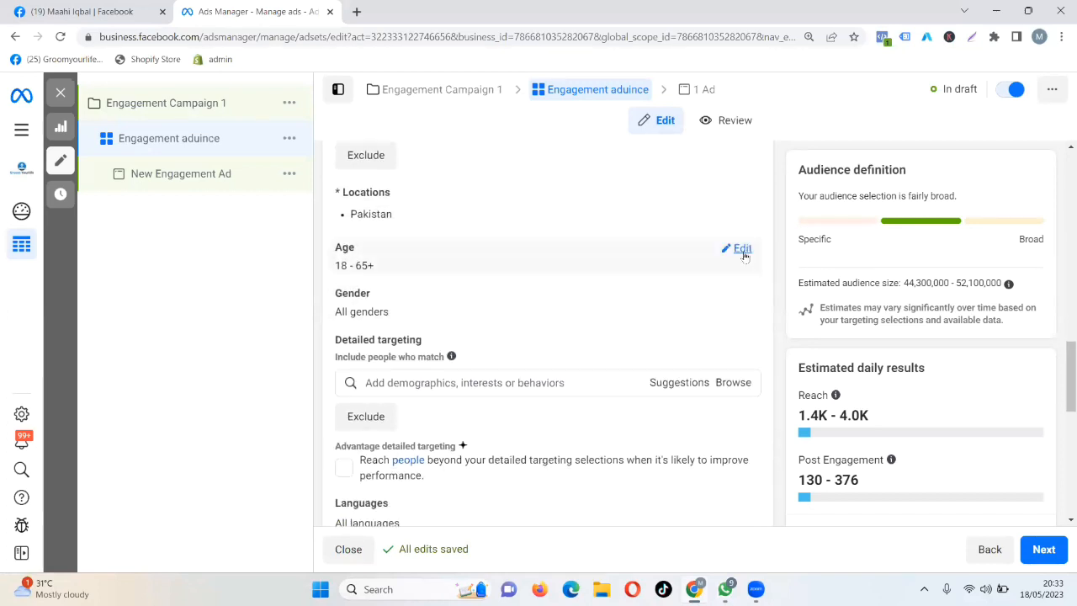
{"action": "left_click", "coordinate": [740, 249]}
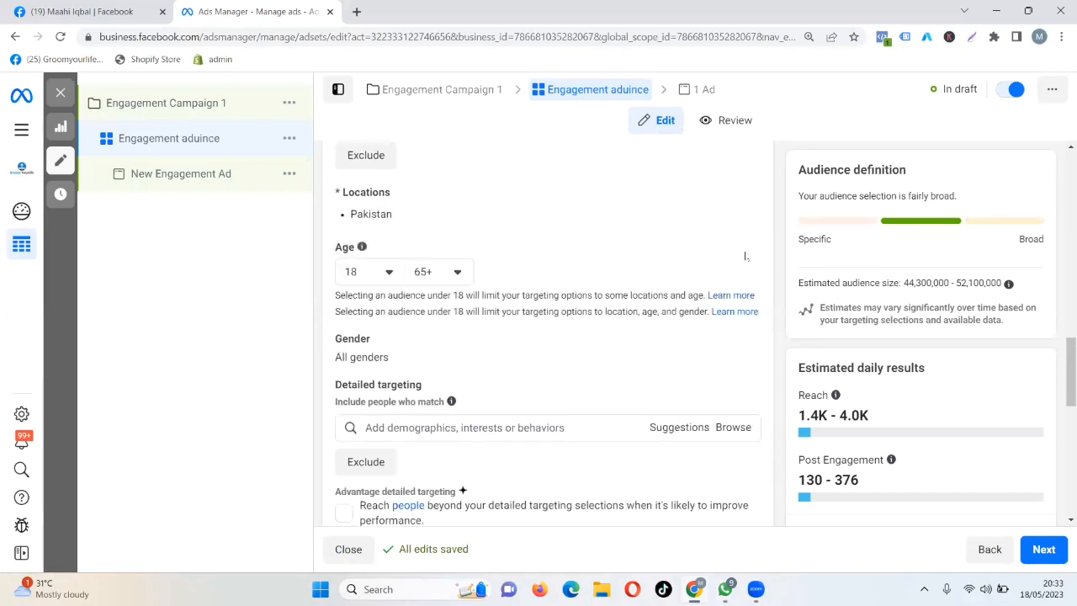
{"action": "left_click", "coordinate": [389, 271]}
{"action": "scroll", "coordinate": [359, 437], "scroll_direction": "down", "scroll_amount": 2}
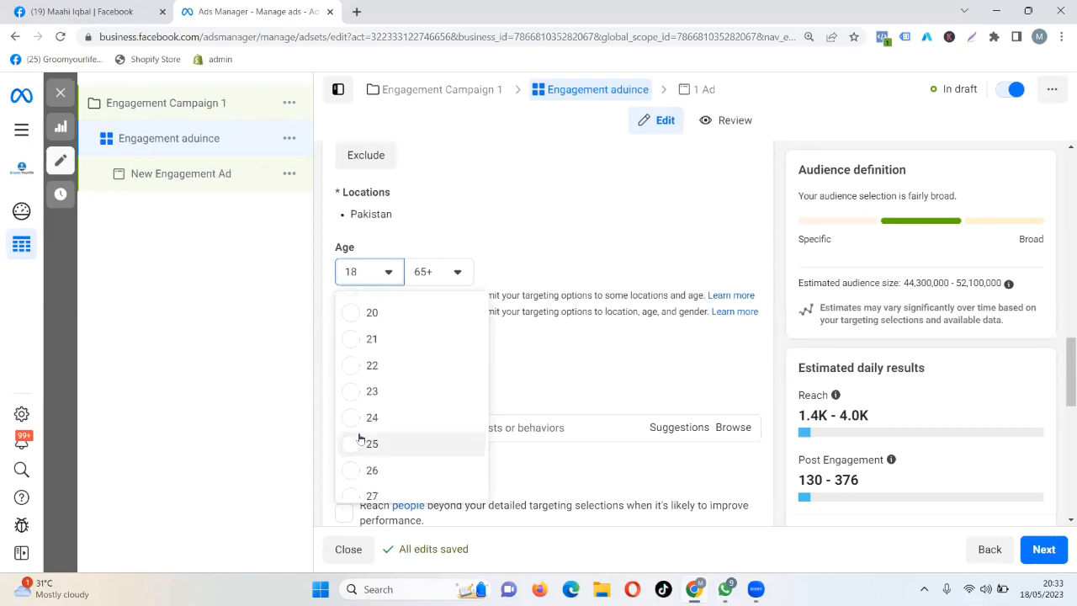
{"action": "left_click", "coordinate": [353, 469]}
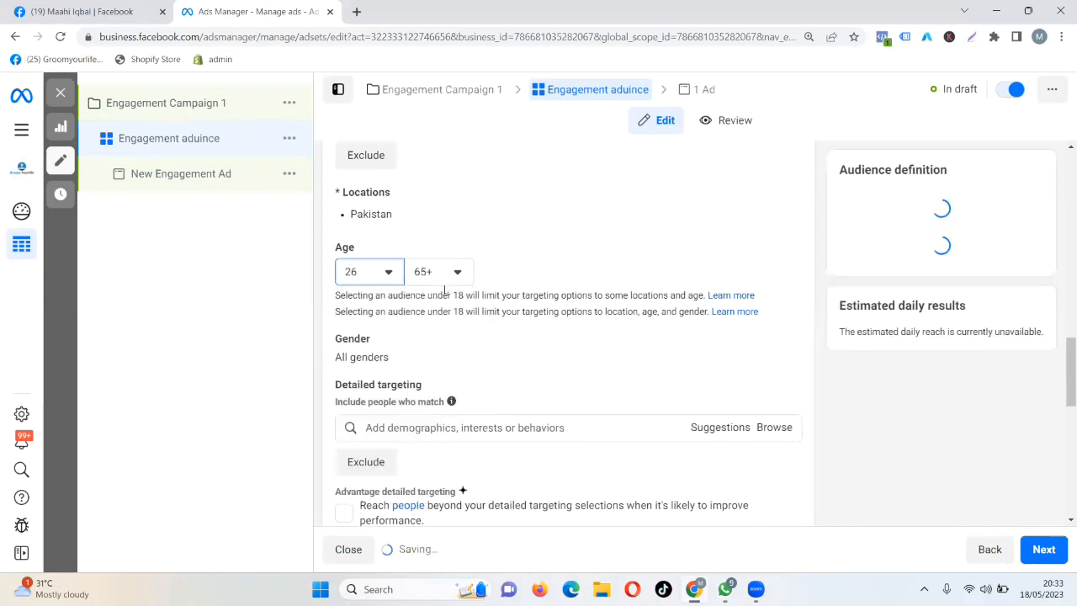
{"action": "left_click", "coordinate": [448, 274]}
{"action": "scroll", "coordinate": [445, 392], "scroll_direction": "up", "scroll_amount": 3}
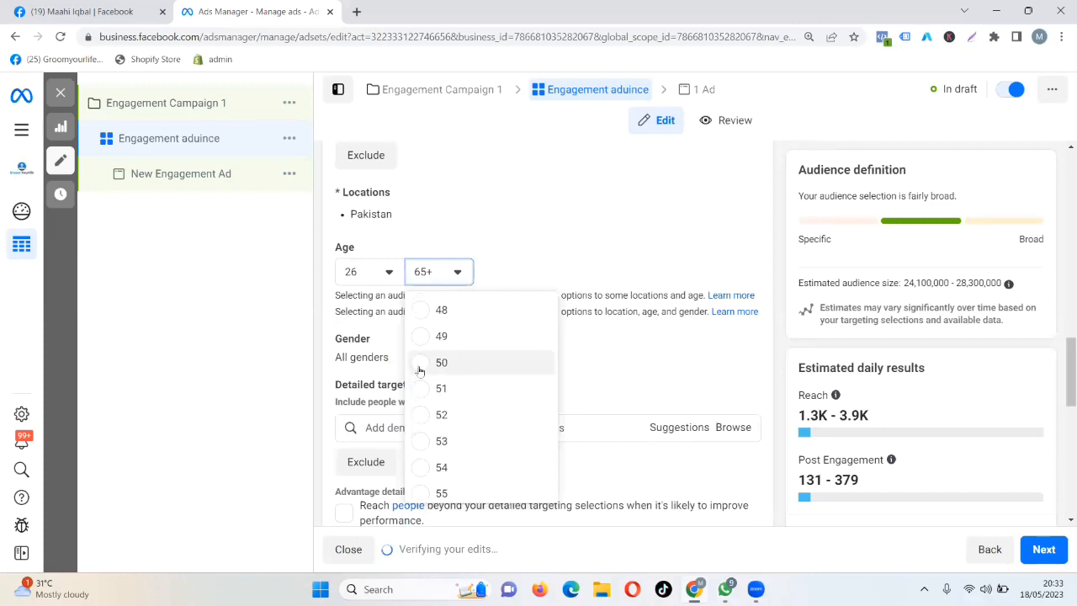
{"action": "left_click", "coordinate": [420, 365]}
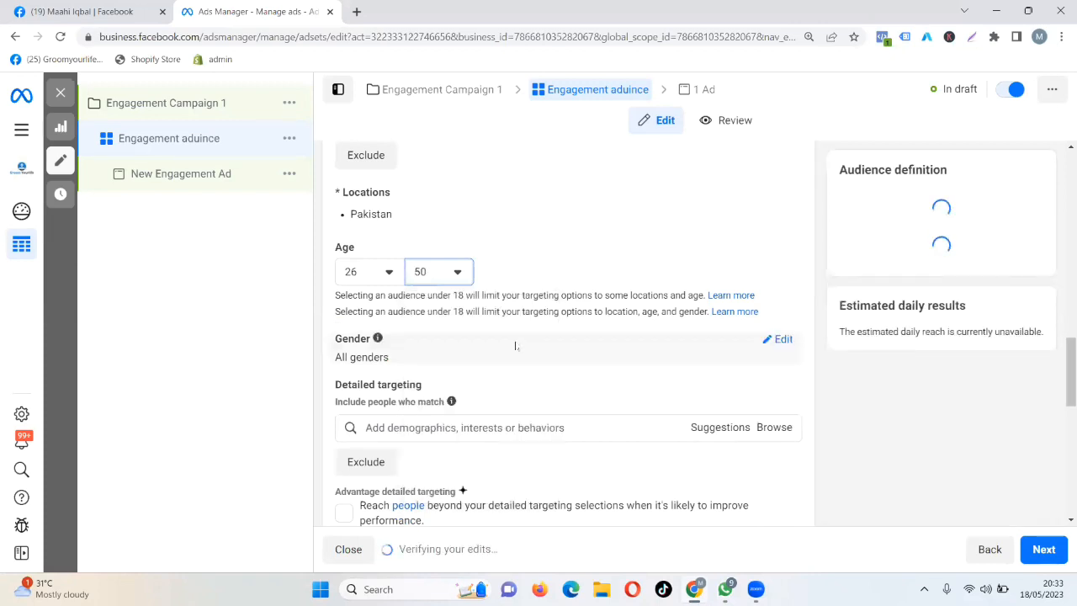
Step: Search the detailed targeting for "social media marketing" and add the interest "Social media marketing (marketing)" to the audience
{"action": "scroll", "coordinate": [516, 345], "scroll_direction": "down", "scroll_amount": 1}
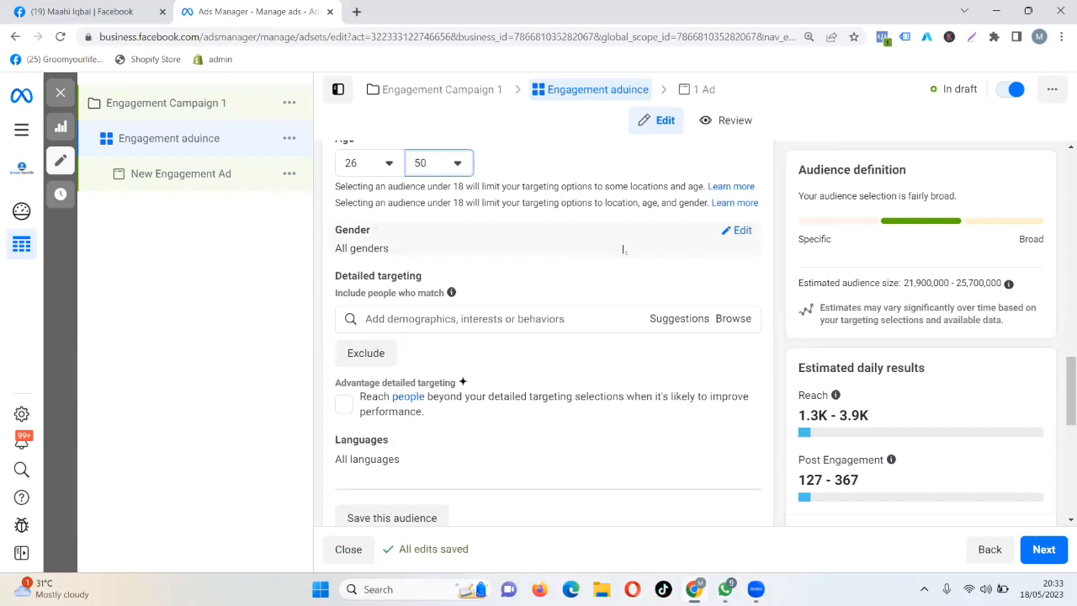
{"action": "scroll", "coordinate": [631, 255], "scroll_direction": "down", "scroll_amount": 1}
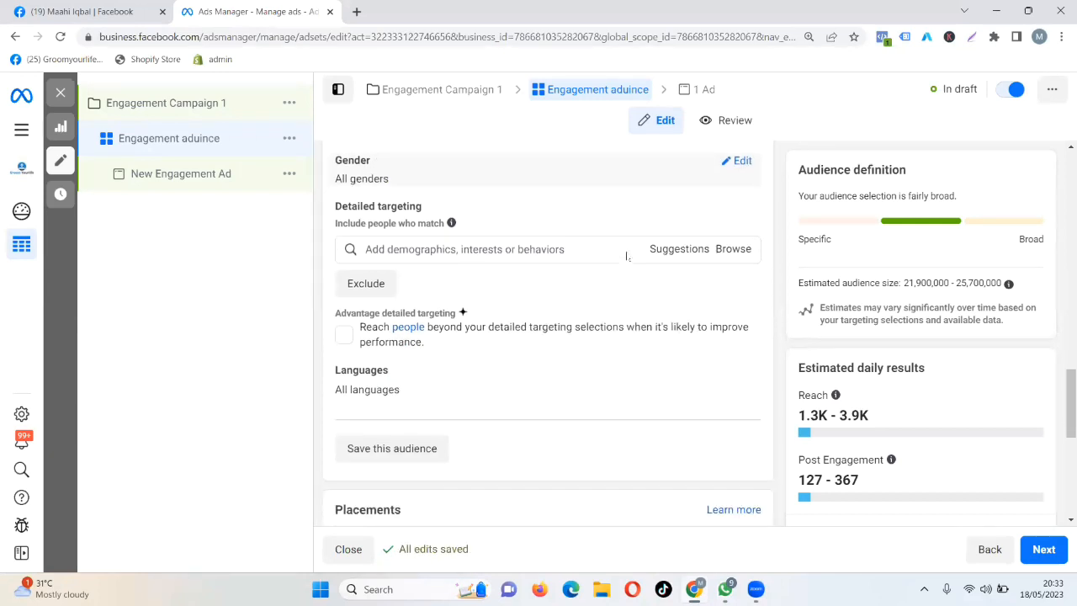
{"action": "left_click", "coordinate": [530, 241]}
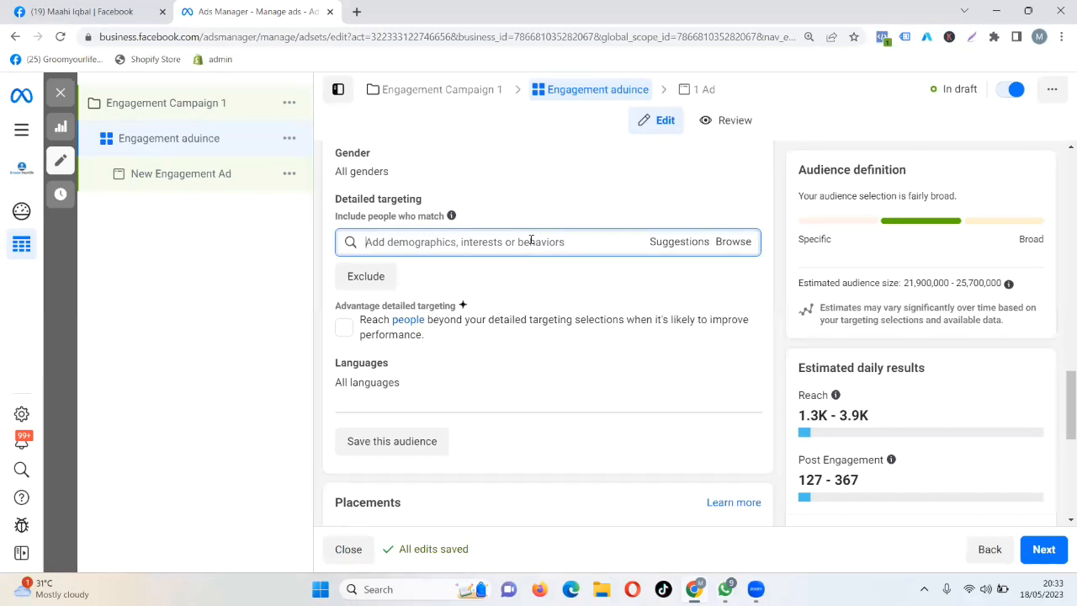
{"action": "type", "text": "socia"}
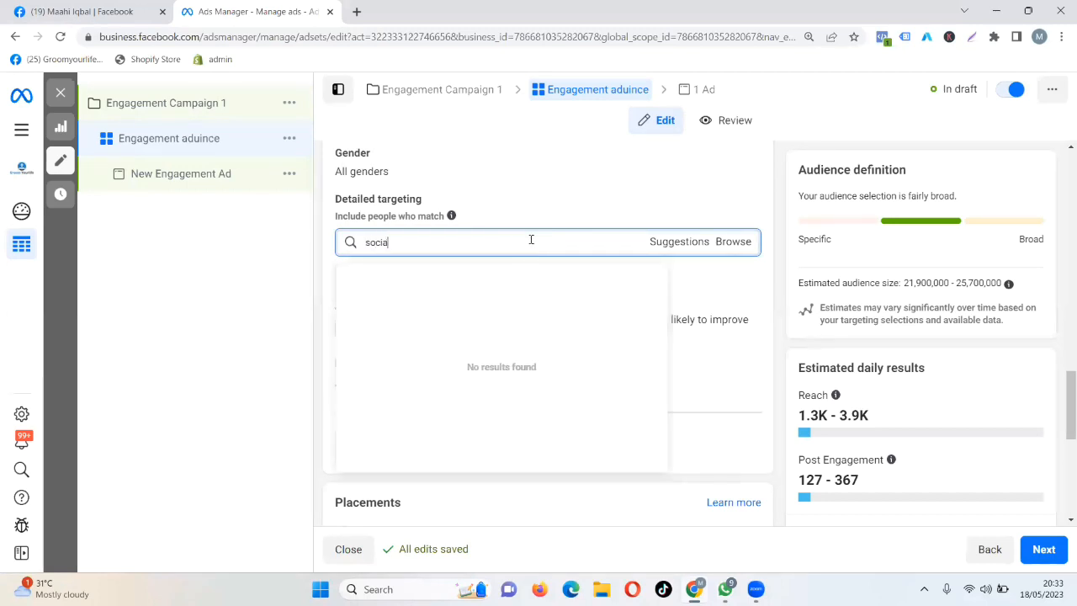
{"action": "type", "text": "l media "}
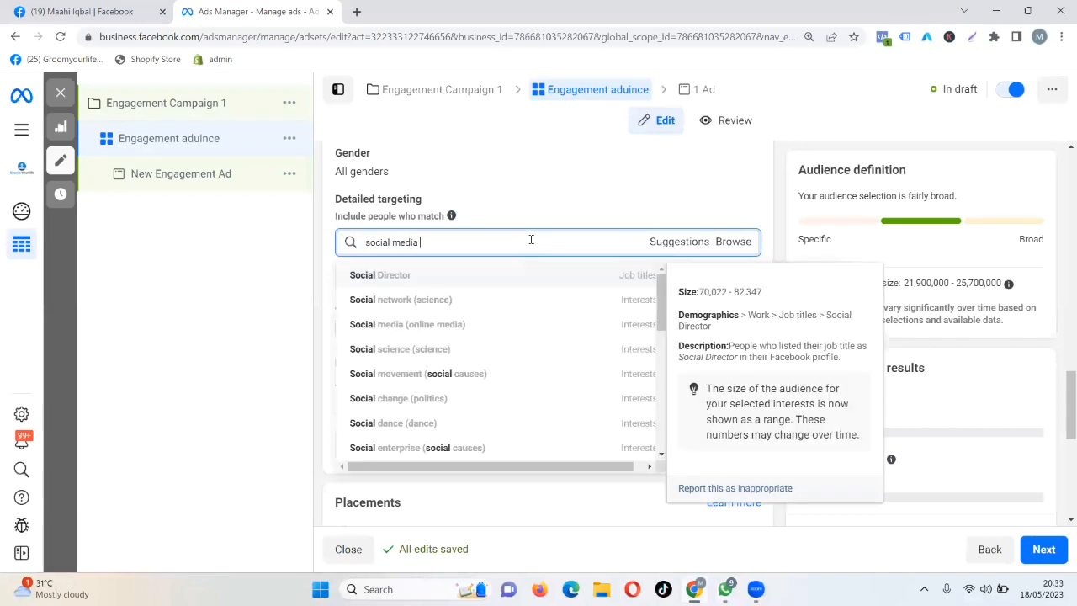
{"action": "type", "text": "marketin"}
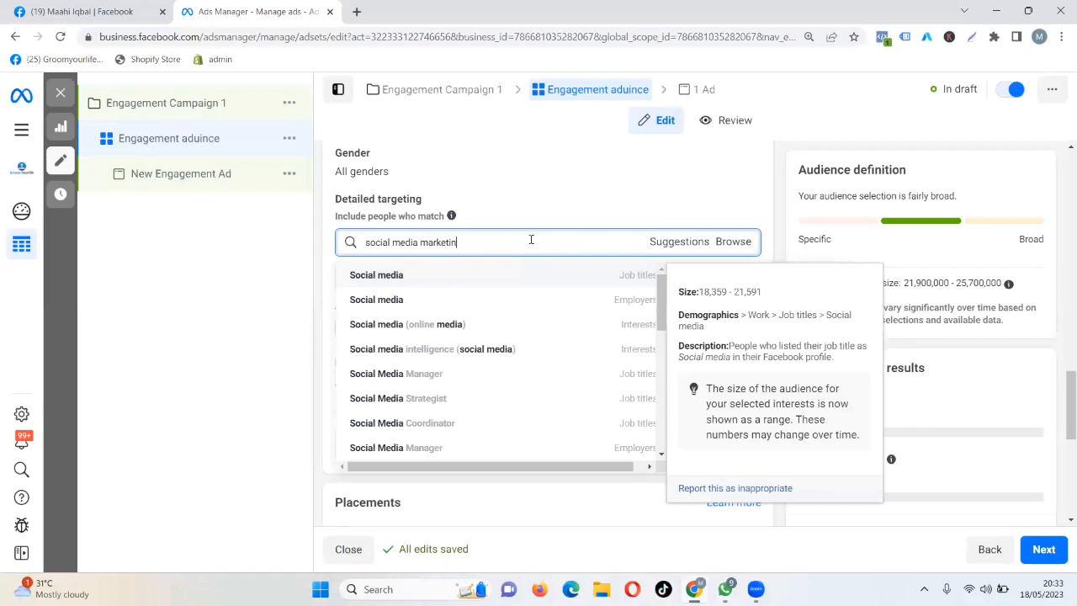
{"action": "type", "text": "g"}
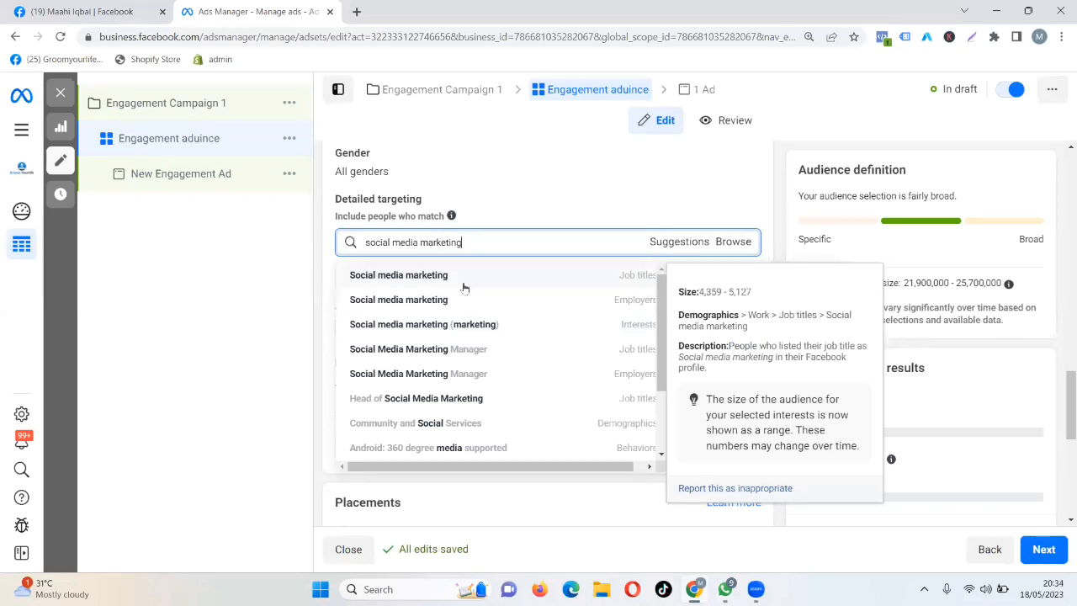
{"action": "left_click", "coordinate": [632, 334]}
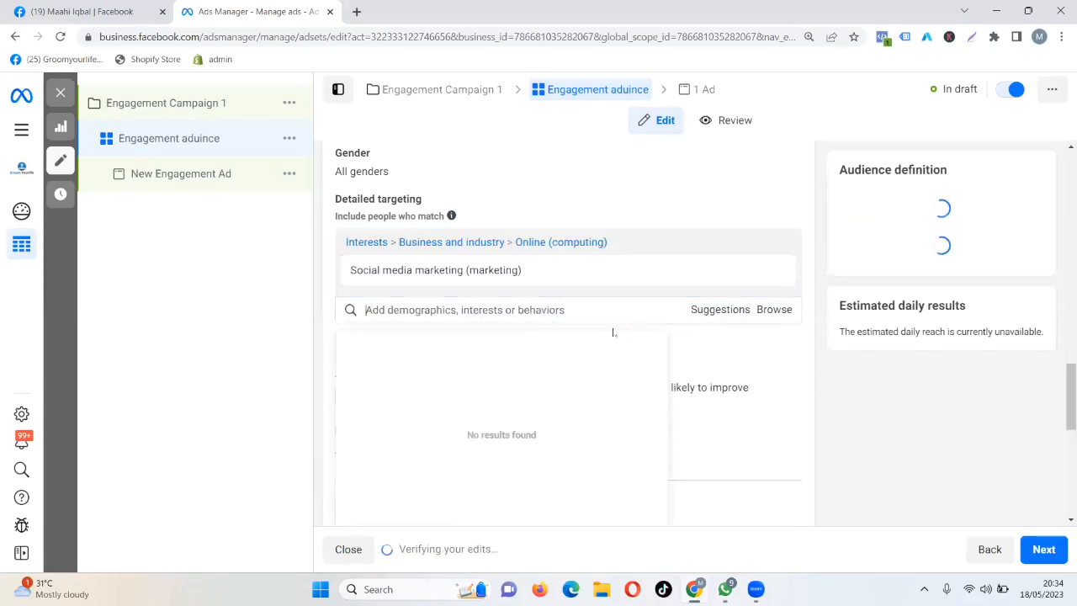
{"action": "left_click", "coordinate": [300, 327]}
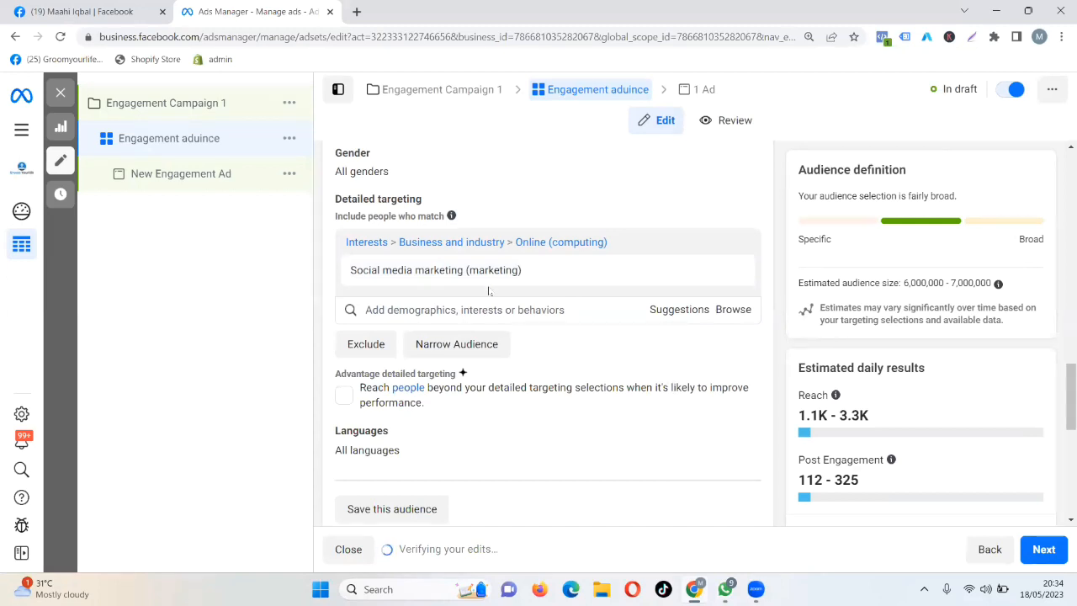
Step: Turn on Advantage detailed targeting to allow reaching people beyond the detailed targeting selections
{"action": "mouse_move", "coordinate": [477, 283]}
{"action": "scroll", "coordinate": [458, 420], "scroll_direction": "down", "scroll_amount": 1}
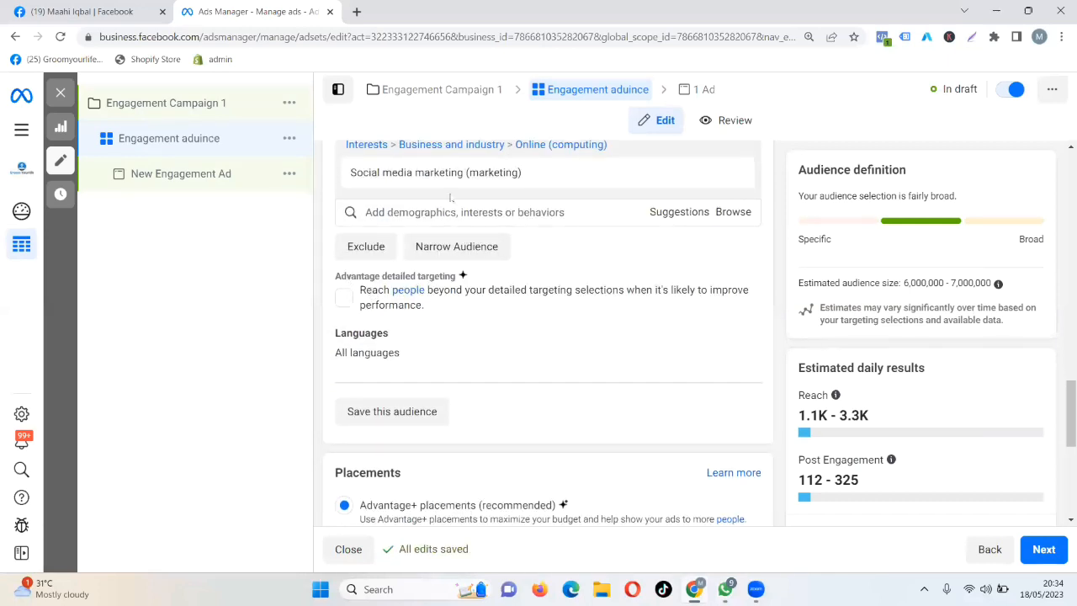
{"action": "mouse_move", "coordinate": [452, 182]}
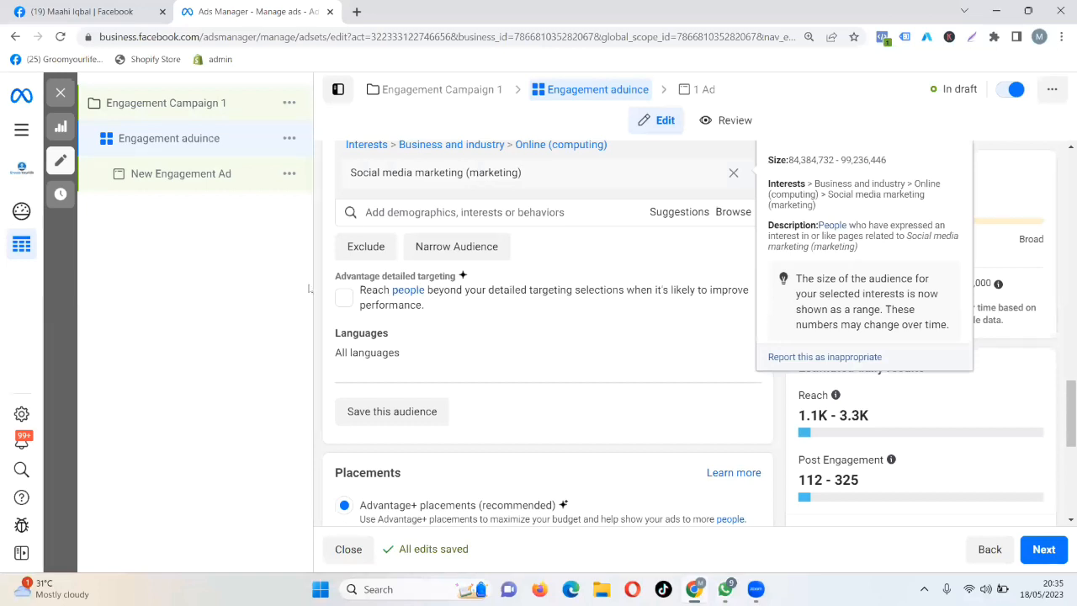
{"action": "left_click", "coordinate": [348, 304]}
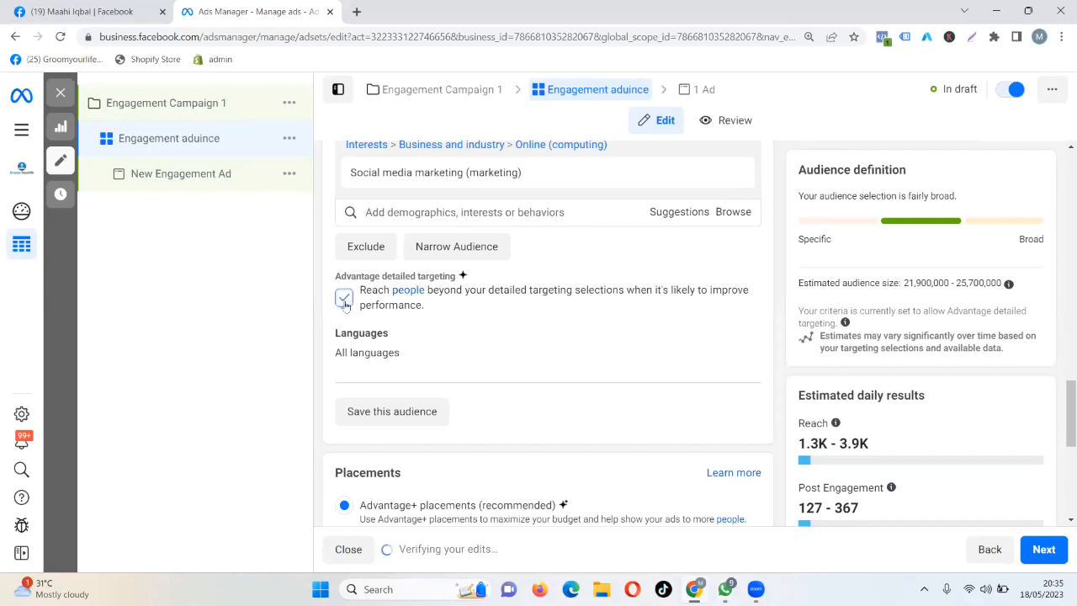
Step: Review the option to save the audience without saving it, and look over the ad set's placement choices
{"action": "scroll", "coordinate": [529, 347], "scroll_direction": "down", "scroll_amount": 2}
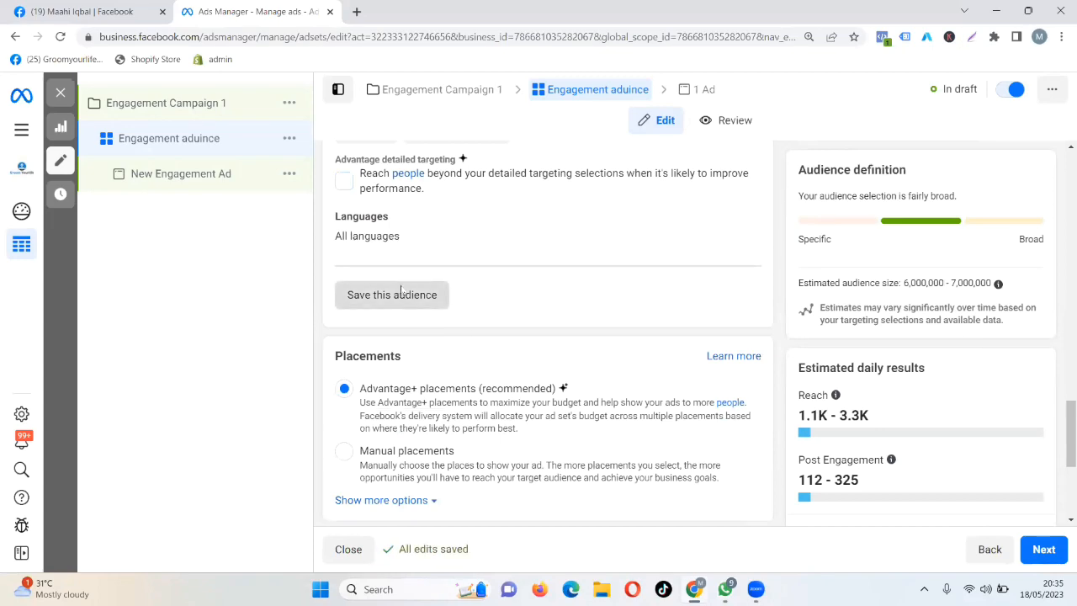
{"action": "left_click", "coordinate": [401, 294]}
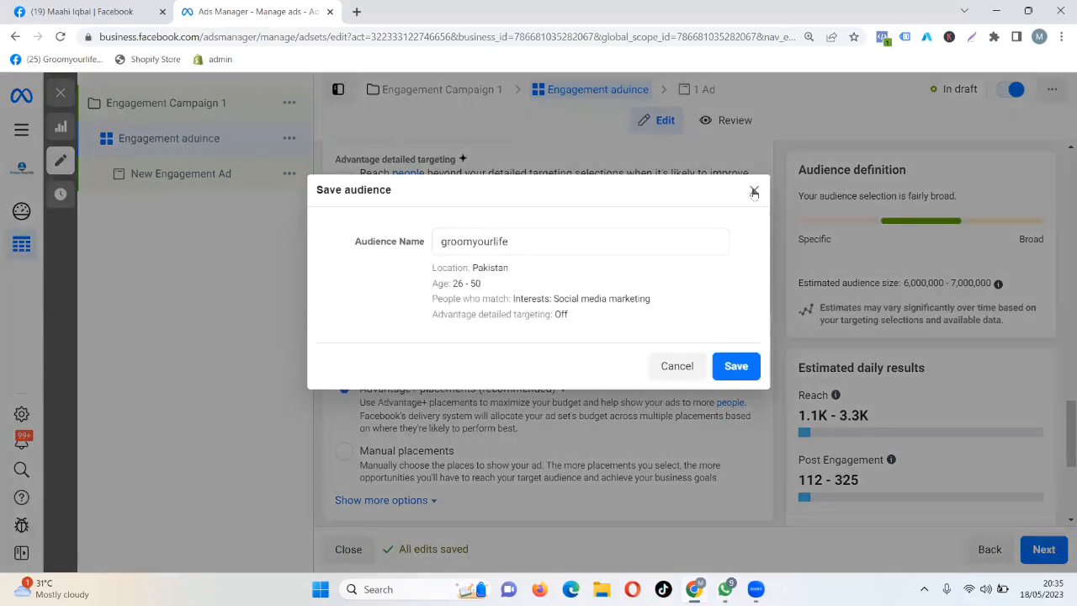
{"action": "left_click", "coordinate": [754, 192]}
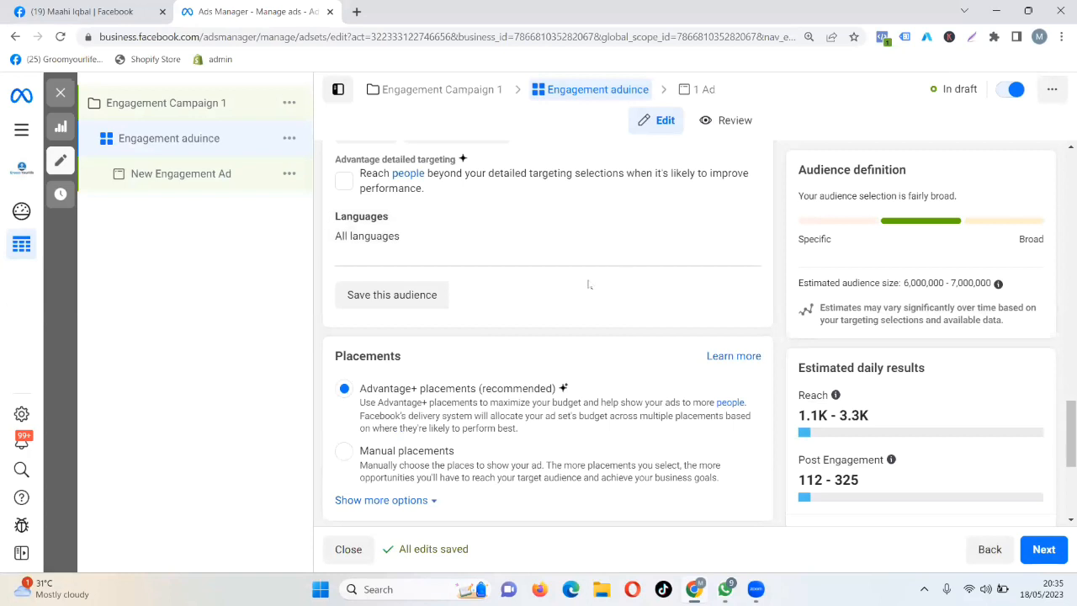
{"action": "scroll", "coordinate": [585, 284], "scroll_direction": "down", "scroll_amount": 2}
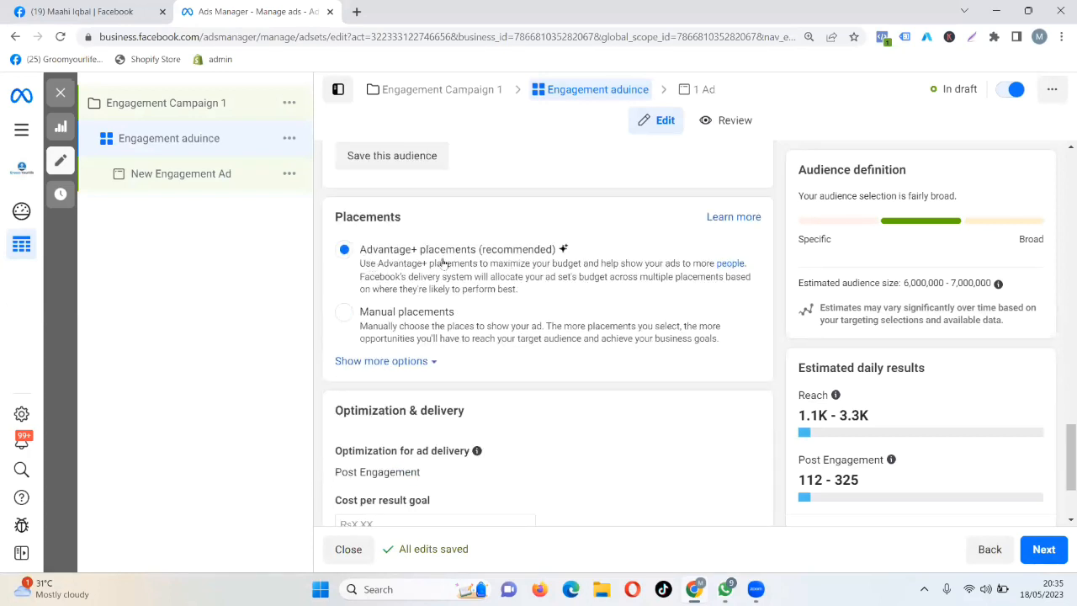
{"action": "scroll", "coordinate": [443, 264], "scroll_direction": "up", "scroll_amount": 3}
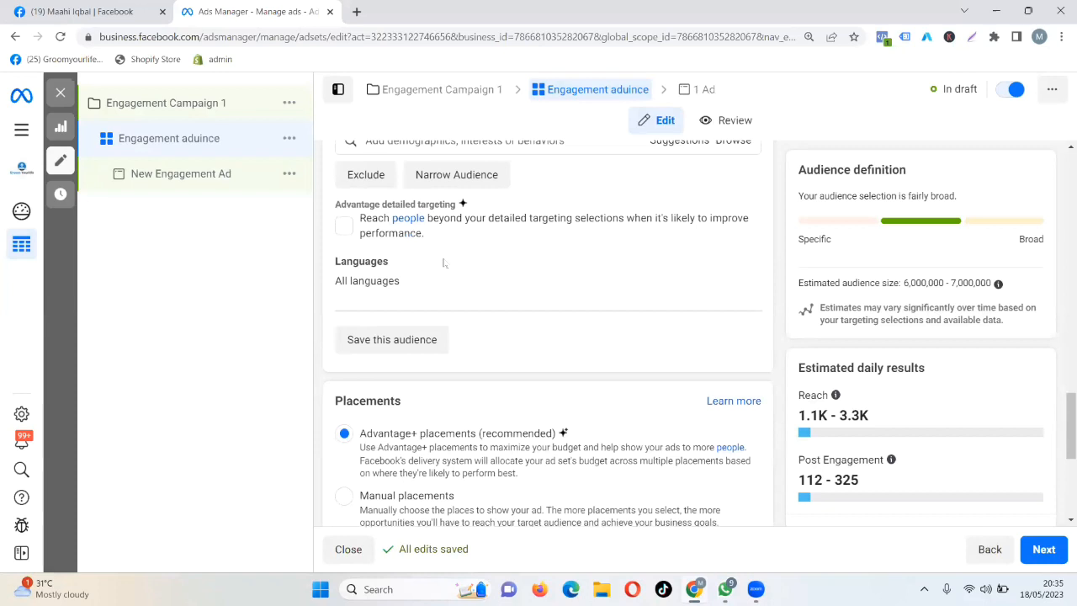
Step: Open the new ad under the Engagement aduince ad set and rename it "Engagement Ad"
{"action": "left_click", "coordinate": [219, 180]}
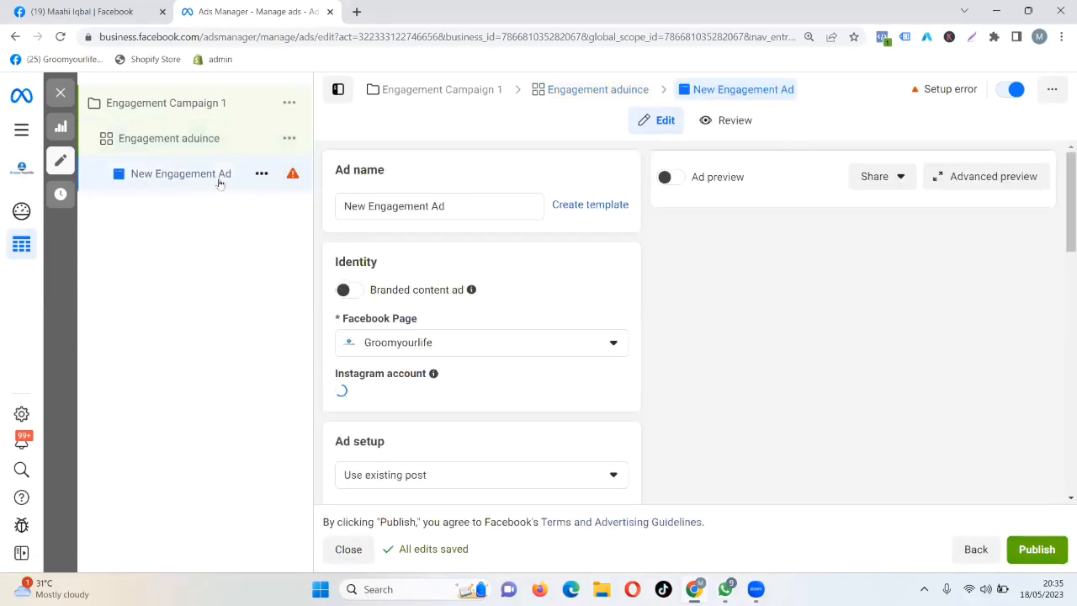
{"action": "left_click", "coordinate": [459, 208]}
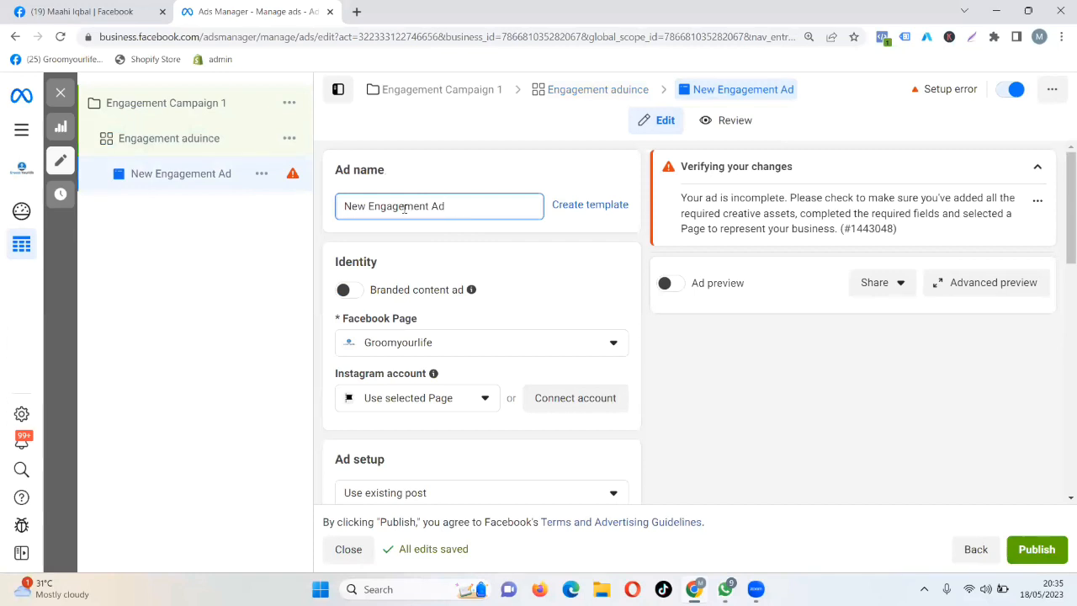
{"action": "left_click", "coordinate": [367, 206]}
{"action": "key", "text": "BackSpace"}
{"action": "key", "text": "BackSpace"}
{"action": "key", "text": "BackSpace"}
{"action": "key", "text": "BackSpace"}
{"action": "left_click", "coordinate": [275, 322]}
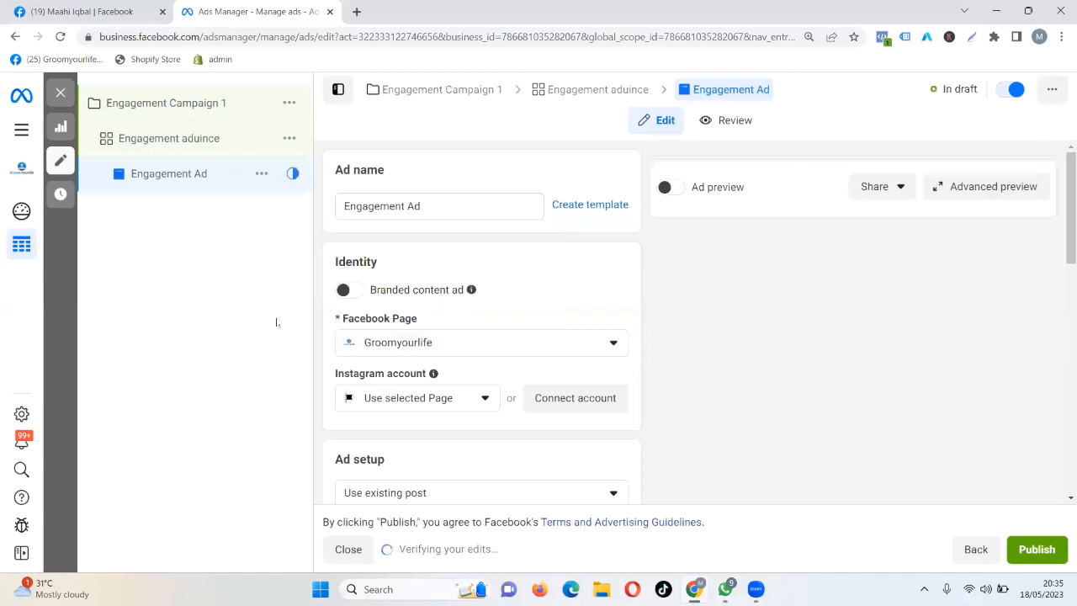
Step: Check the available Instagram accounts for the ad's identity and search them for "groomyorlifee"
{"action": "scroll", "coordinate": [512, 277], "scroll_direction": "down", "scroll_amount": 2}
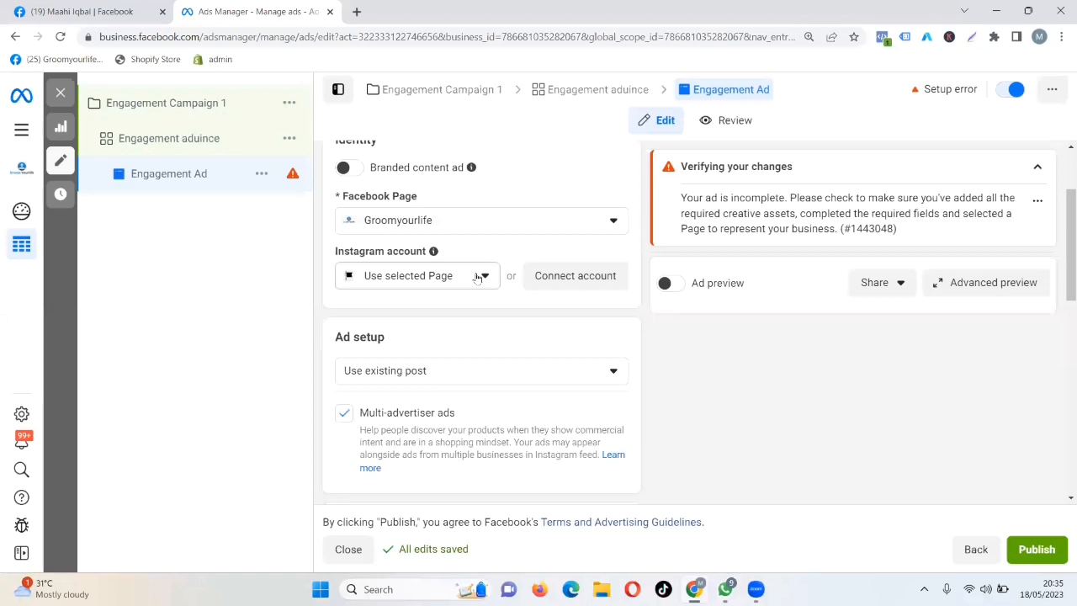
{"action": "left_click", "coordinate": [425, 278]}
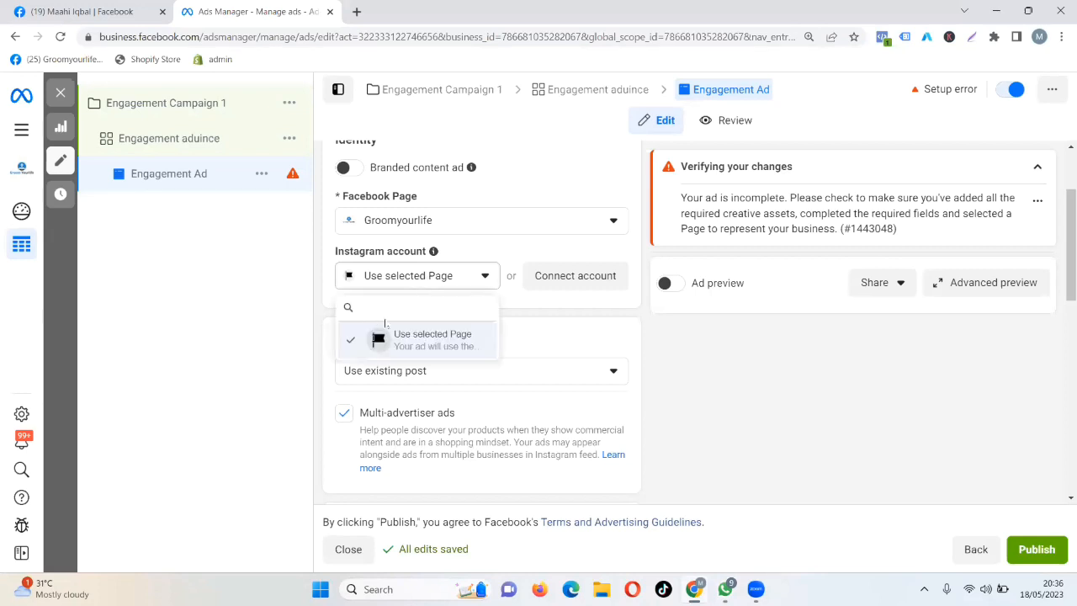
{"action": "left_click", "coordinate": [485, 278]}
{"action": "left_click", "coordinate": [484, 284]}
{"action": "left_click", "coordinate": [407, 348]}
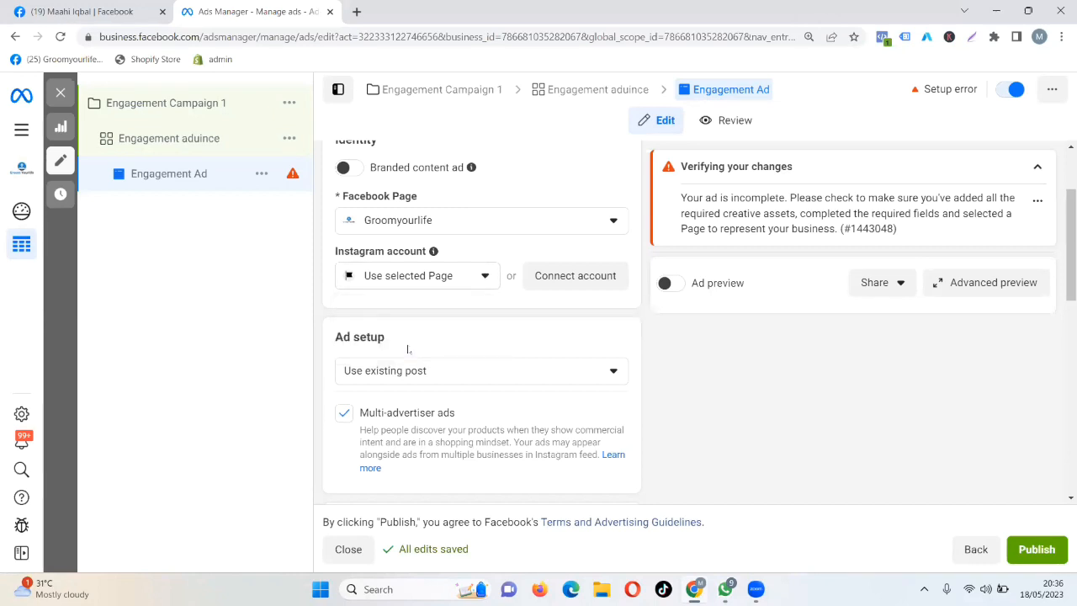
{"action": "left_click", "coordinate": [484, 284]}
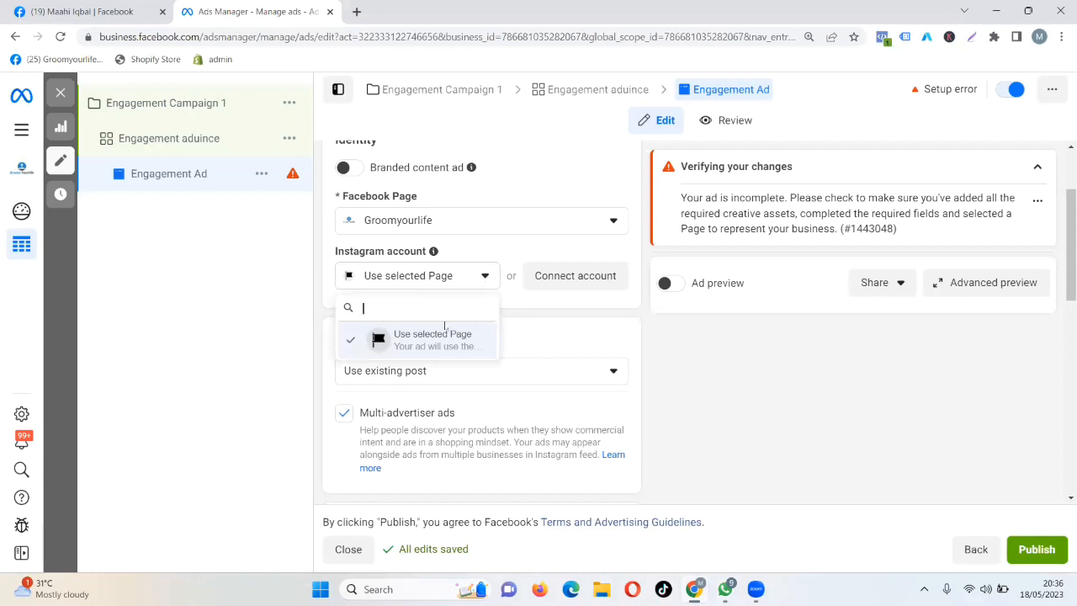
{"action": "left_click", "coordinate": [382, 339]}
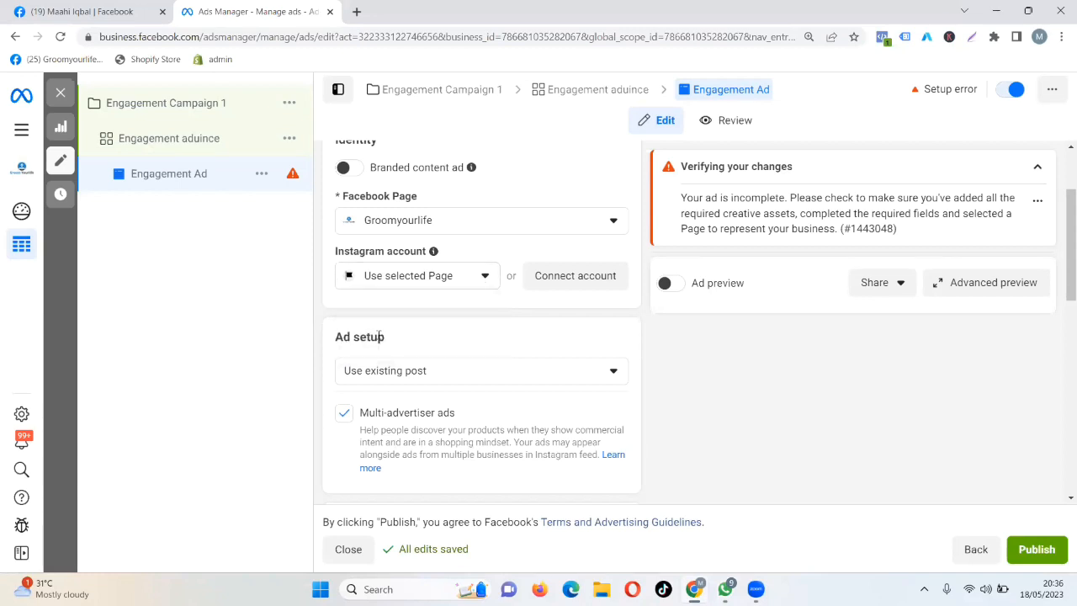
{"action": "left_click", "coordinate": [395, 278]}
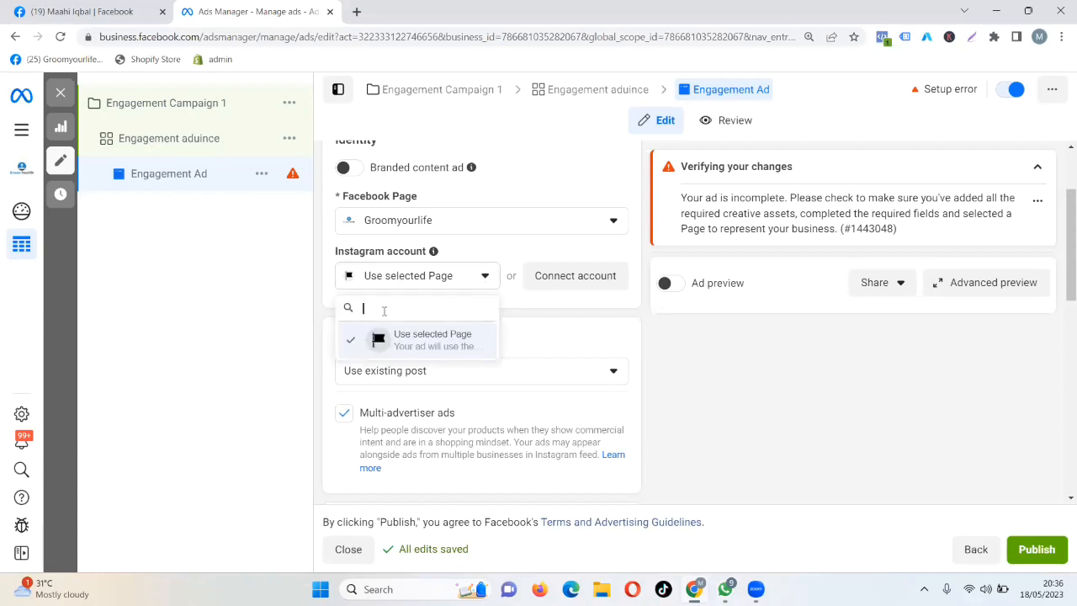
{"action": "type", "text": "gr"}
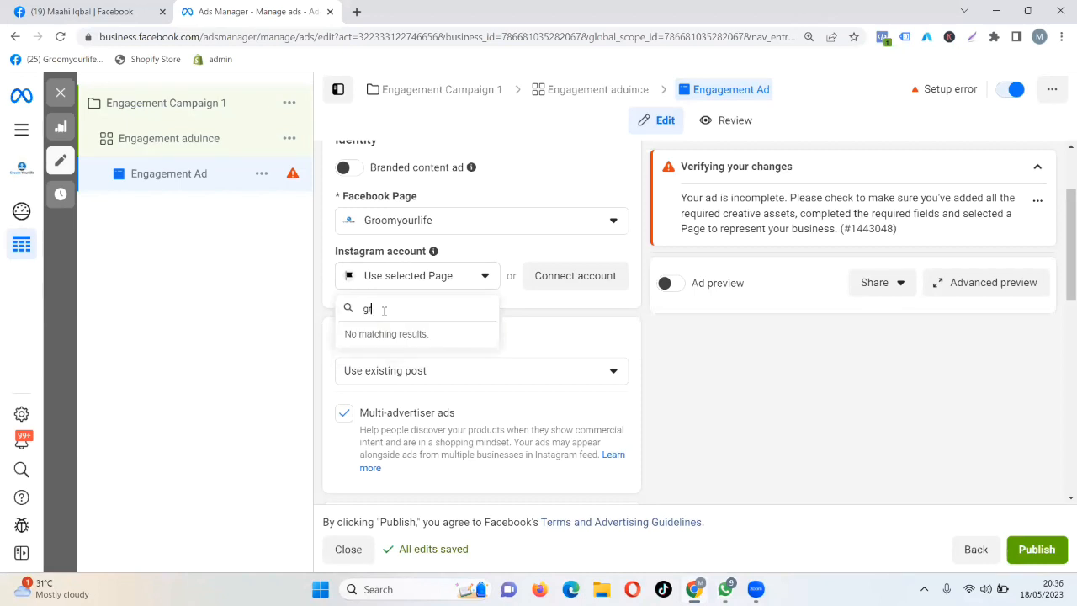
{"action": "type", "text": "oomyorlifee"}
{"action": "double_click", "coordinate": [384, 310]}
{"action": "double_click", "coordinate": [471, 318]}
Step: Try to connect the groomyourlifee Instagram account, request the security code again, and close the login window
{"action": "left_click", "coordinate": [572, 275]}
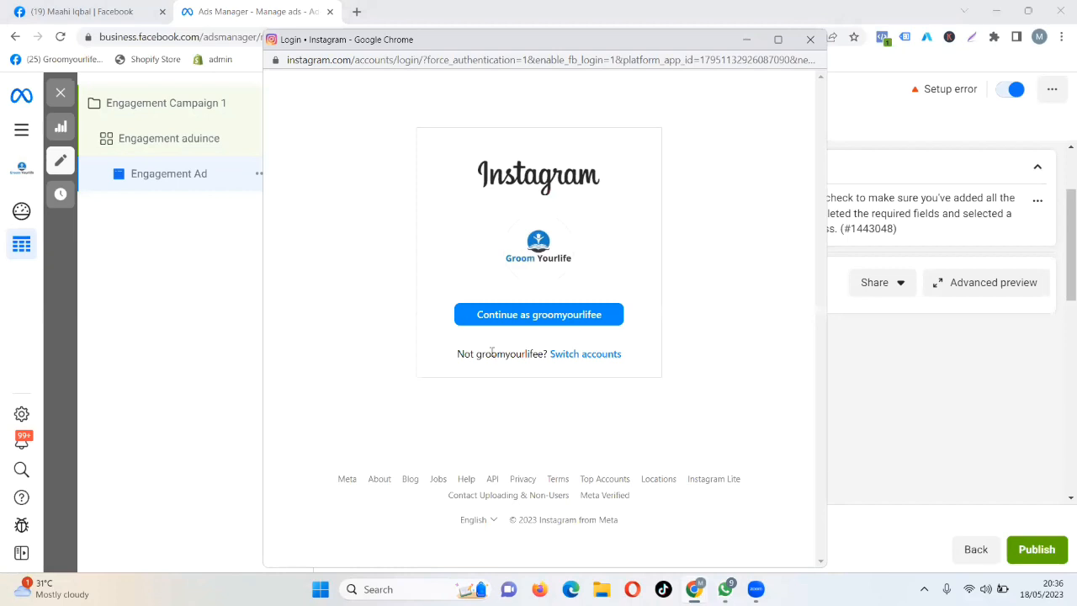
{"action": "left_click", "coordinate": [499, 323]}
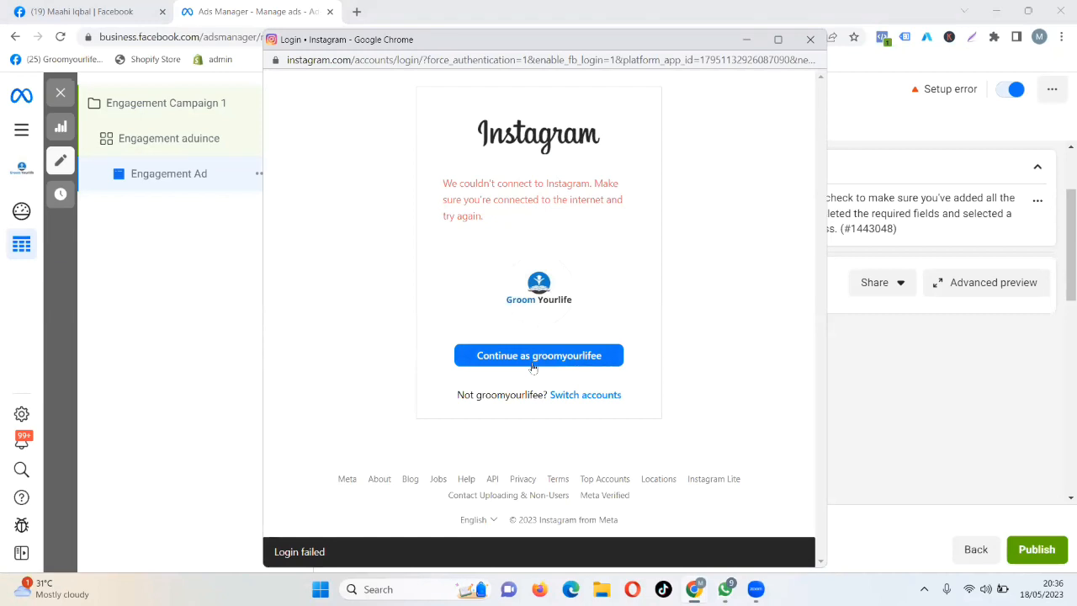
{"action": "left_click", "coordinate": [526, 355]}
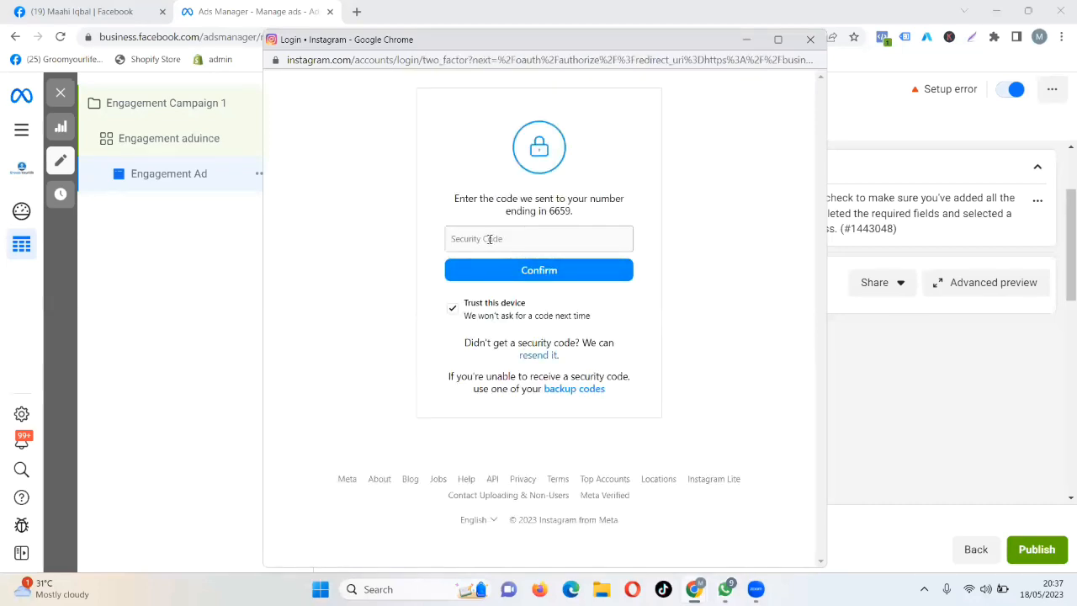
{"action": "left_click", "coordinate": [489, 239]}
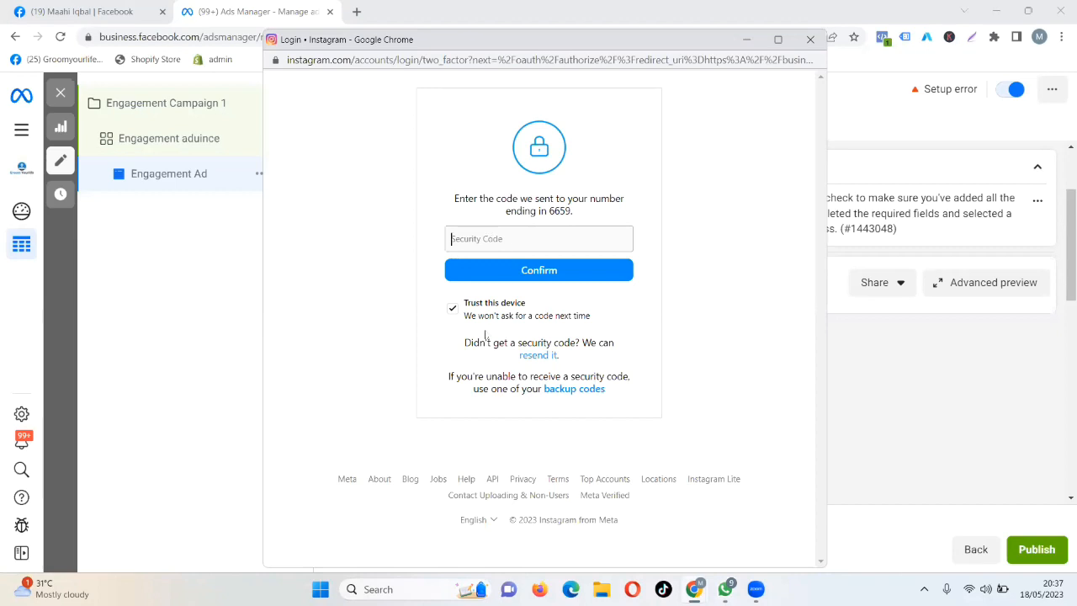
{"action": "left_click", "coordinate": [526, 360]}
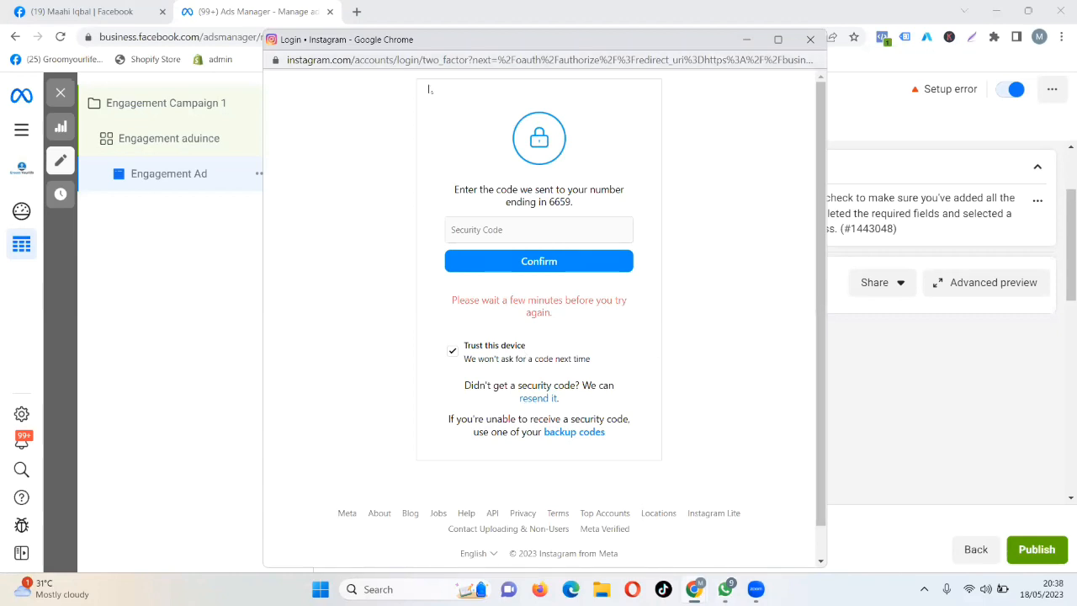
{"action": "left_click_drag", "start_coordinate": [790, 39], "coordinate": [760, 104]}
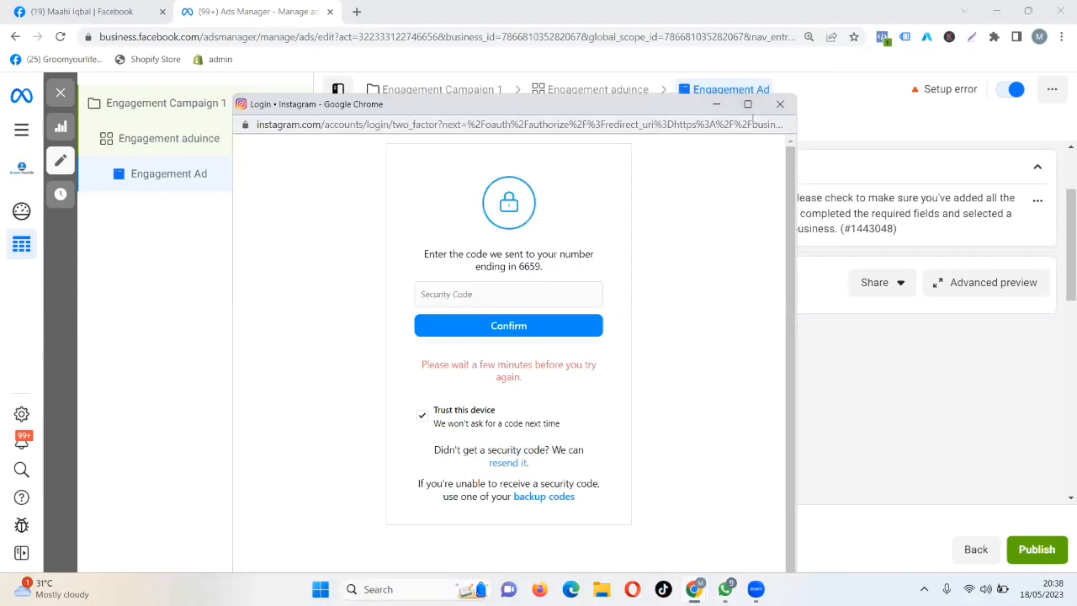
{"action": "left_click", "coordinate": [780, 103]}
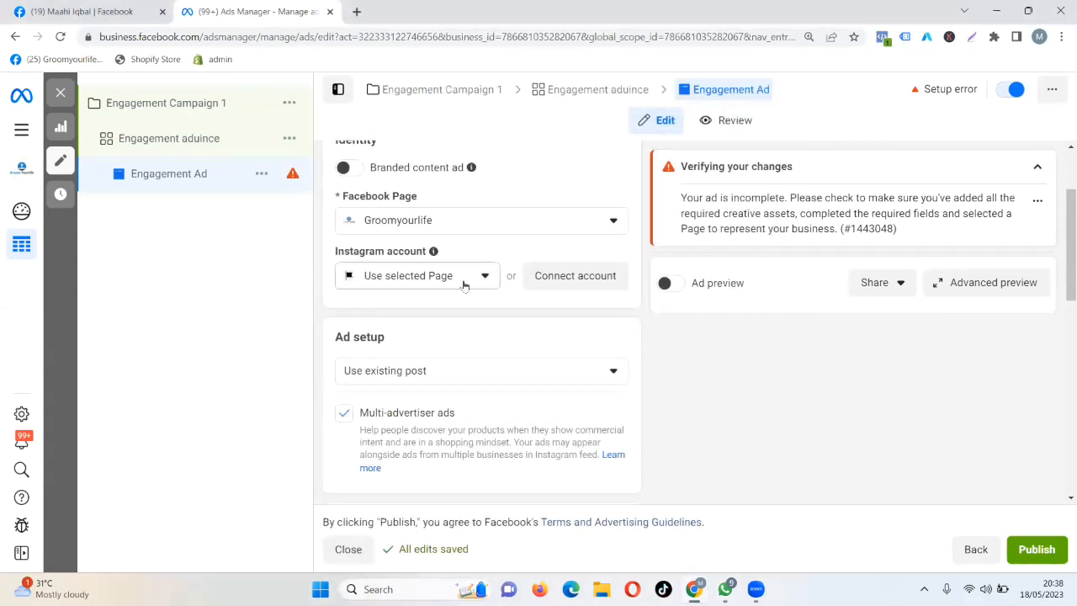
Step: Keep the ad setup on "Use existing post" and open the post selection
{"action": "scroll", "coordinate": [464, 285], "scroll_direction": "down", "scroll_amount": 2}
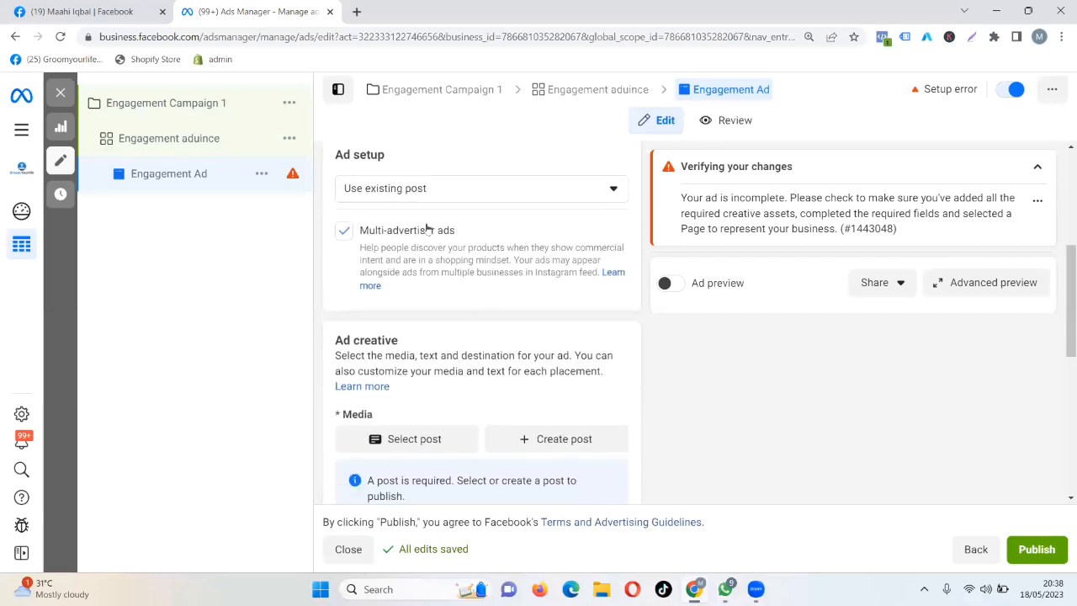
{"action": "left_click", "coordinate": [464, 194]}
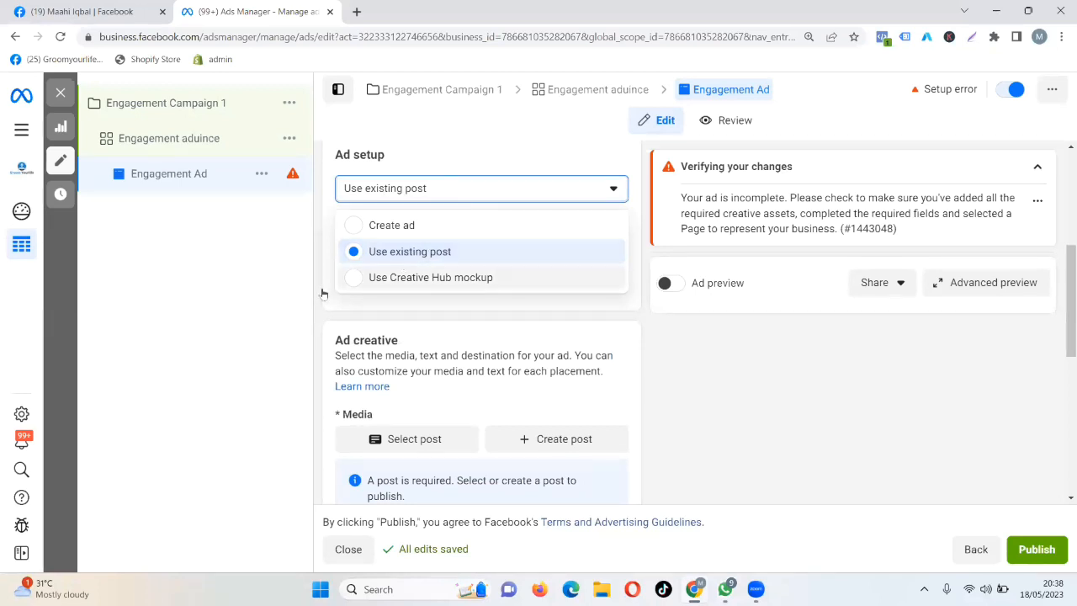
{"action": "left_click", "coordinate": [403, 256]}
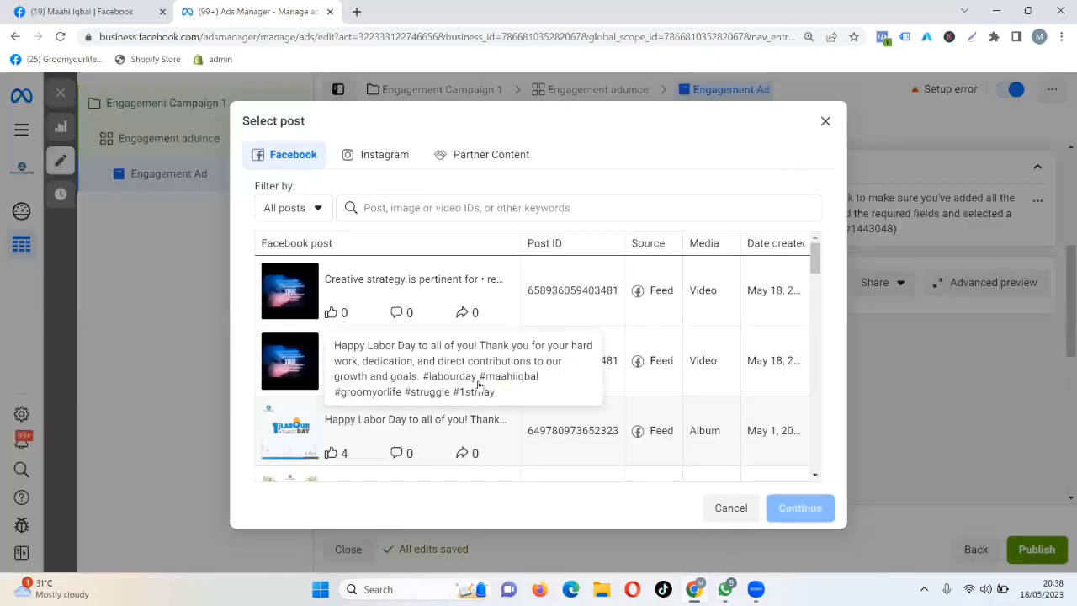
Step: Use the Facebook video post "With lifetime Access of Live sessions" as the ad's creative and dismiss the button notice
{"action": "scroll", "coordinate": [404, 387], "scroll_direction": "down", "scroll_amount": 10}
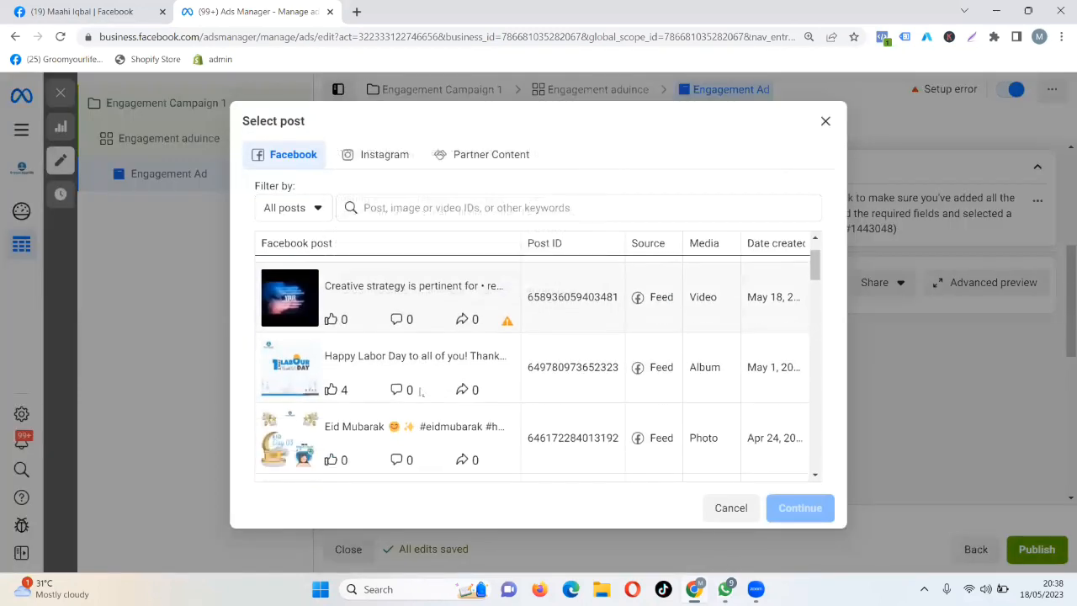
{"action": "left_click", "coordinate": [363, 157]}
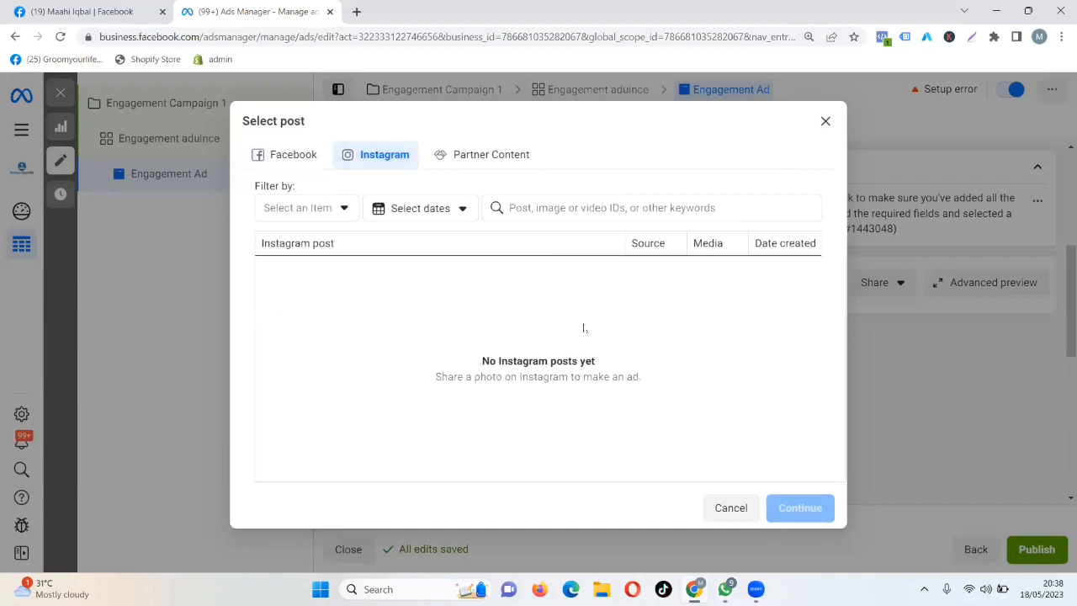
{"action": "left_click", "coordinate": [298, 155]}
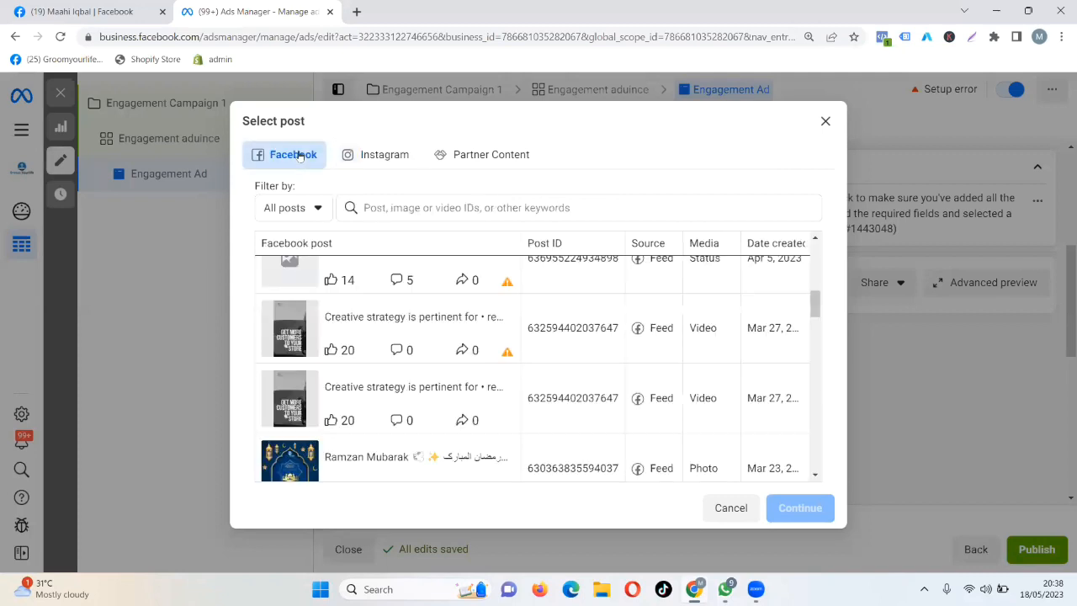
{"action": "scroll", "coordinate": [448, 402], "scroll_direction": "down", "scroll_amount": 2}
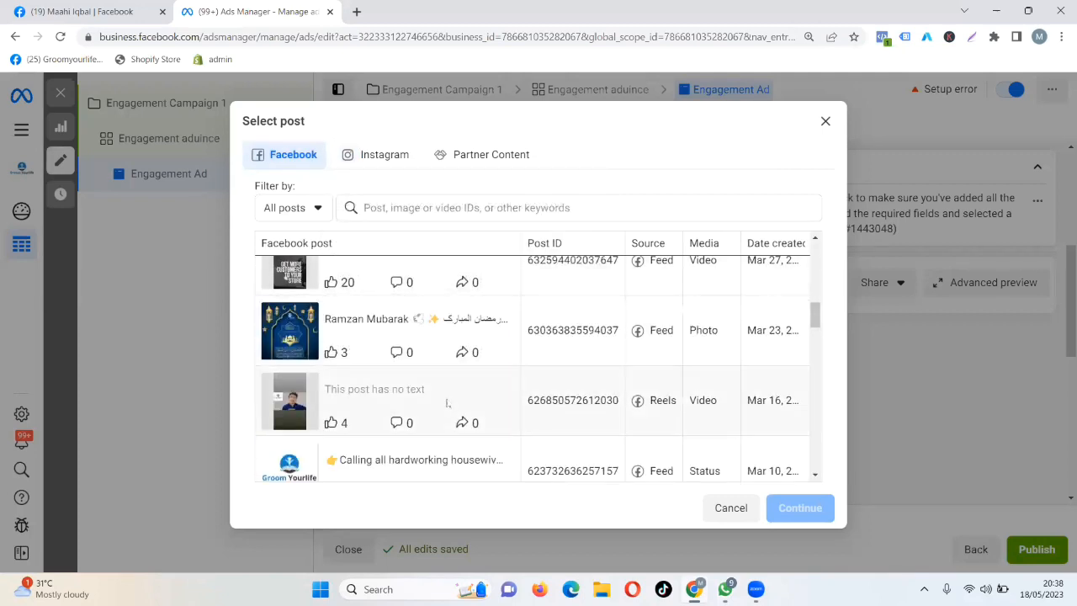
{"action": "scroll", "coordinate": [448, 402], "scroll_direction": "down", "scroll_amount": 1}
{"action": "scroll", "coordinate": [447, 404], "scroll_direction": "down", "scroll_amount": 1}
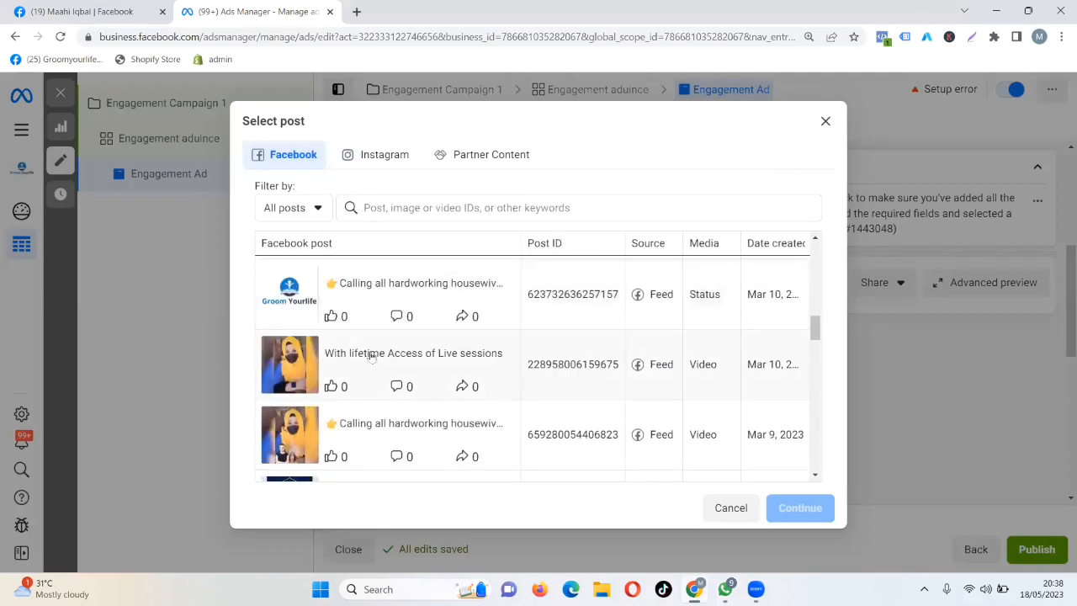
{"action": "left_click", "coordinate": [372, 353]}
{"action": "left_click", "coordinate": [800, 507]}
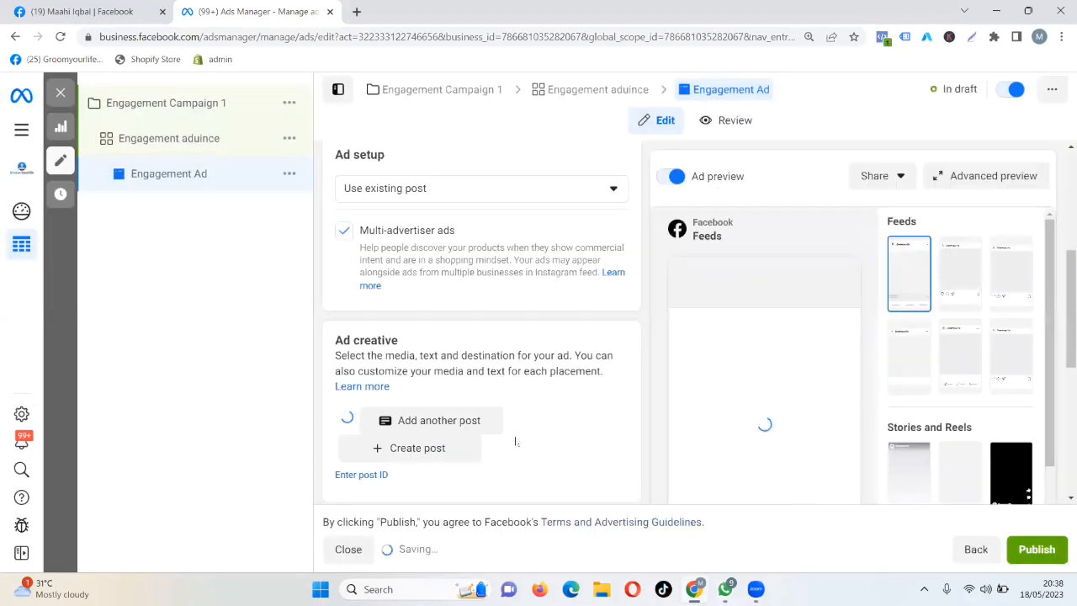
{"action": "scroll", "coordinate": [515, 442], "scroll_direction": "down", "scroll_amount": 2}
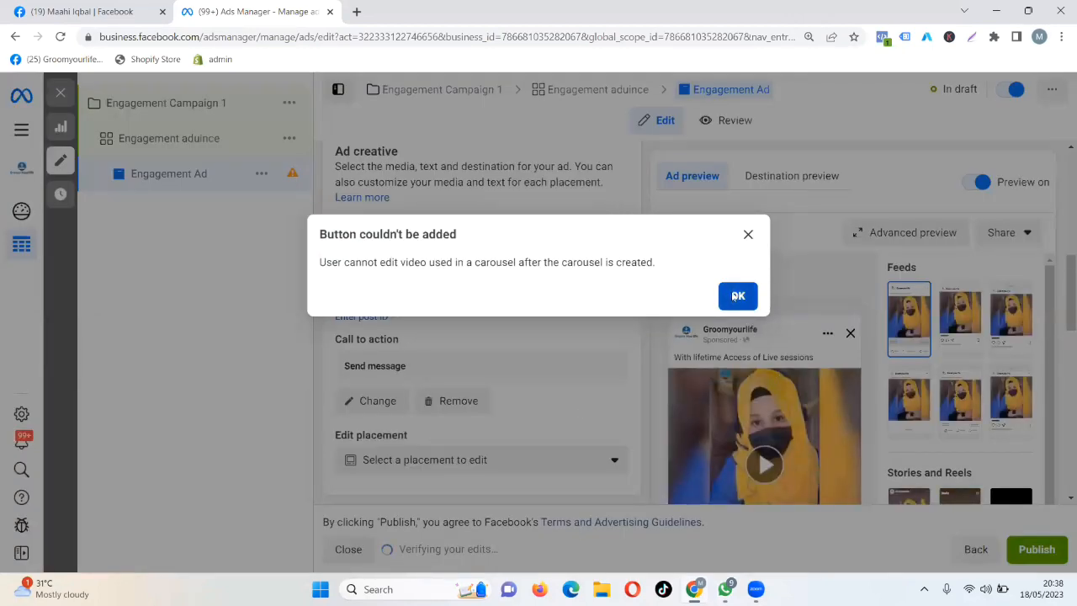
{"action": "left_click", "coordinate": [738, 295]}
Step: Review the call-to-action options available for the ad's post and leave the dialog without updating the post
{"action": "scroll", "coordinate": [546, 336], "scroll_direction": "down", "scroll_amount": 2}
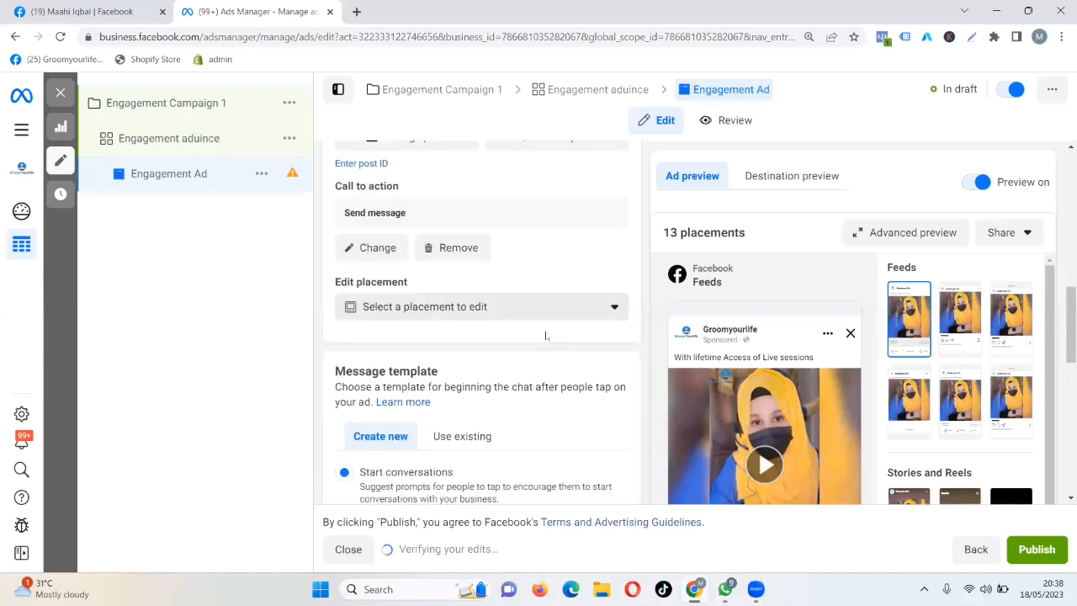
{"action": "left_click", "coordinate": [383, 247]}
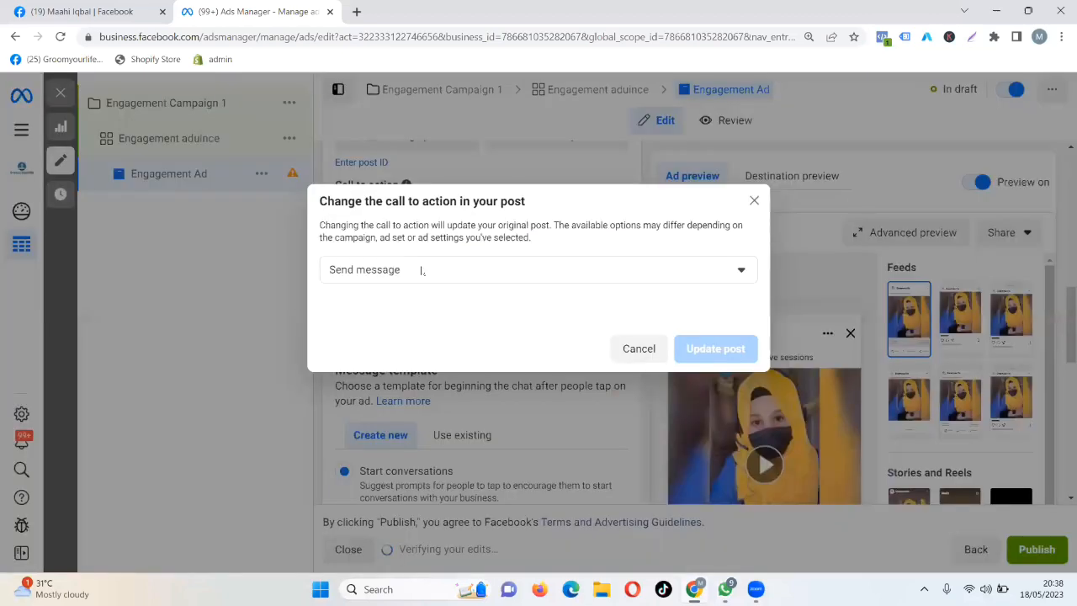
{"action": "left_click", "coordinate": [421, 270]}
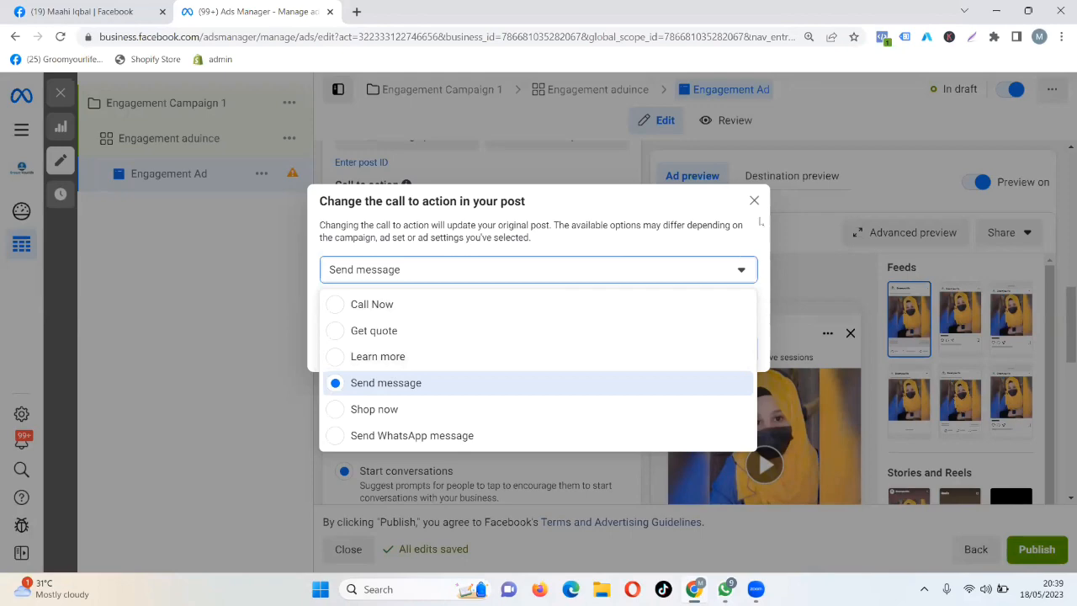
{"action": "left_click", "coordinate": [754, 203]}
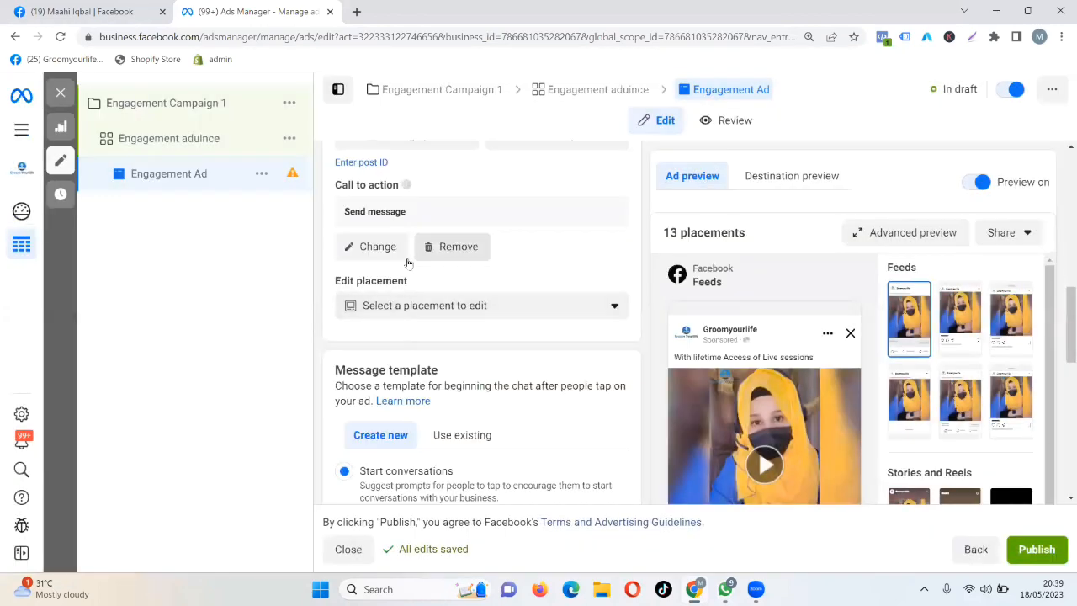
Step: Look over the ad's message template and tracking settings and close the ad editor without publishing the draft items
{"action": "scroll", "coordinate": [579, 346], "scroll_direction": "down", "scroll_amount": 4}
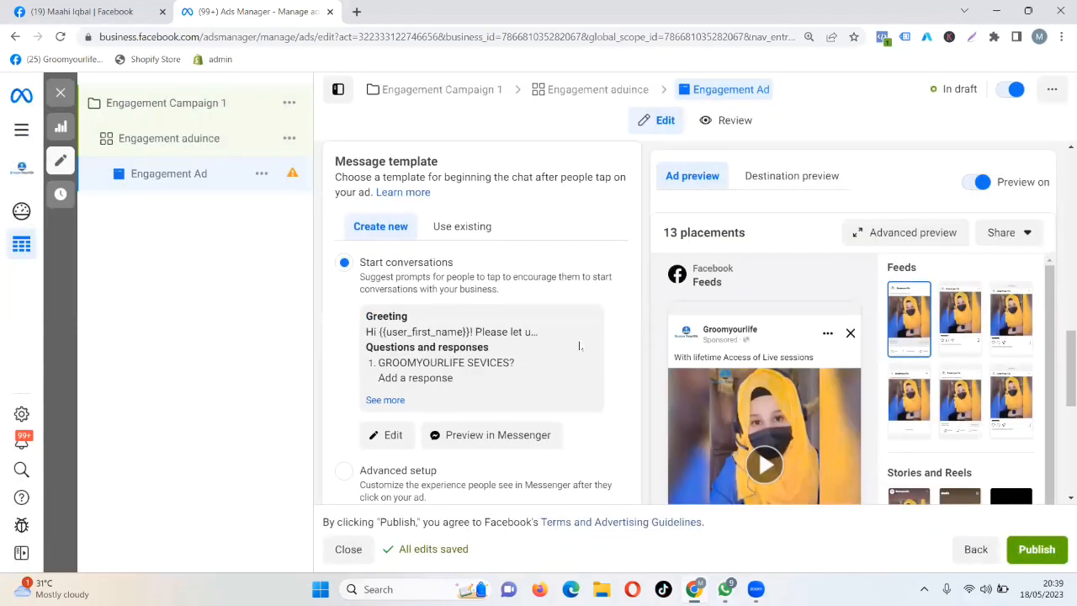
{"action": "scroll", "coordinate": [579, 346], "scroll_direction": "down", "scroll_amount": 3}
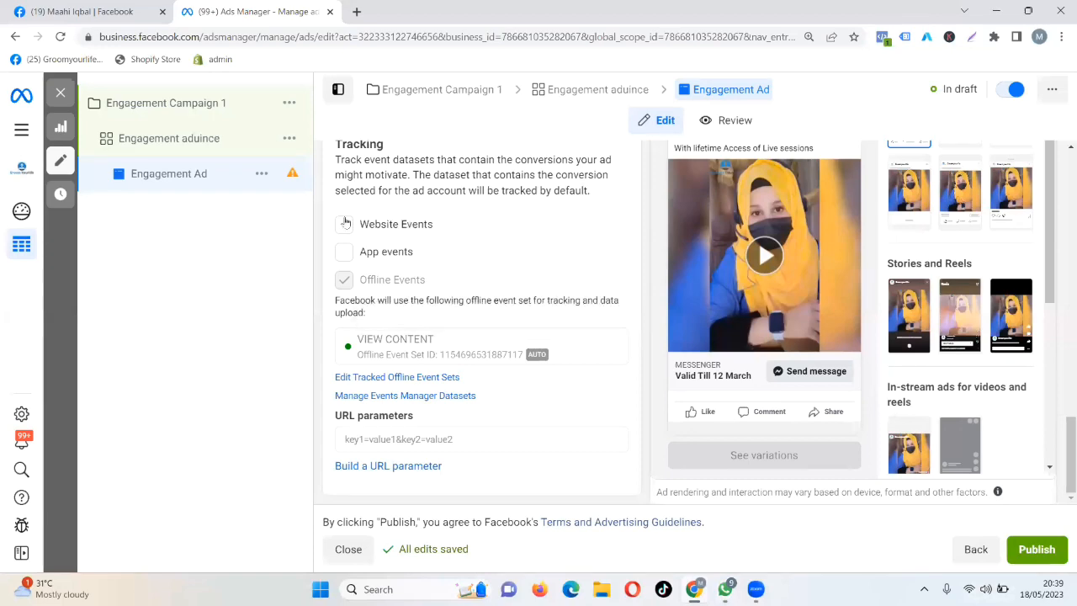
{"action": "left_click", "coordinate": [61, 94]}
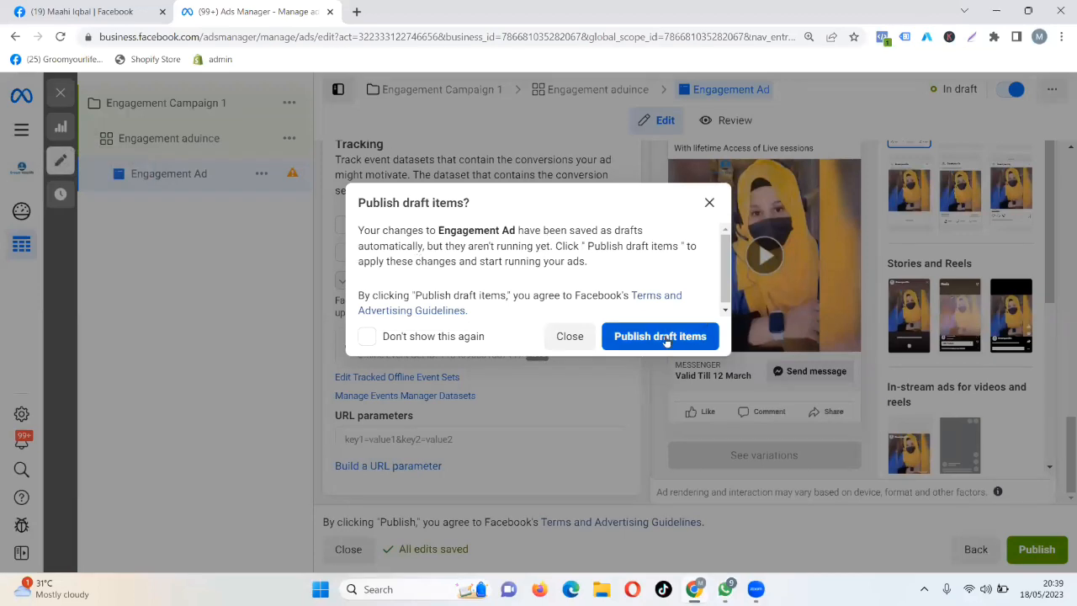
{"action": "left_click", "coordinate": [572, 337]}
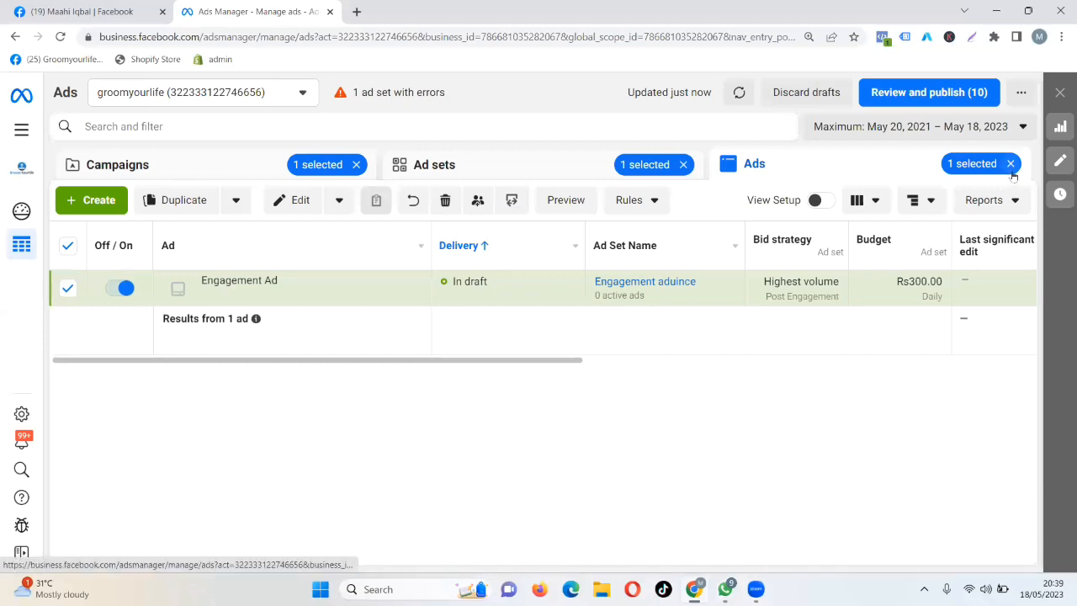
Step: Clear the ad, ad set and campaign selections and show the list of all campaigns
{"action": "left_click", "coordinate": [1010, 165]}
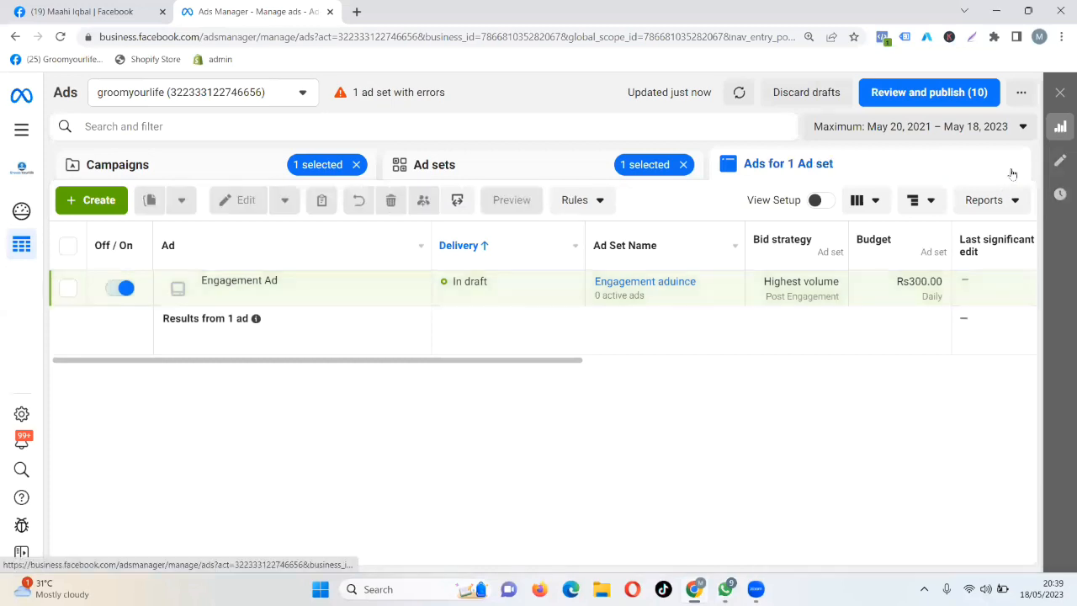
{"action": "left_click", "coordinate": [684, 165]}
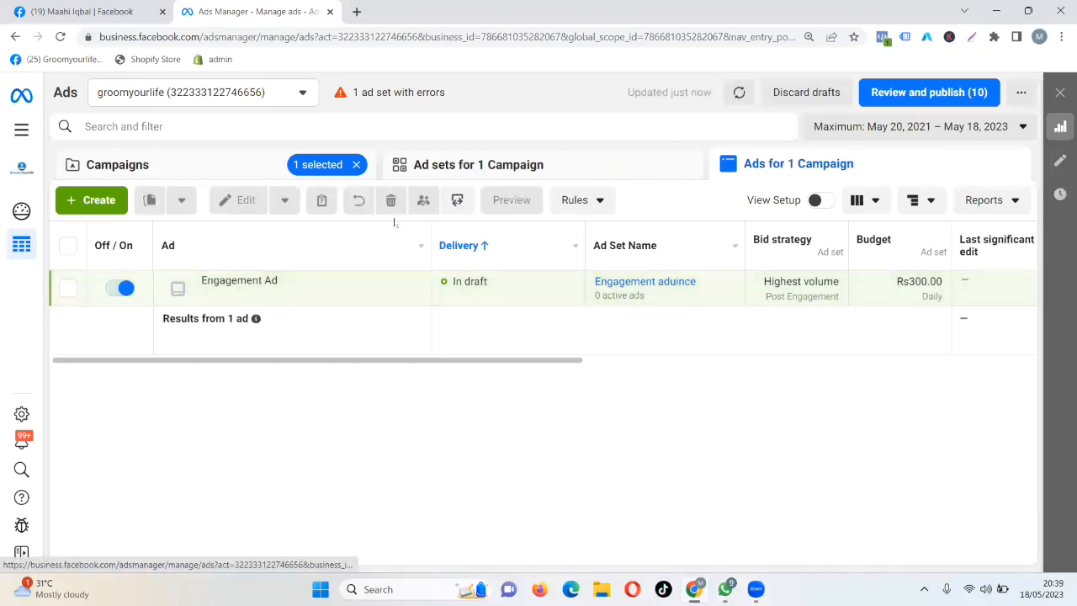
{"action": "left_click", "coordinate": [358, 165]}
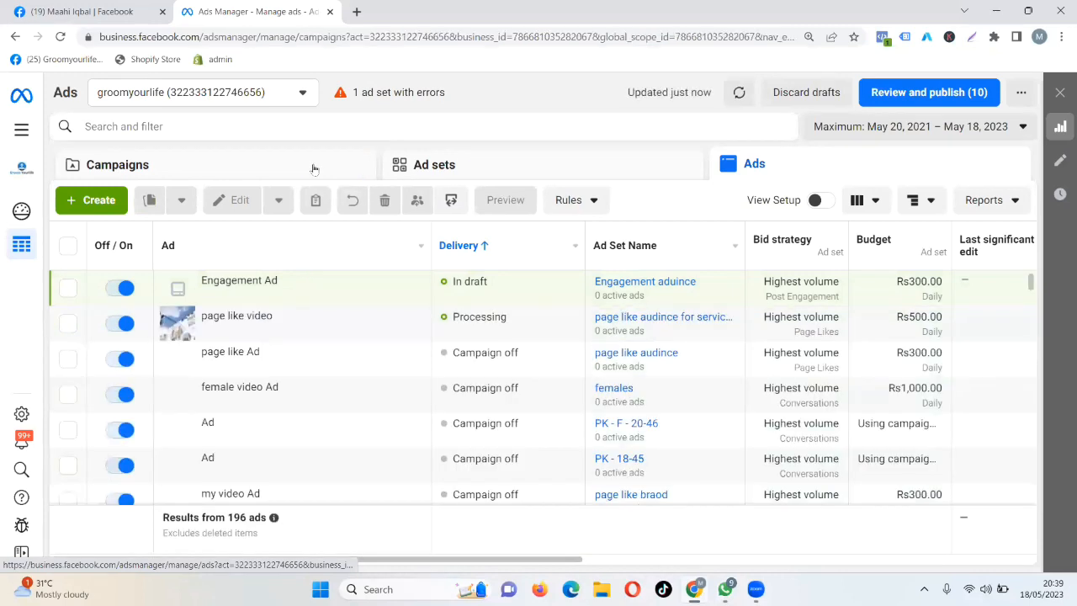
{"action": "left_click", "coordinate": [313, 169]}
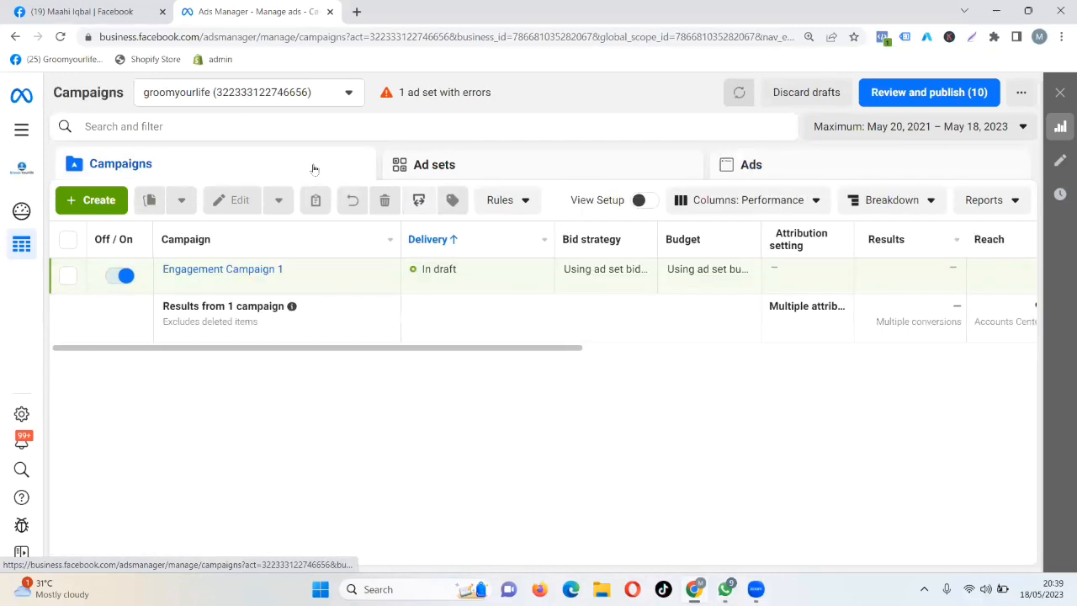
Step: Turn off the draft Engagement Campaign 1, reload the page, and delete the campaign
{"action": "left_click", "coordinate": [117, 283]}
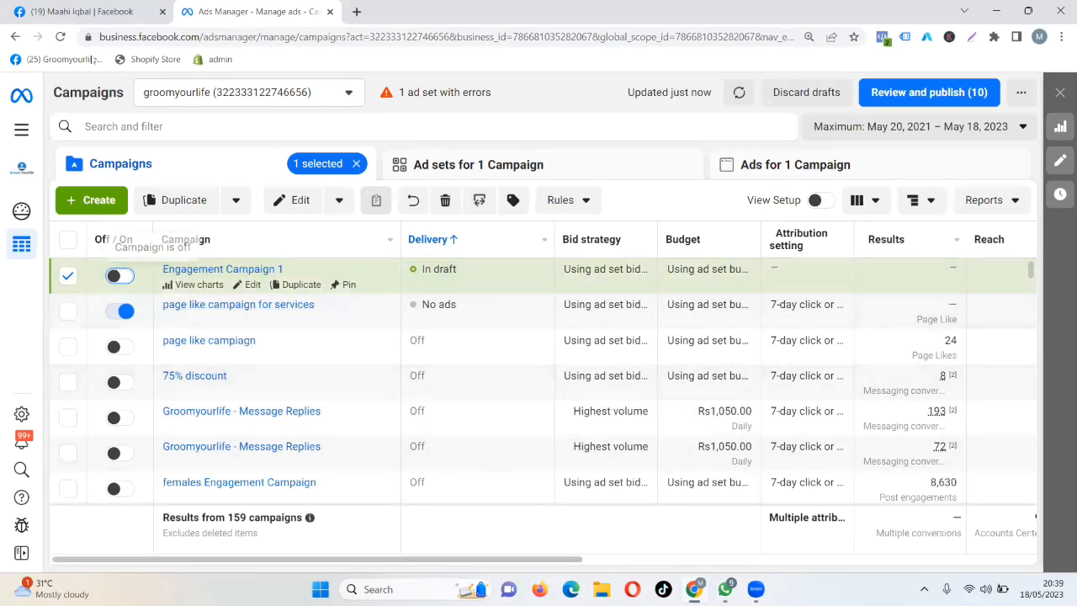
{"action": "left_click", "coordinate": [61, 39]}
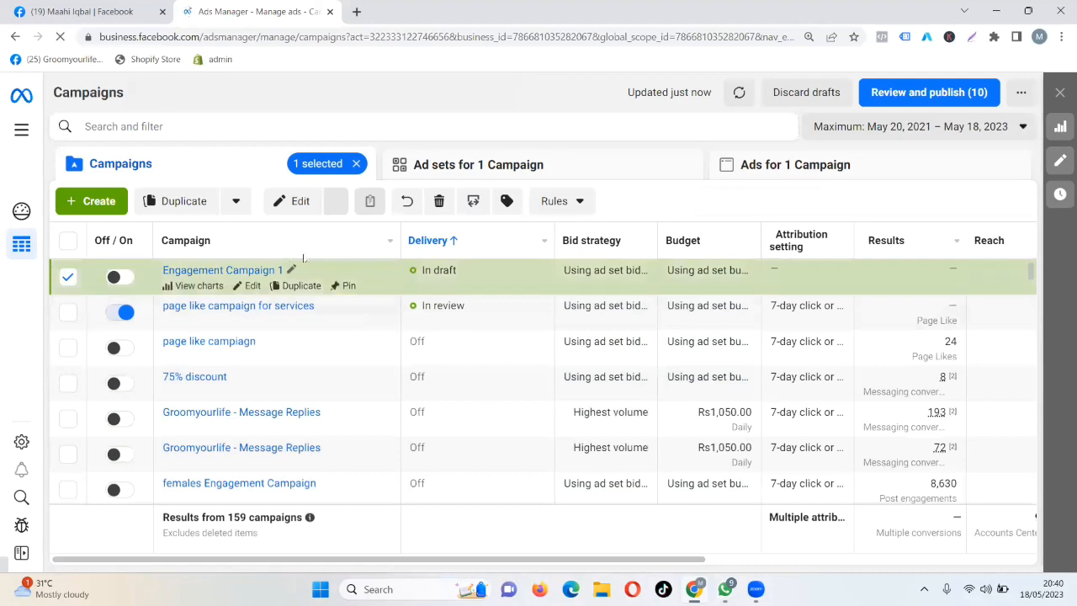
{"action": "left_click", "coordinate": [438, 202]}
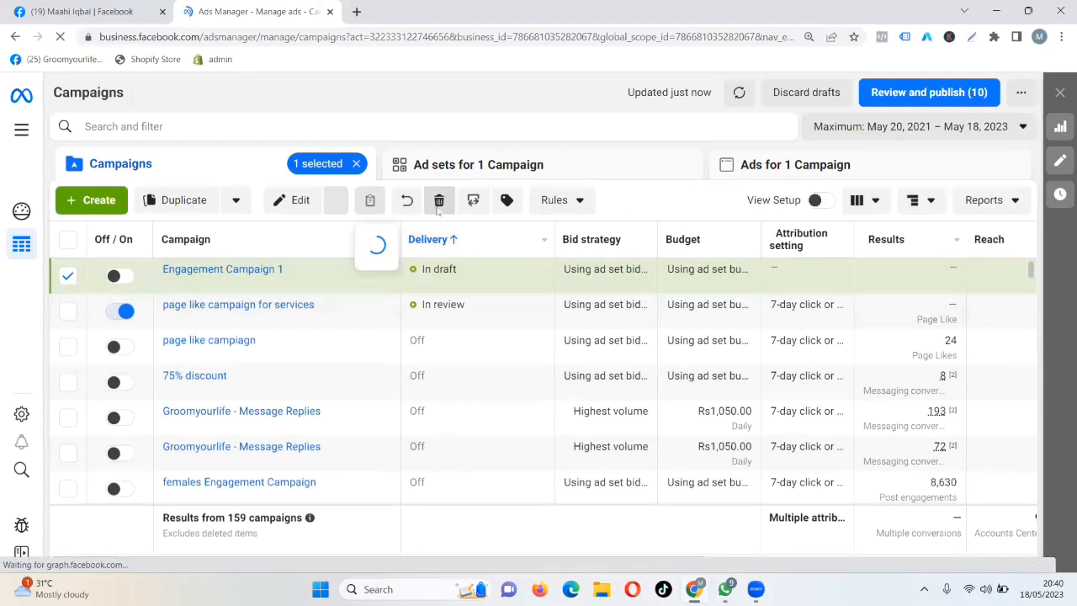
{"action": "left_click", "coordinate": [677, 285]}
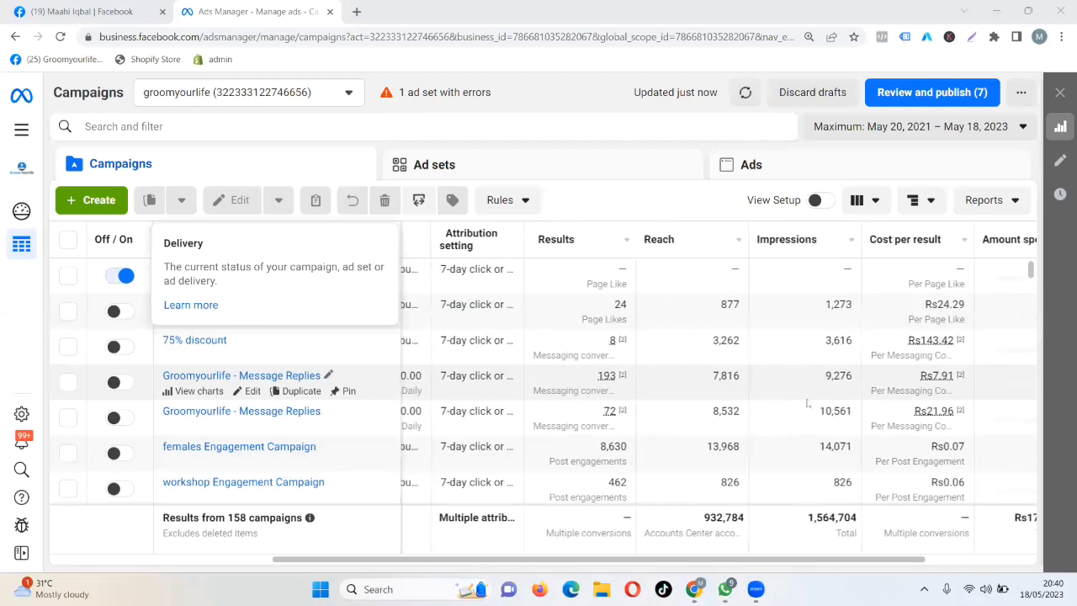
Step: Examine the results, reach, impressions, cost per result and amount spent of the past engagement, page like and message campaigns
{"action": "scroll", "coordinate": [806, 403], "scroll_direction": "down", "scroll_amount": 2}
{"action": "scroll", "coordinate": [806, 404], "scroll_direction": "down", "scroll_amount": 2}
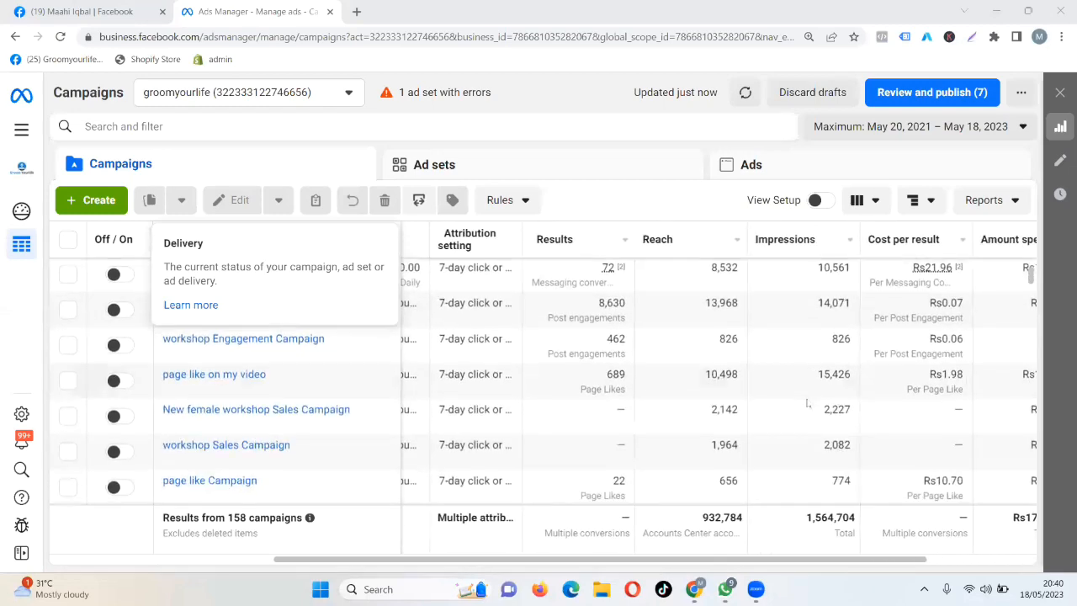
{"action": "scroll", "coordinate": [806, 403], "scroll_direction": "down", "scroll_amount": 1}
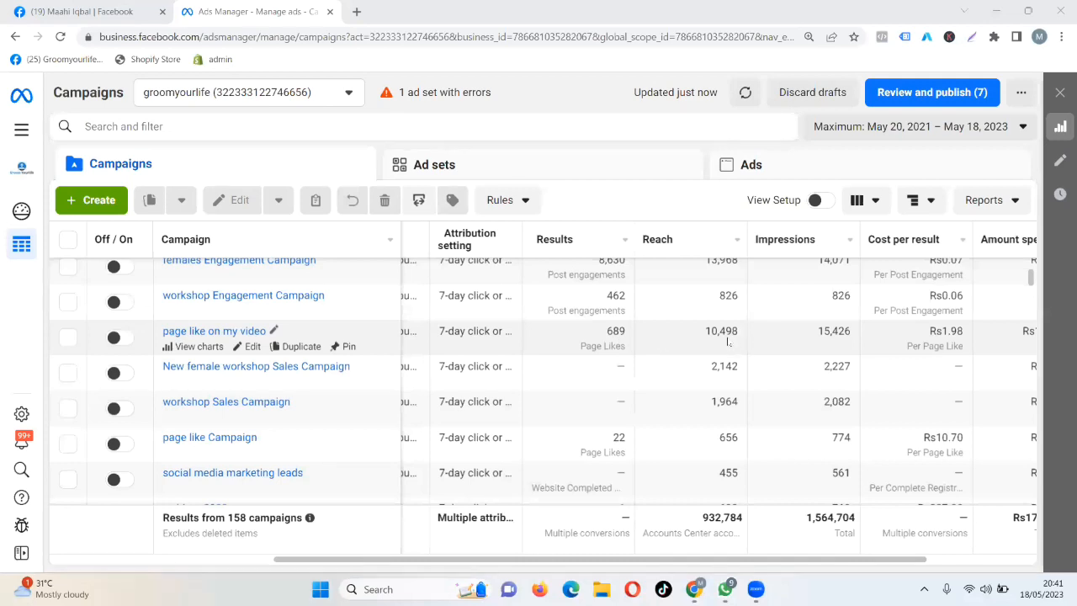
{"action": "scroll", "coordinate": [727, 341], "scroll_direction": "right", "scroll_amount": 3}
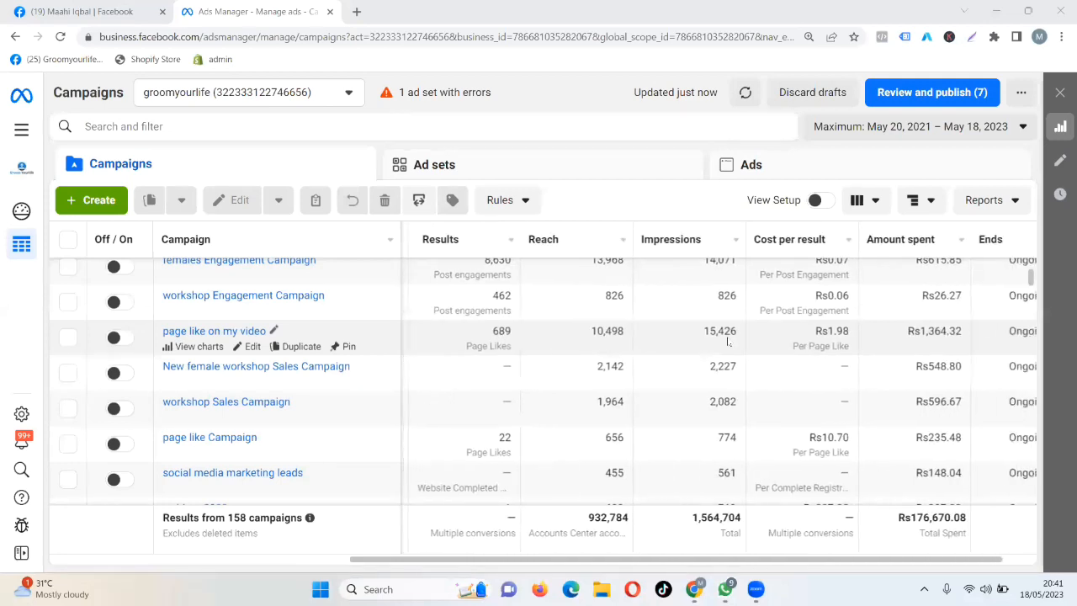
{"action": "scroll", "coordinate": [728, 341], "scroll_direction": "right", "scroll_amount": 1}
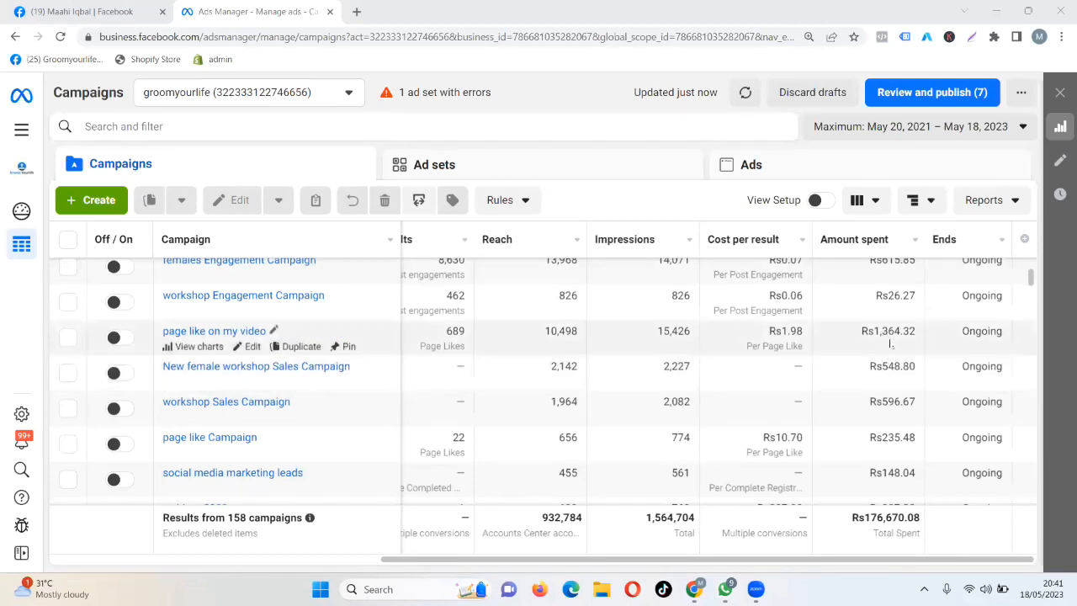
{"action": "scroll", "coordinate": [791, 336], "scroll_direction": "up", "scroll_amount": 1}
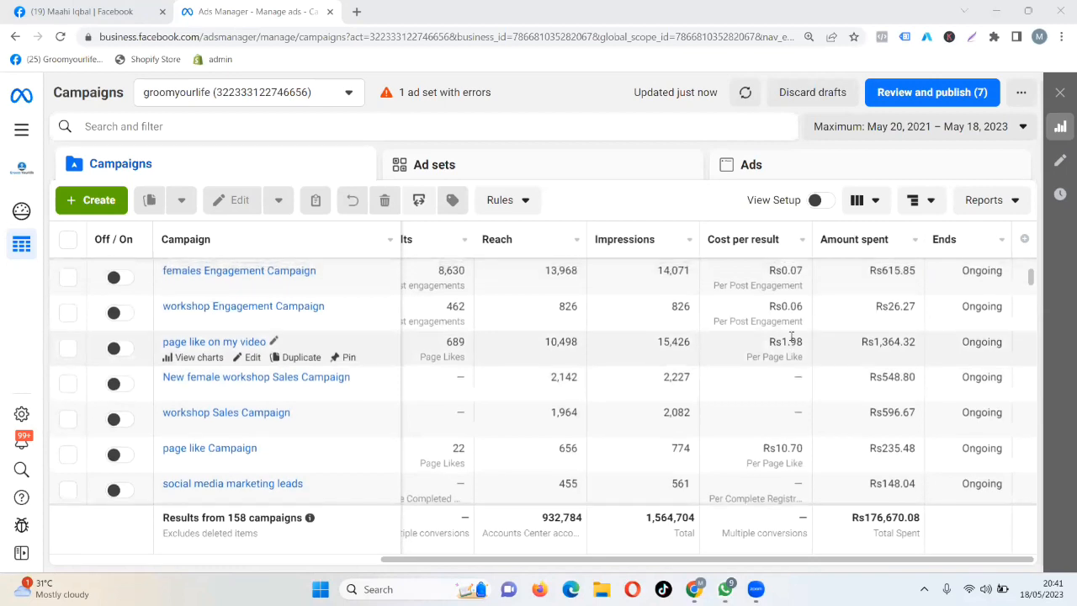
{"action": "scroll", "coordinate": [791, 337], "scroll_direction": "up", "scroll_amount": 1}
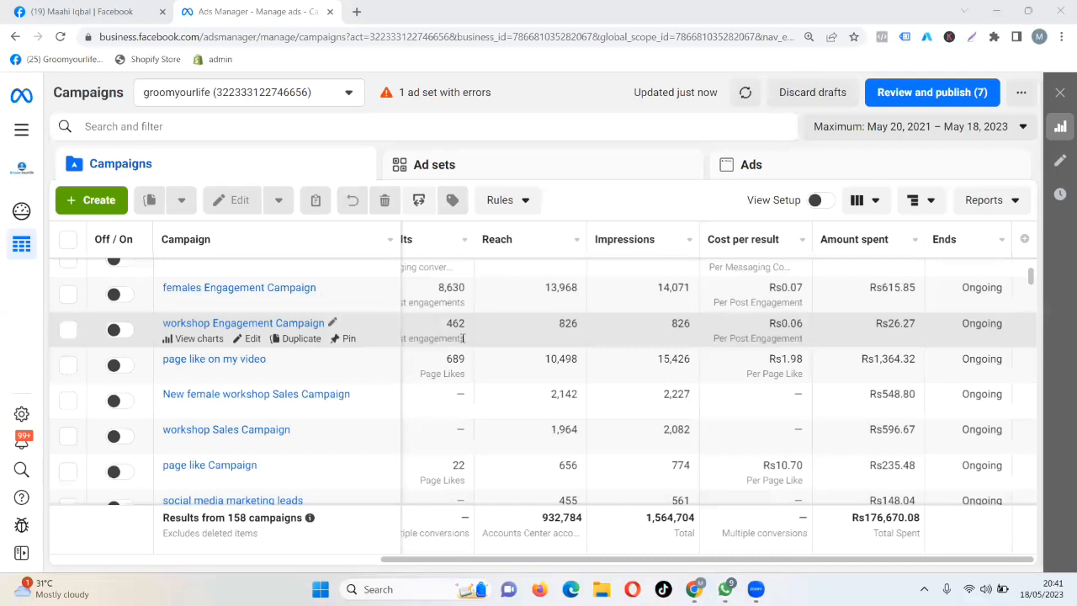
{"action": "scroll", "coordinate": [462, 337], "scroll_direction": "up", "scroll_amount": 1}
{"action": "scroll", "coordinate": [462, 337], "scroll_direction": "up", "scroll_amount": 1}
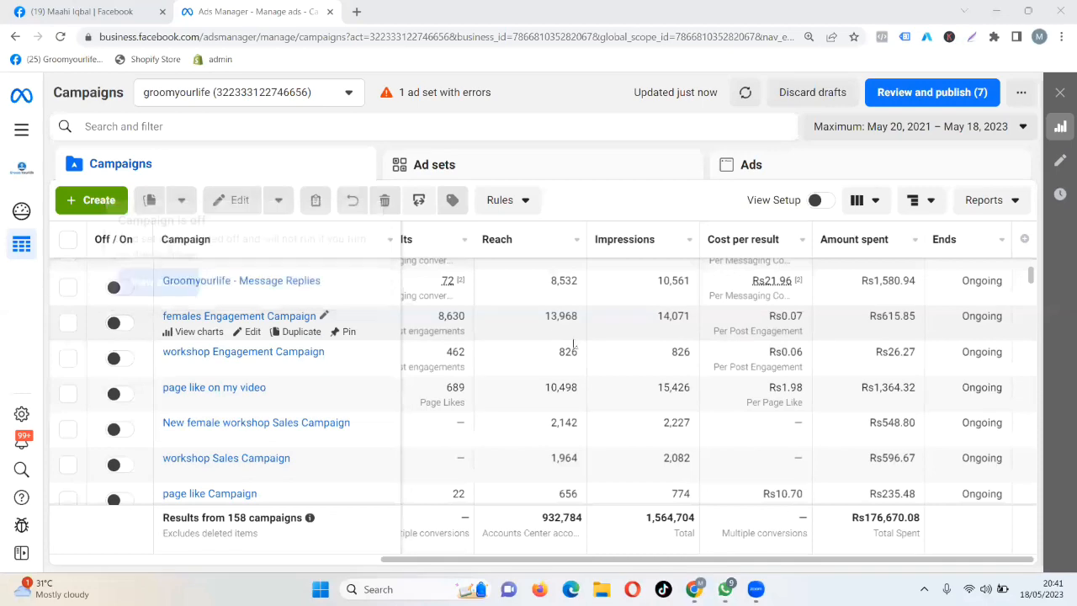
{"action": "scroll", "coordinate": [575, 343], "scroll_direction": "up", "scroll_amount": 3}
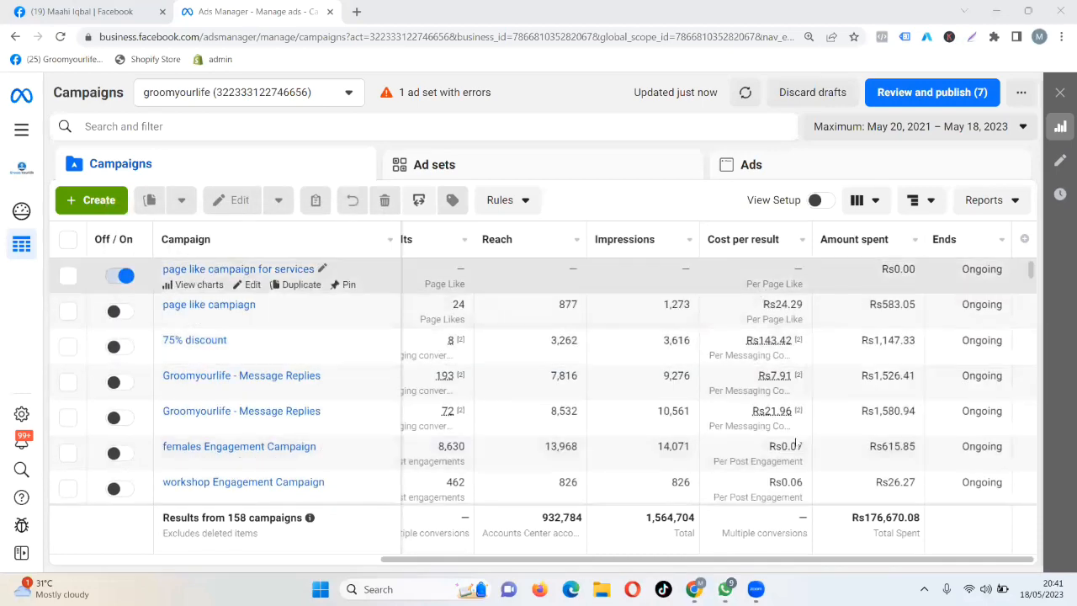